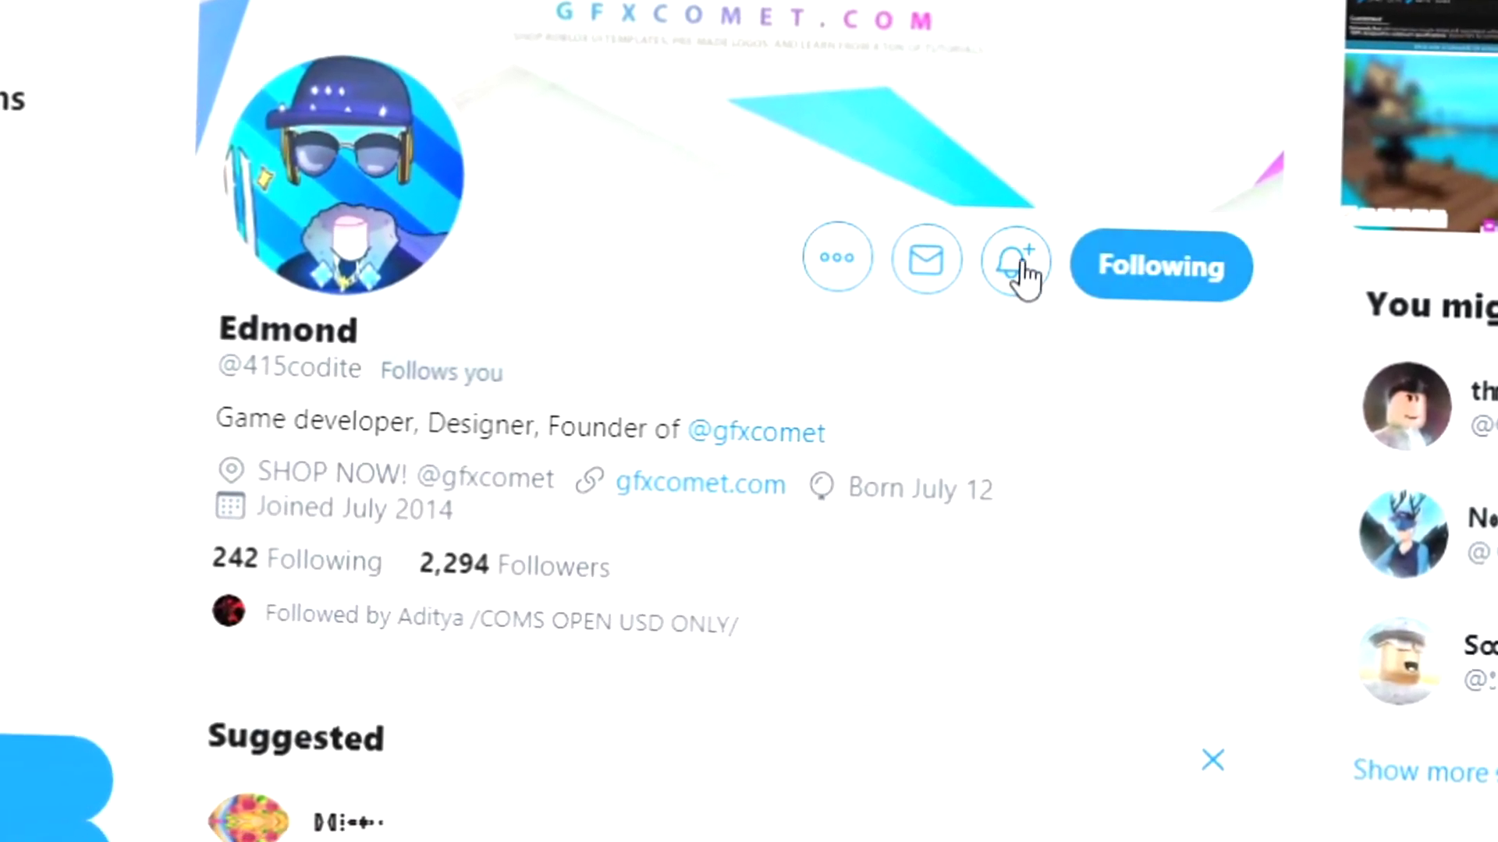
Step: Turn on notifications for the GFX Comet founder's profile, and follow the GFX COMET account with notifications
{"action": "left_click", "coordinate": [1018, 266]}
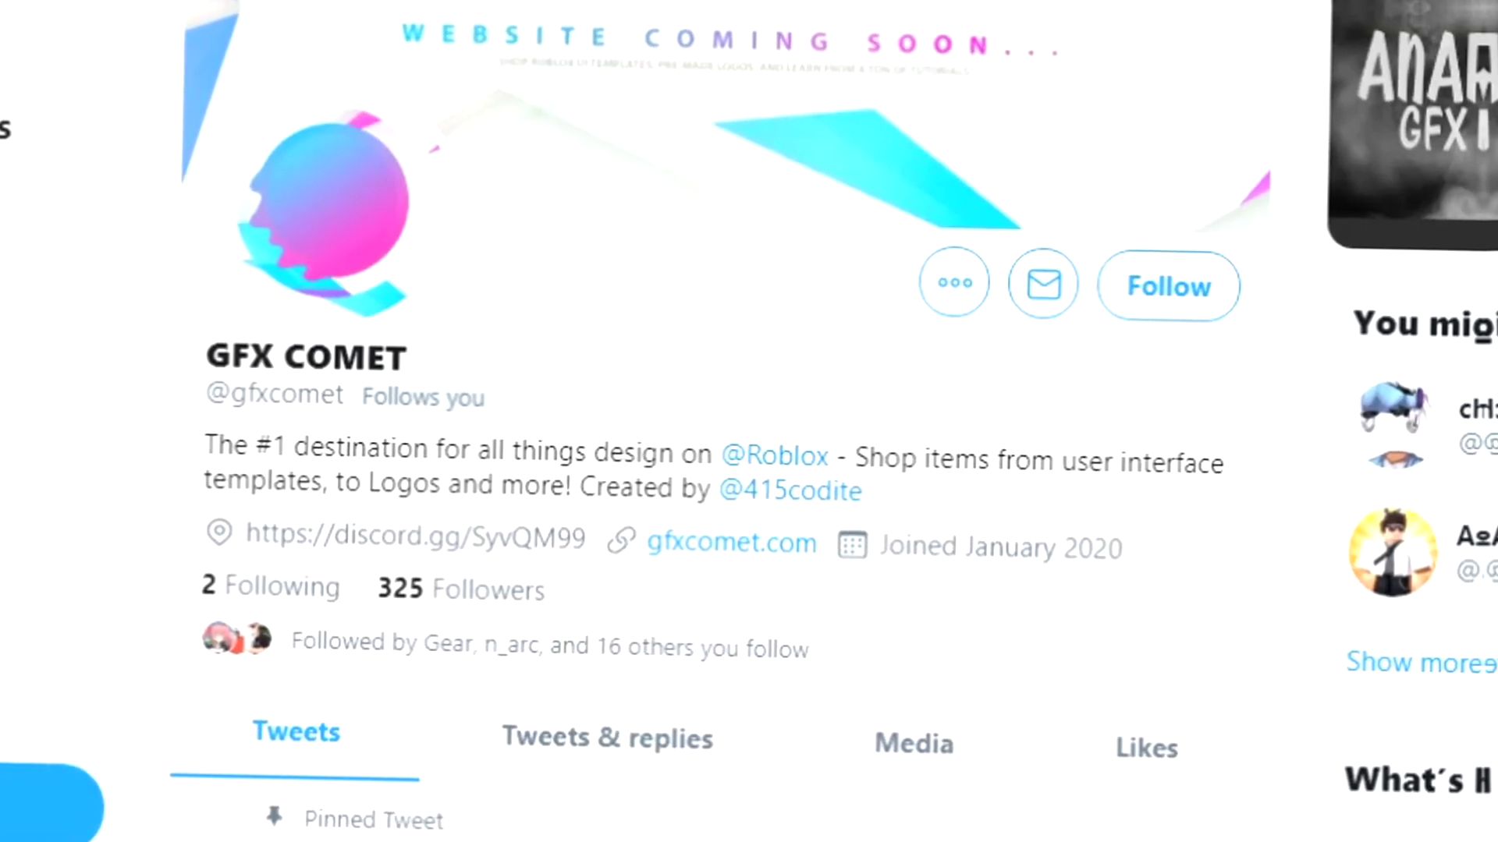
{"action": "left_click", "coordinate": [1177, 294]}
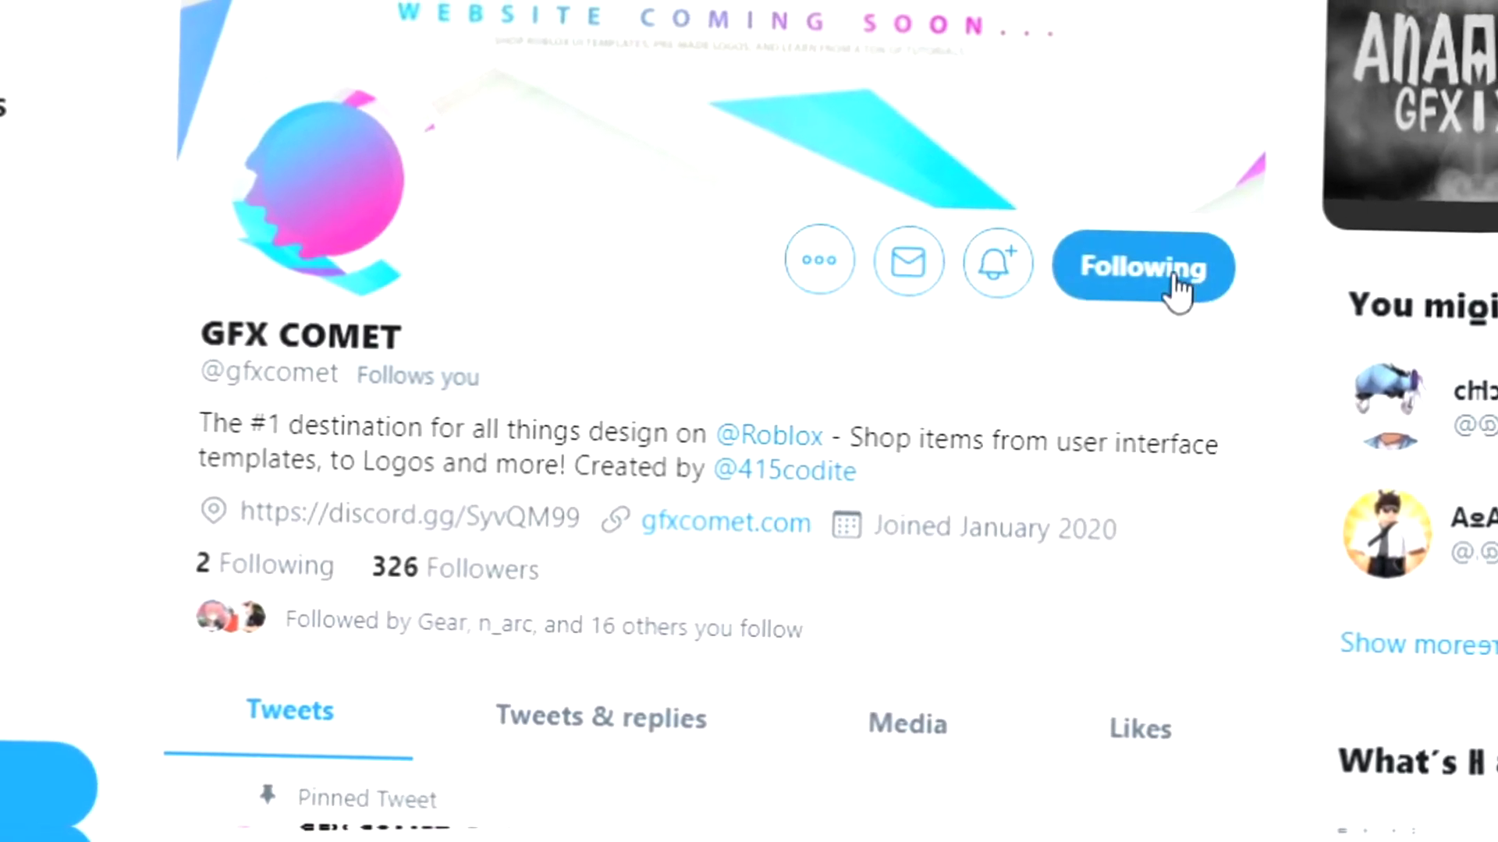
{"action": "left_click", "coordinate": [997, 273]}
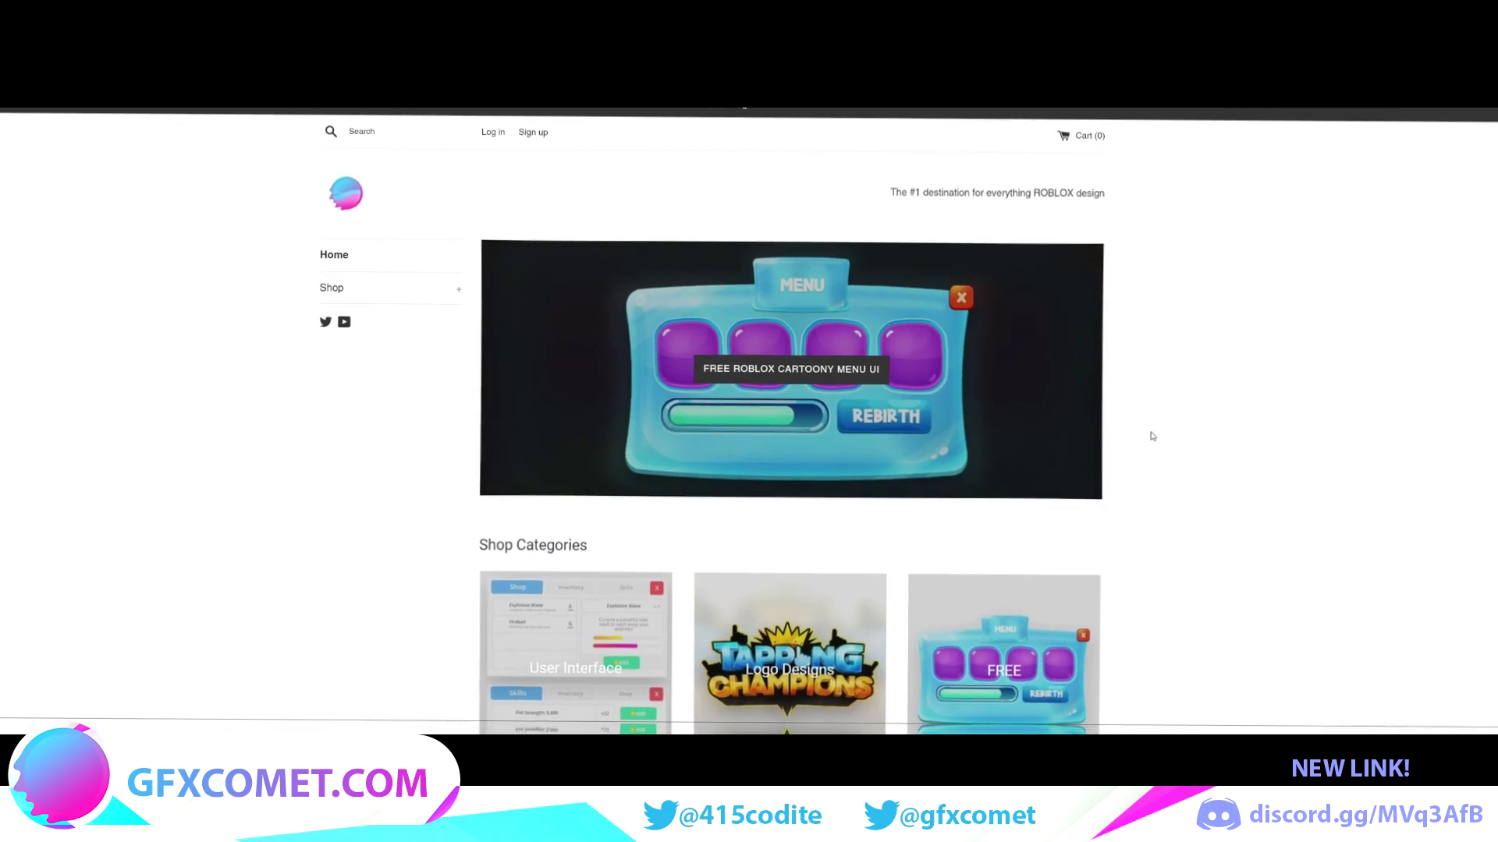
Step: Open the User Interface category of the GFXCOMET shop
{"action": "scroll", "coordinate": [789, 425], "scroll_direction": "down", "scroll_amount": 4}
{"action": "scroll", "coordinate": [794, 427], "scroll_direction": "up", "scroll_amount": 4}
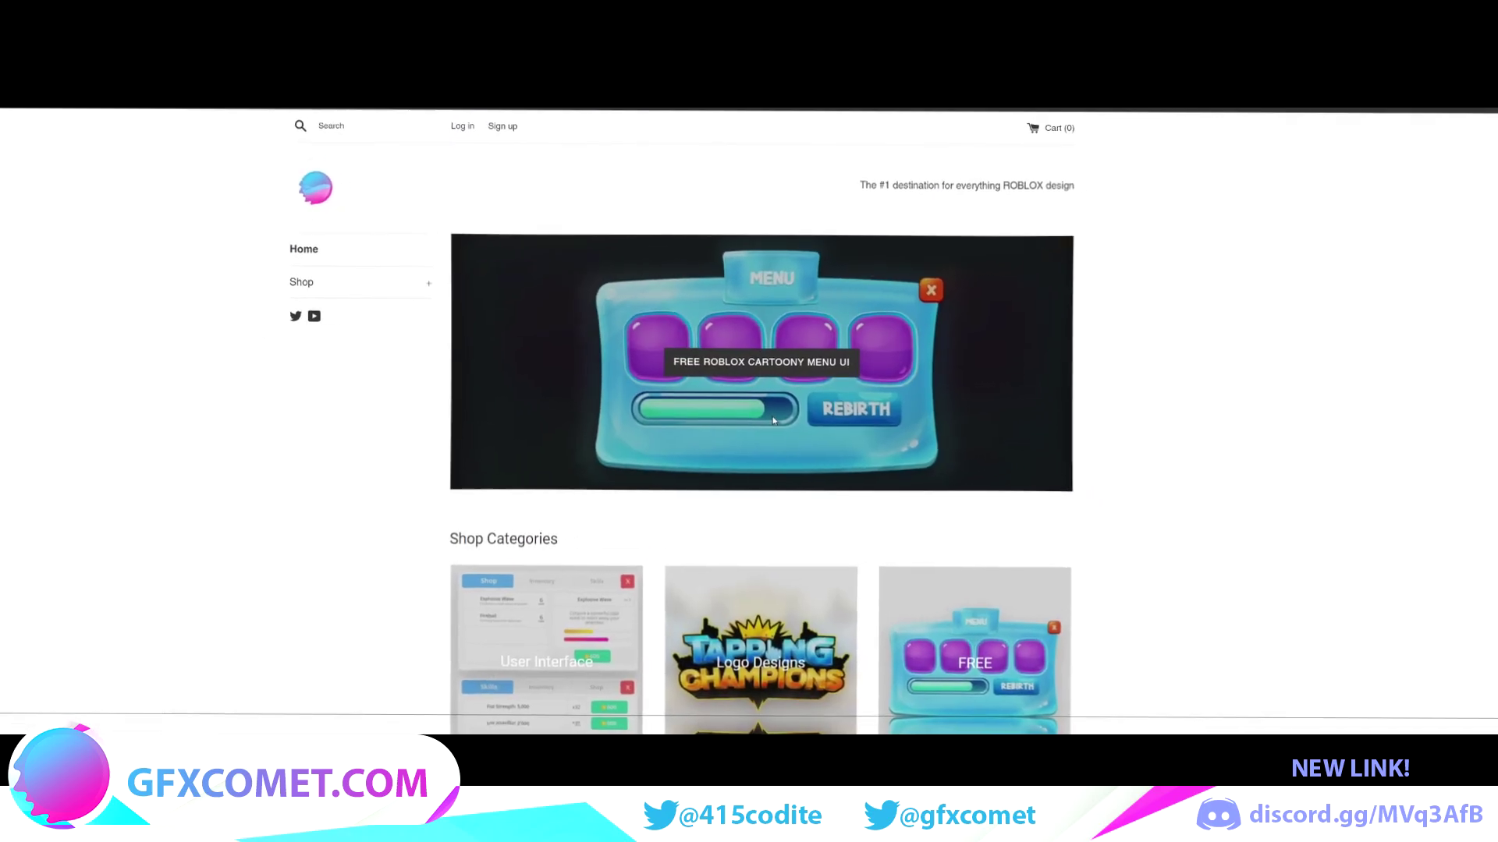
{"action": "left_click", "coordinate": [380, 289]}
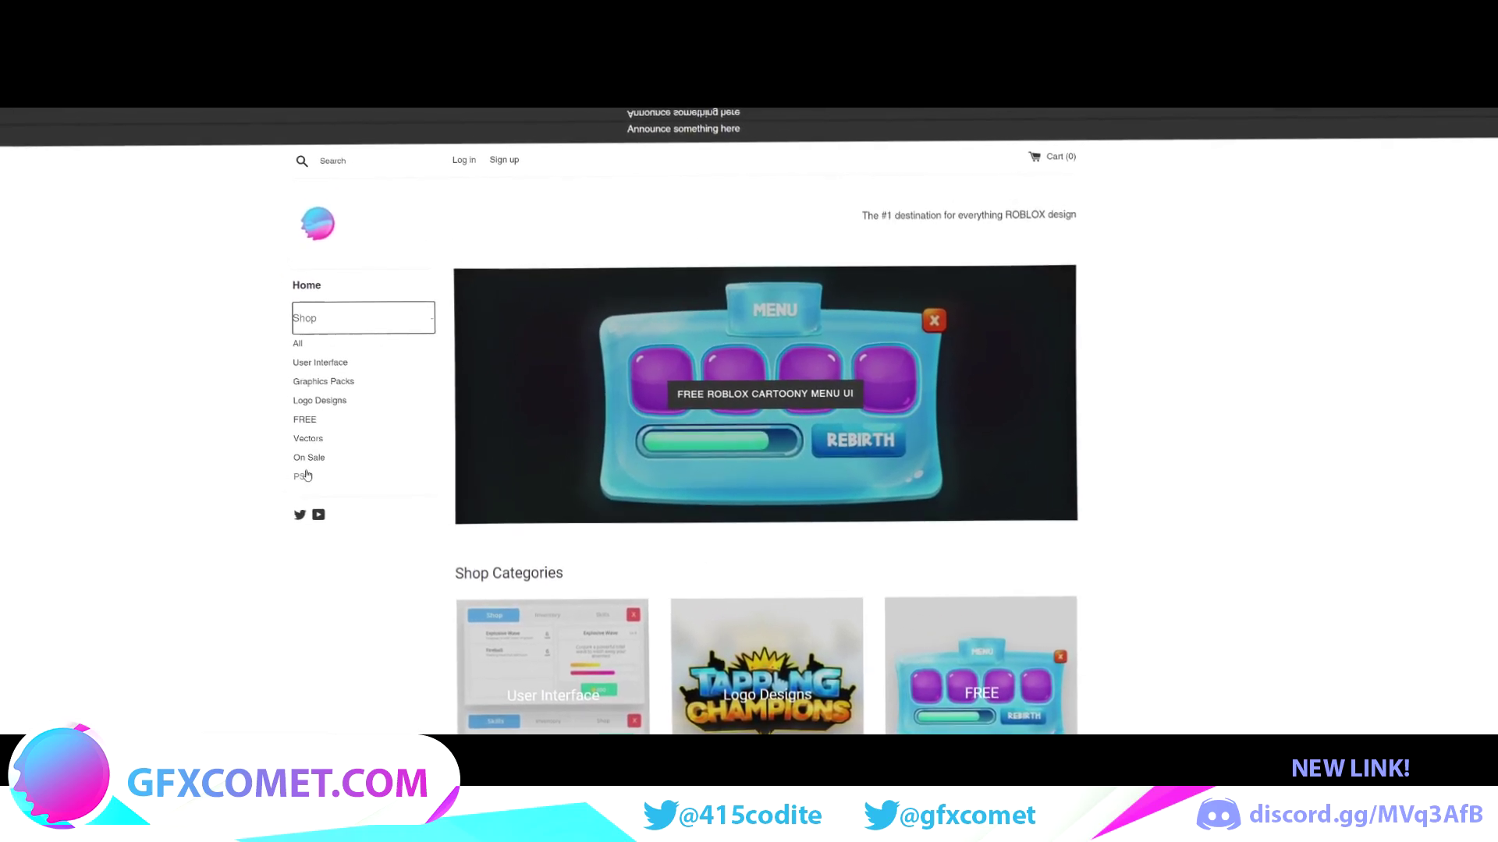
{"action": "left_click", "coordinate": [327, 366]}
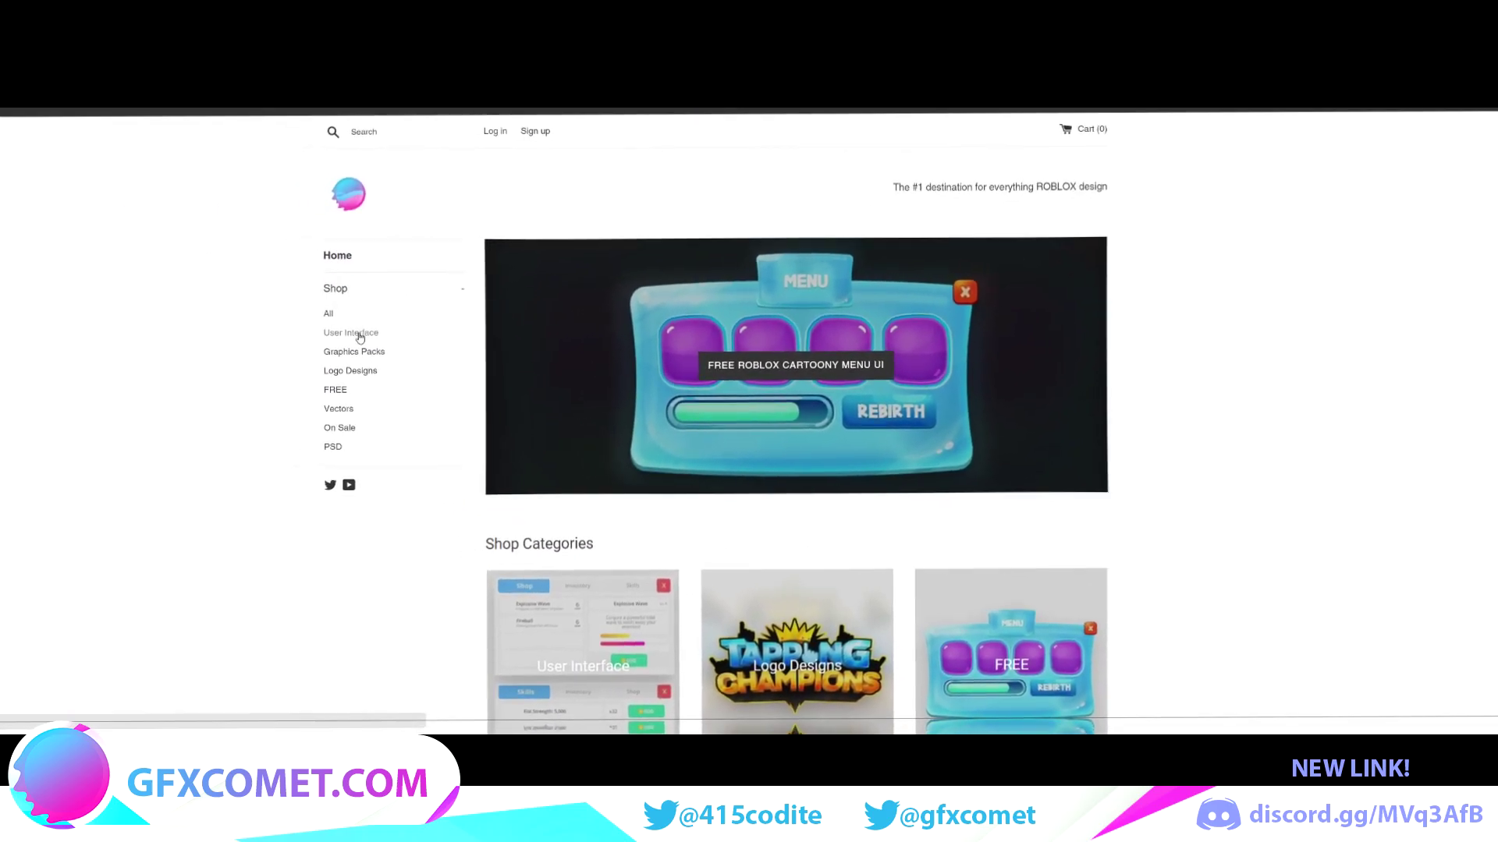
{"action": "left_click", "coordinate": [355, 333]}
Step: Look through the interface templates, open the ROBLOX Style Cartoony Menu UI product and add it to the cart
{"action": "scroll", "coordinate": [622, 385], "scroll_direction": "down", "scroll_amount": 5}
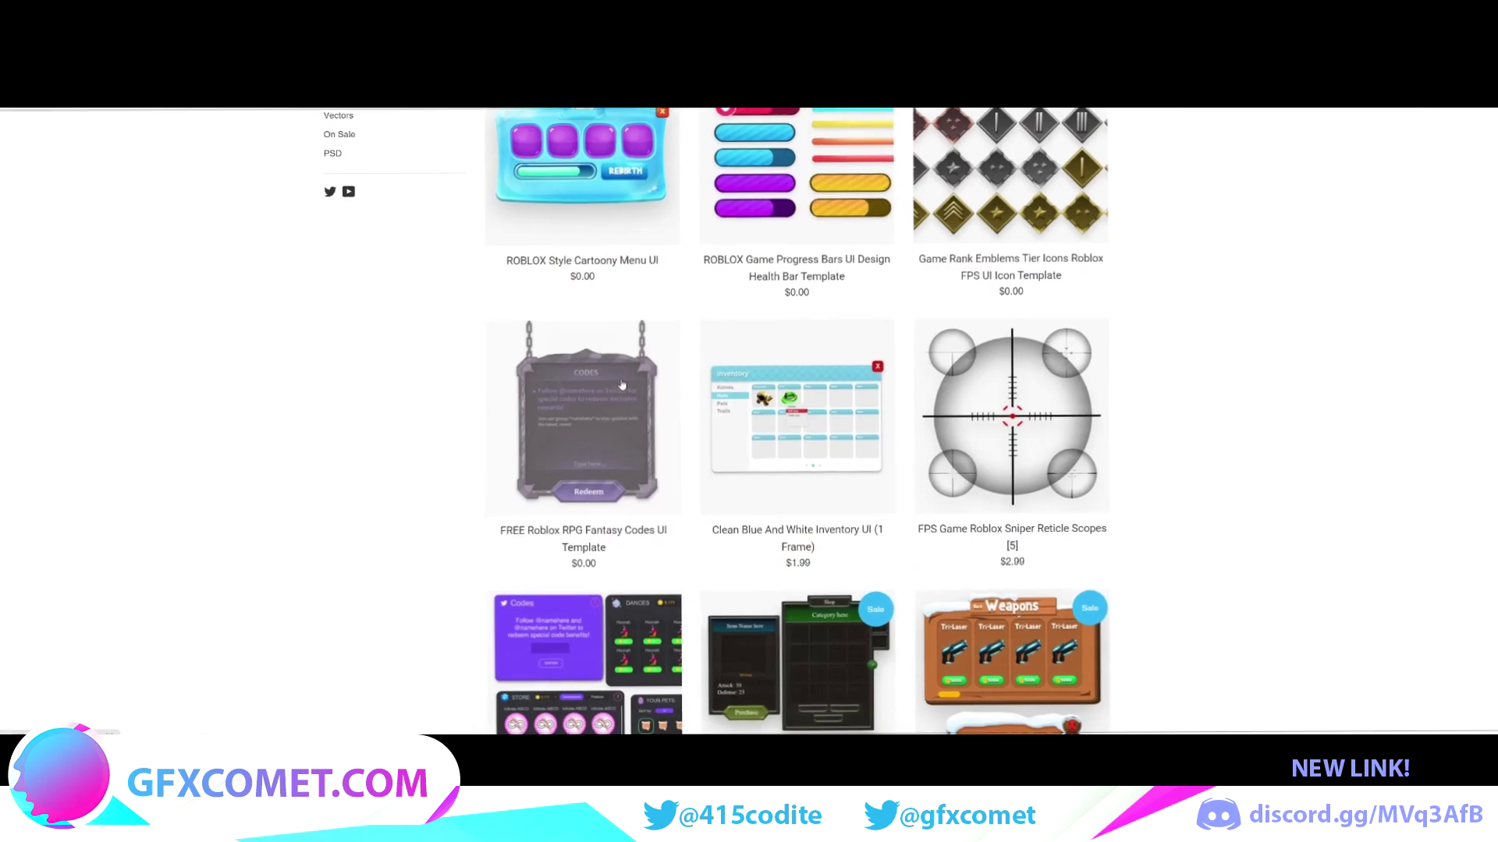
{"action": "scroll", "coordinate": [621, 384], "scroll_direction": "up", "scroll_amount": 5}
{"action": "left_click", "coordinate": [622, 385]}
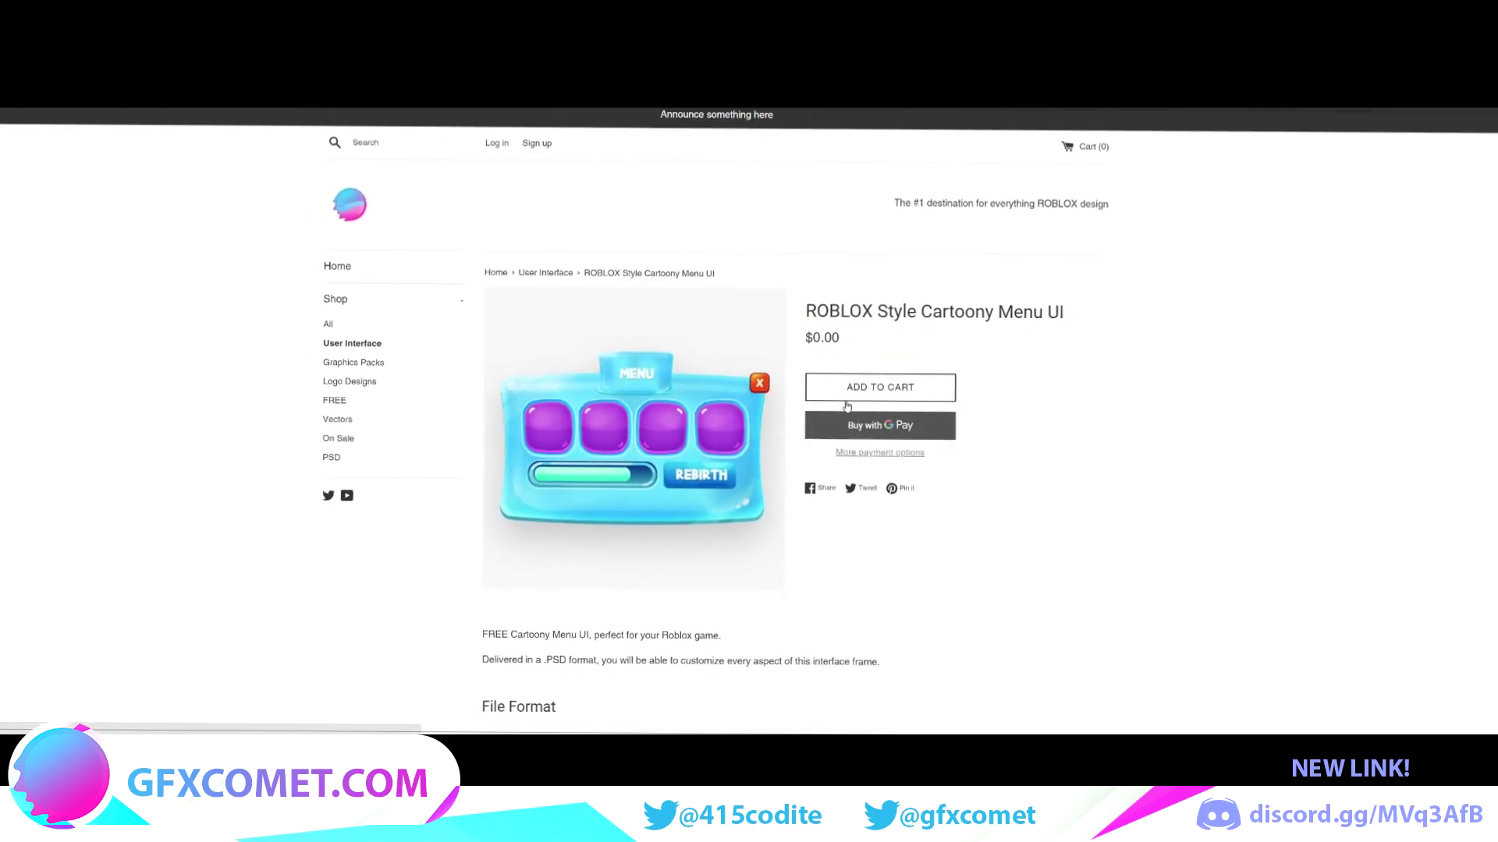
{"action": "left_click", "coordinate": [846, 400]}
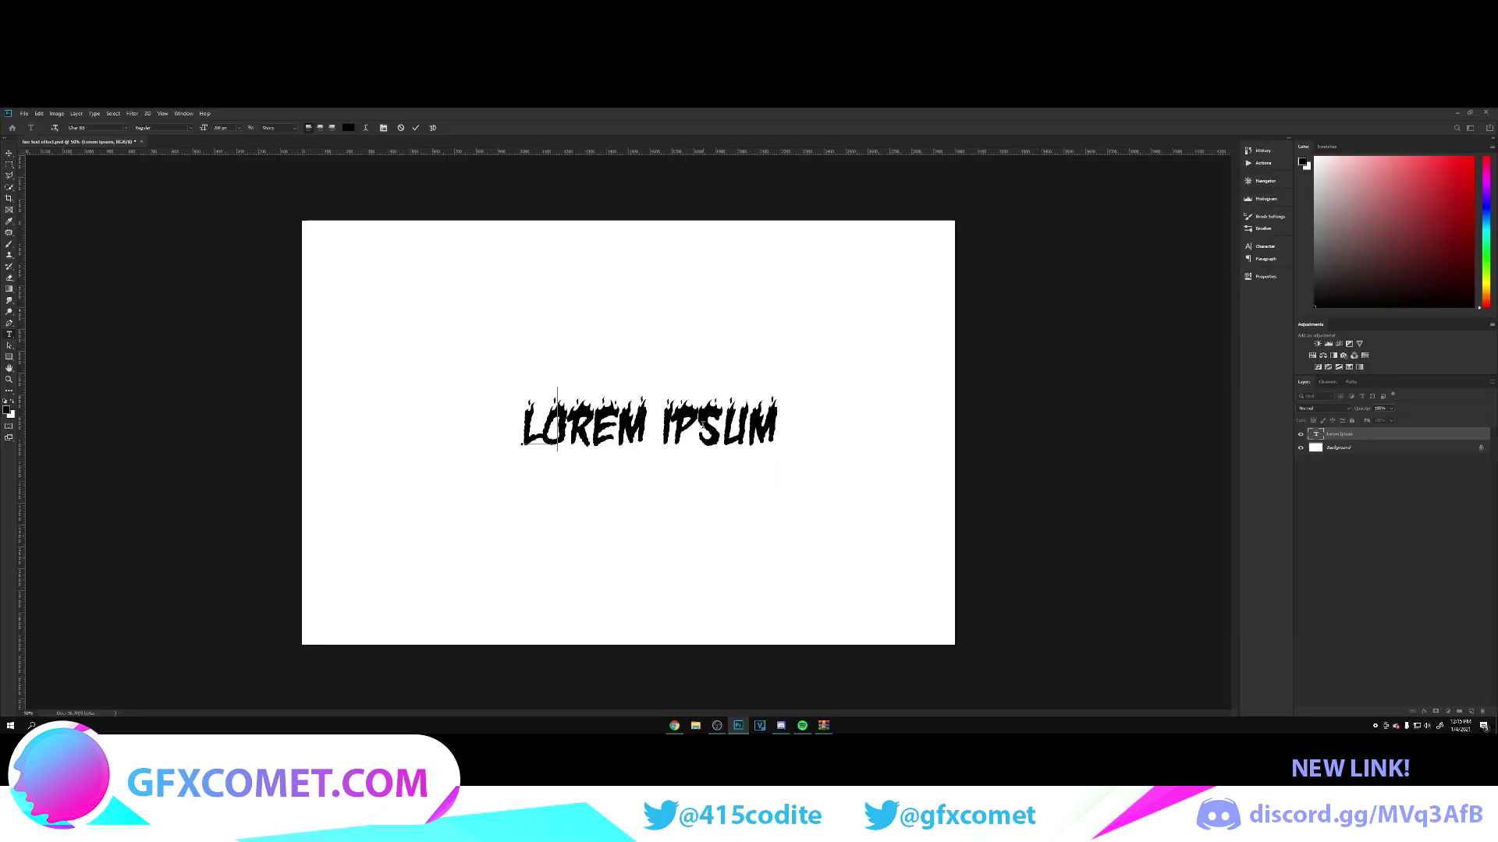
Step: Enter FIRE as the text in the flame font and add a Gradient Overlay to its layer
{"action": "type", "text": "FIRE"}
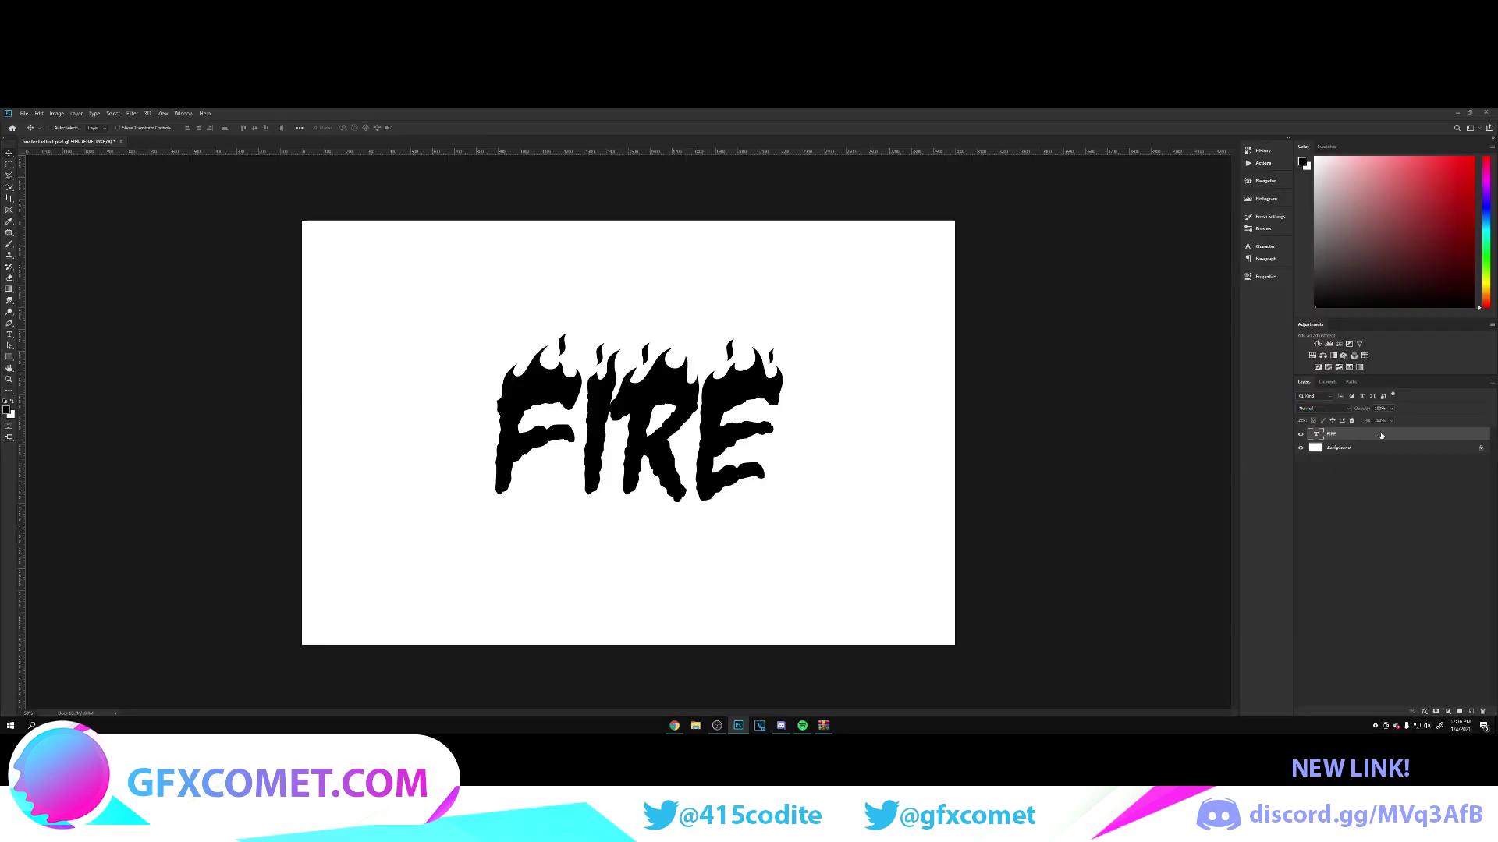
{"action": "right_click", "coordinate": [1373, 434]}
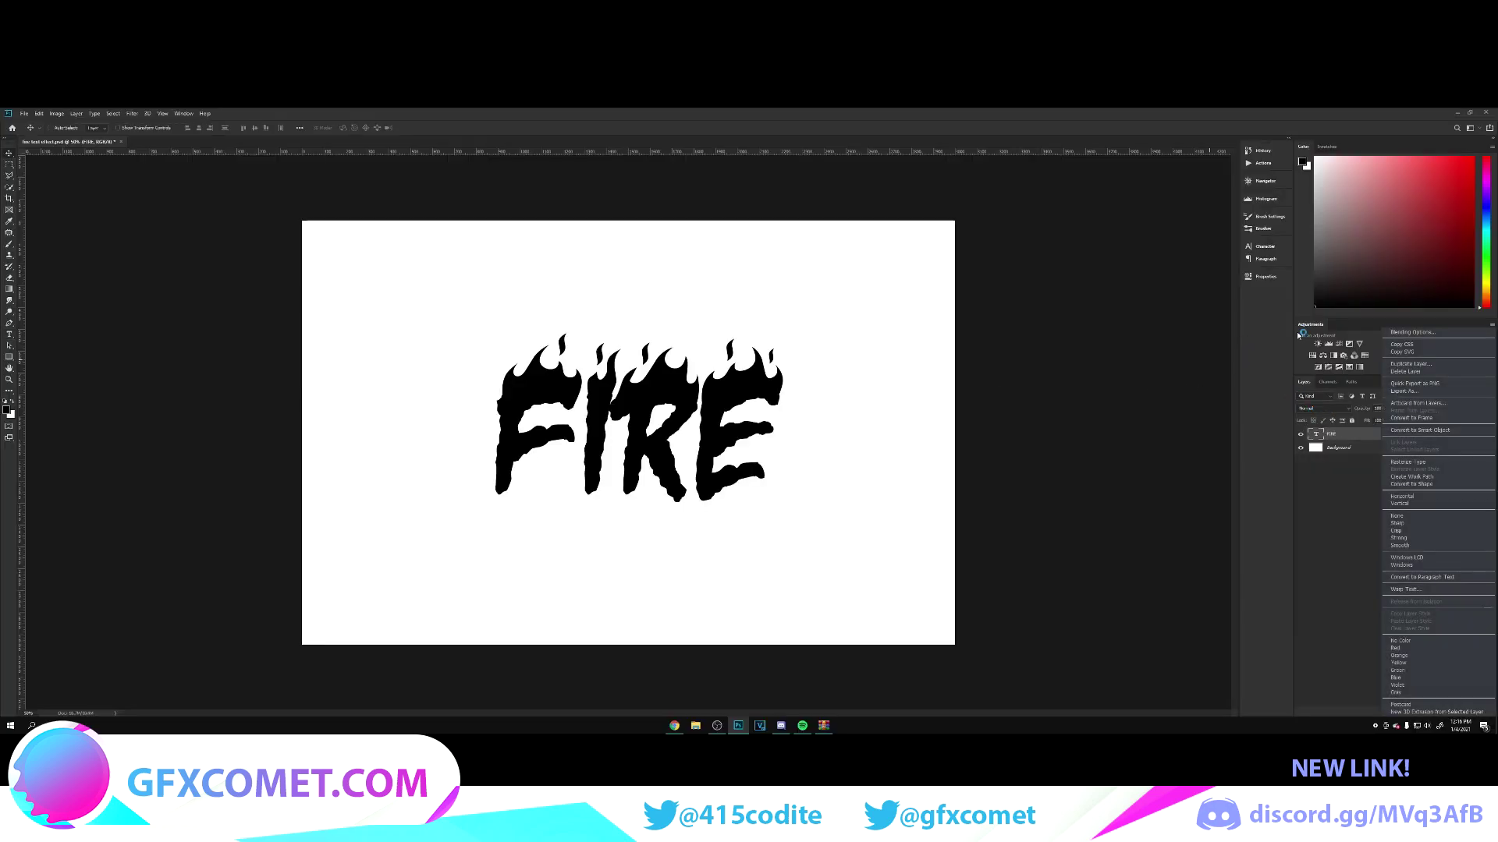
{"action": "left_click", "coordinate": [1396, 331]}
{"action": "left_click", "coordinate": [1110, 533]}
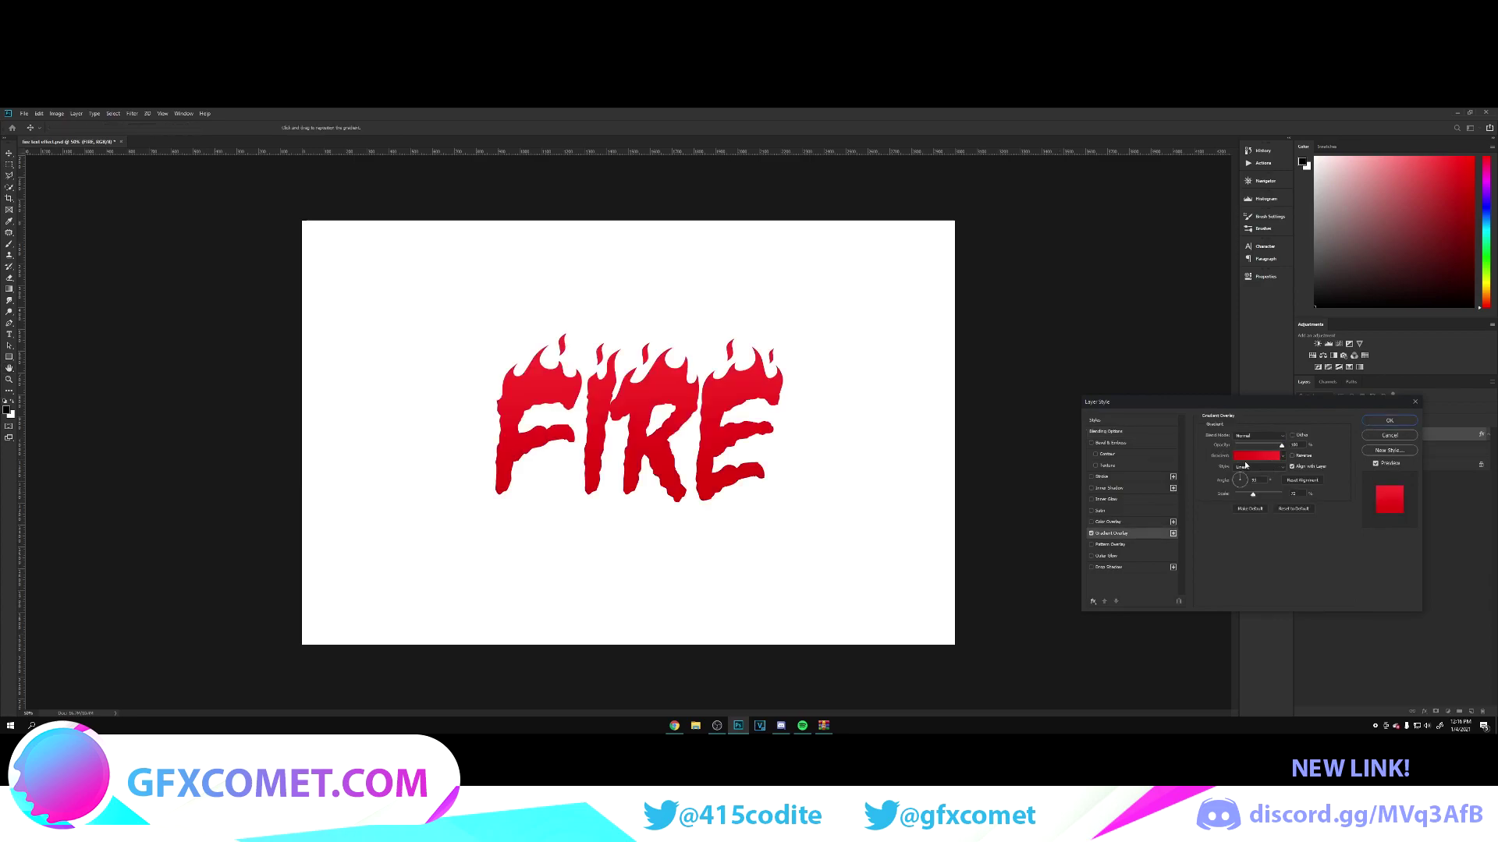
Step: Set the overlay gradient to run from red-orange at its start to bright orange at its end, and apply it
{"action": "left_click", "coordinate": [1248, 457]}
{"action": "double_click", "coordinate": [1197, 442]}
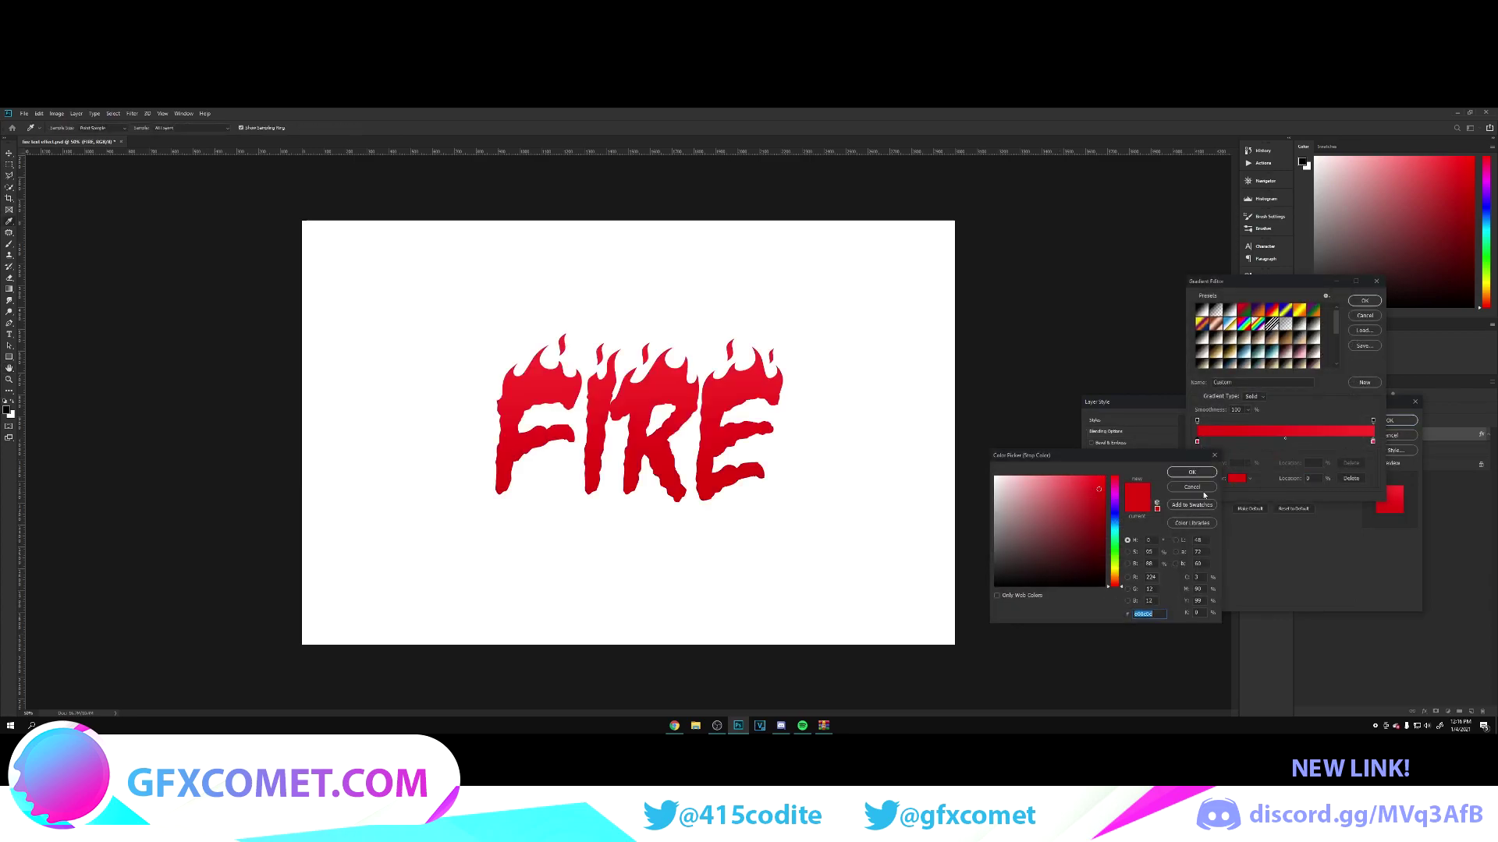
{"action": "left_click_drag", "start_coordinate": [1120, 583], "coordinate": [1115, 582]}
{"action": "left_click", "coordinate": [1183, 473]}
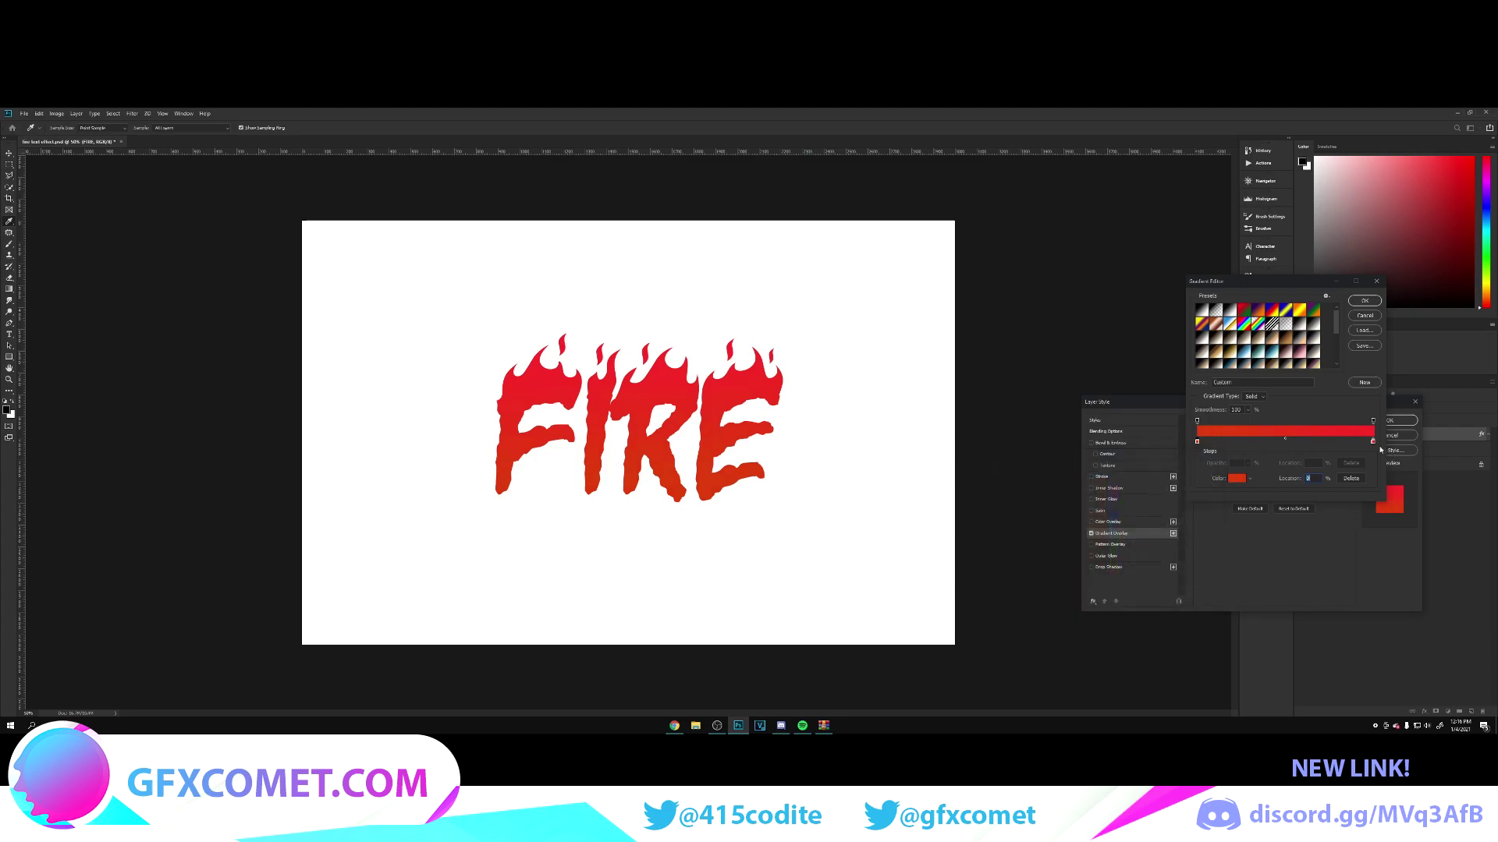
{"action": "double_click", "coordinate": [1373, 441]}
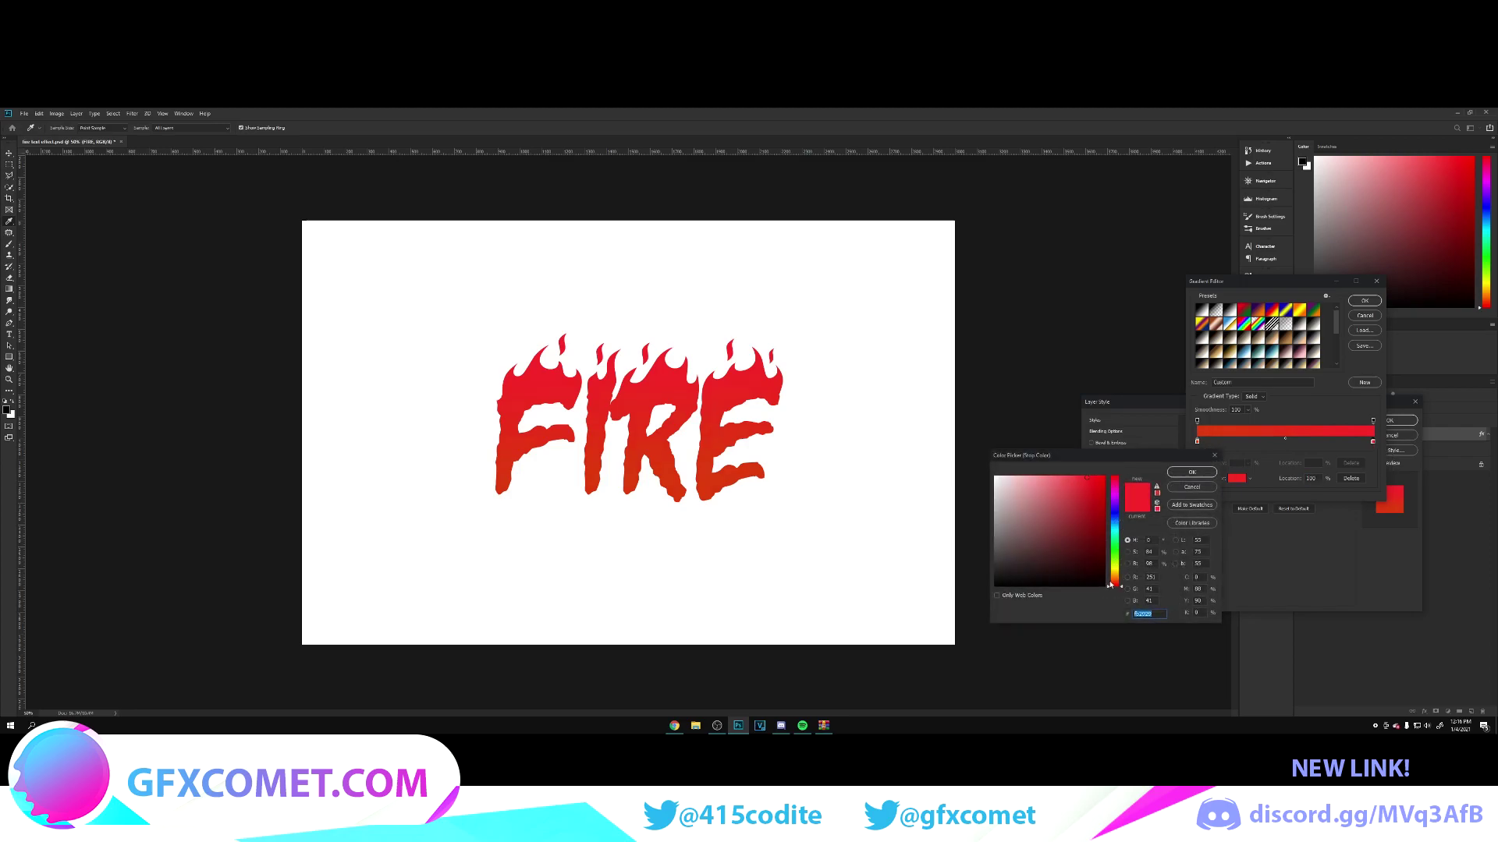
{"action": "left_click_drag", "start_coordinate": [1109, 585], "coordinate": [1115, 583]}
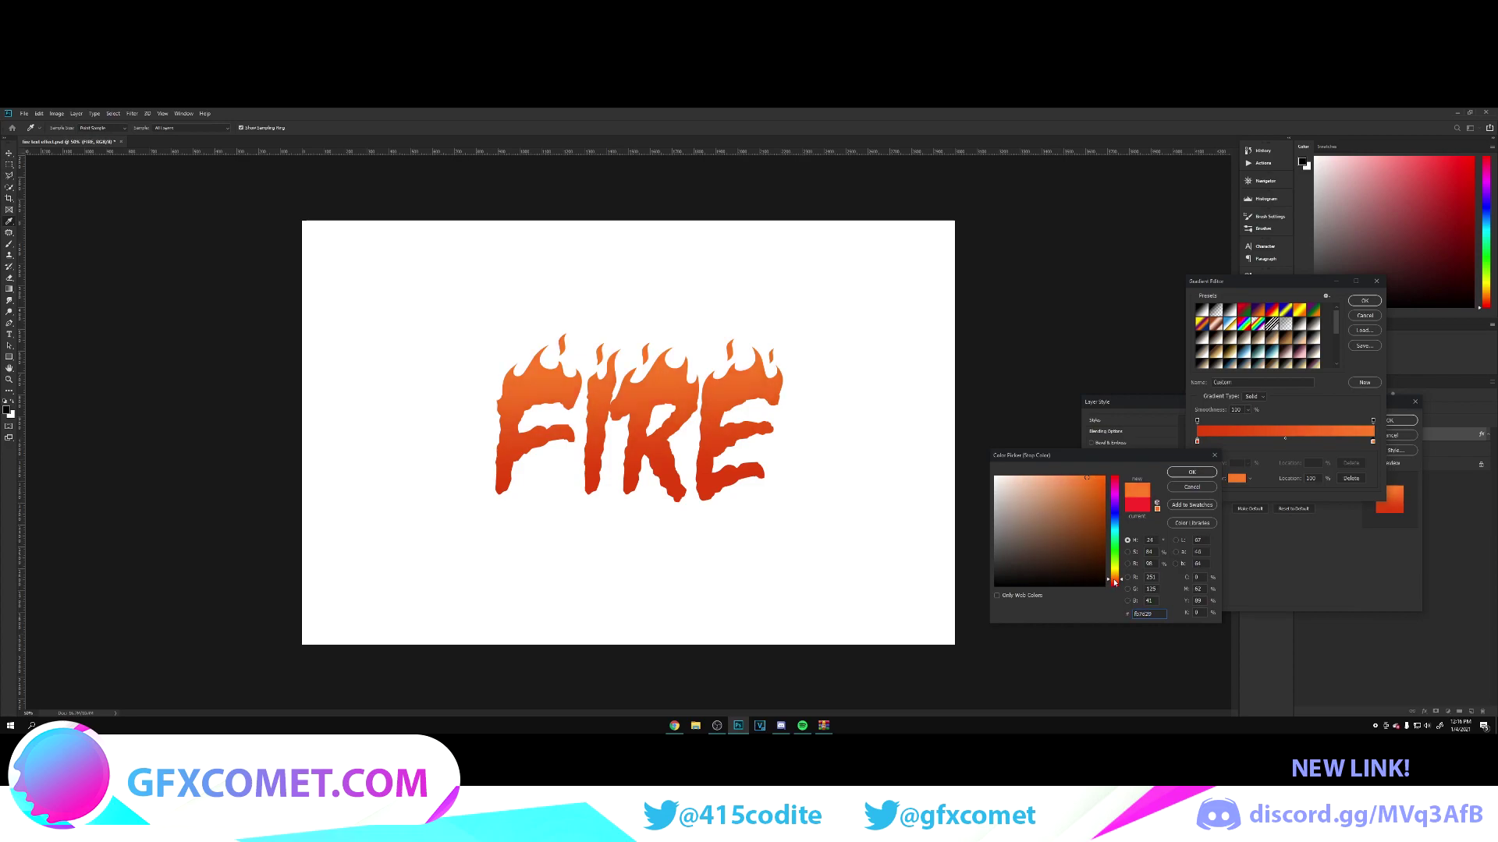
{"action": "left_click", "coordinate": [1191, 472]}
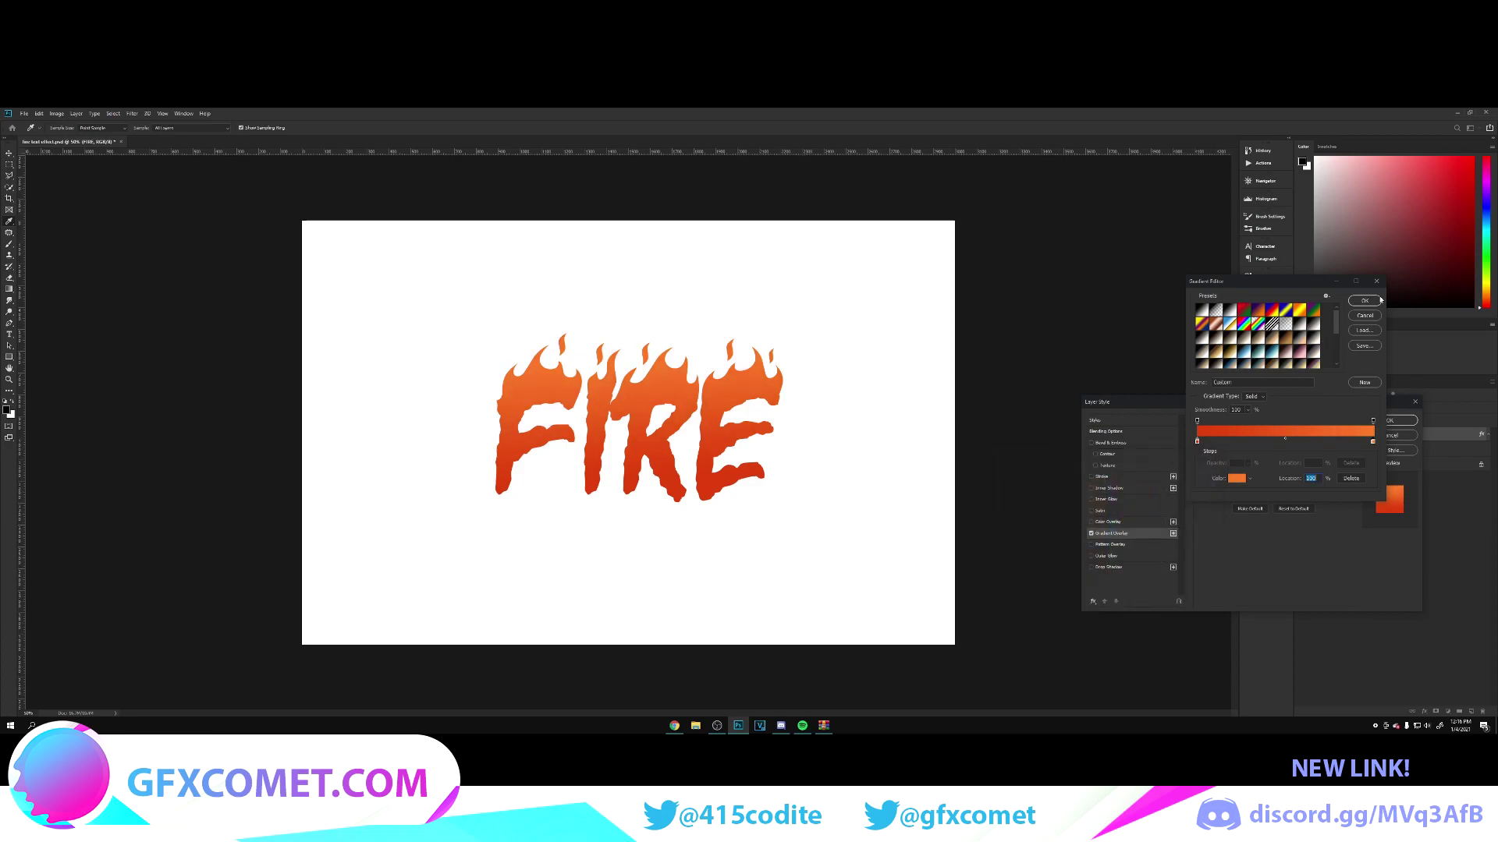
{"action": "left_click", "coordinate": [1365, 301]}
{"action": "left_click", "coordinate": [1400, 420]}
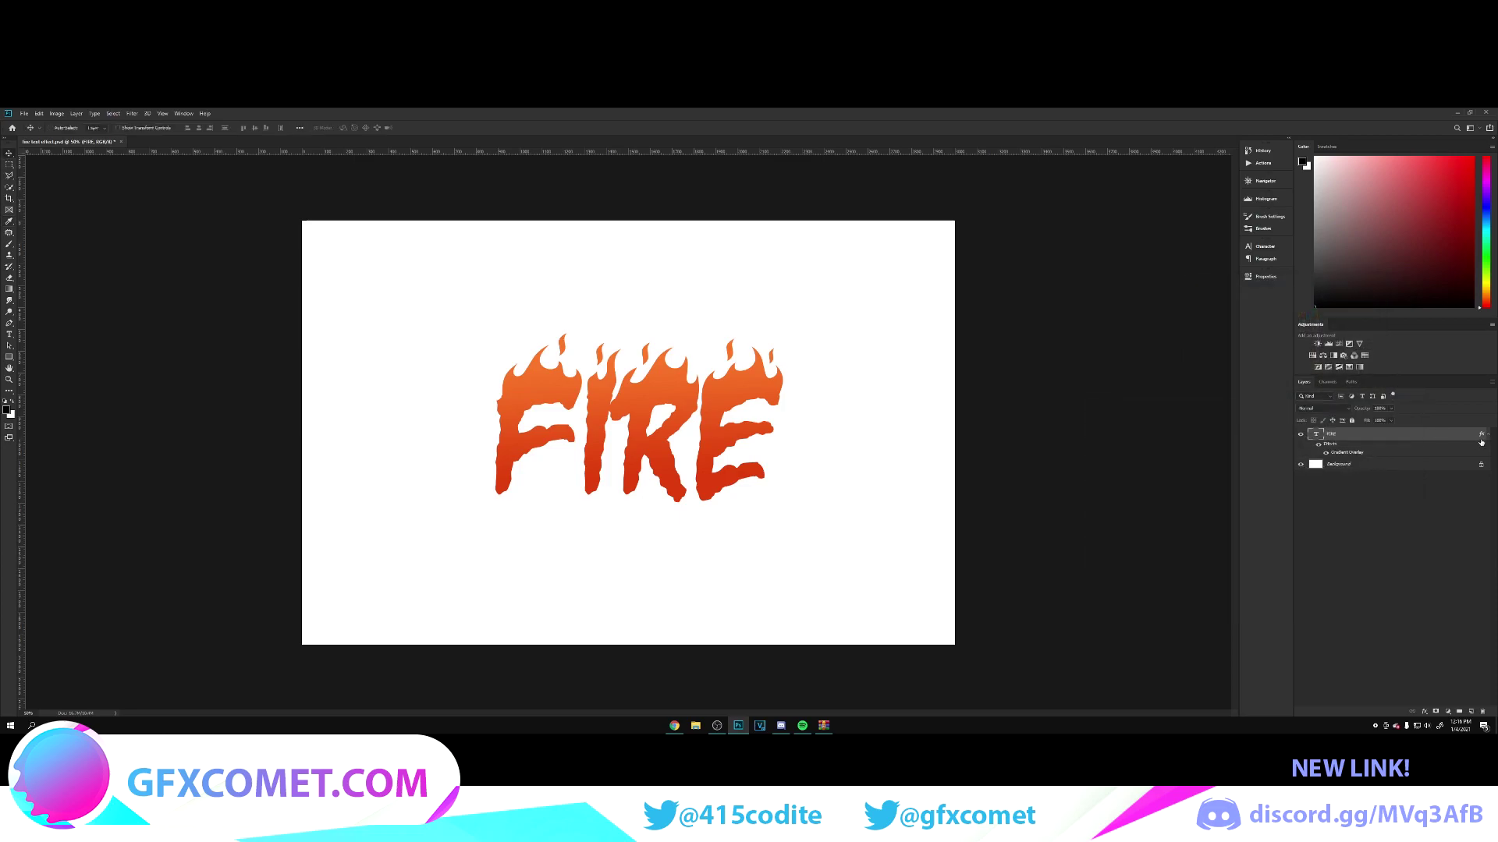
Step: Rasterize the FIRE layer's style and add a new layer above it as a clipping mask
{"action": "right_click", "coordinate": [1448, 434]}
{"action": "left_click", "coordinate": [1390, 475]}
{"action": "left_click", "coordinate": [1470, 710]}
{"action": "right_click", "coordinate": [1376, 432]}
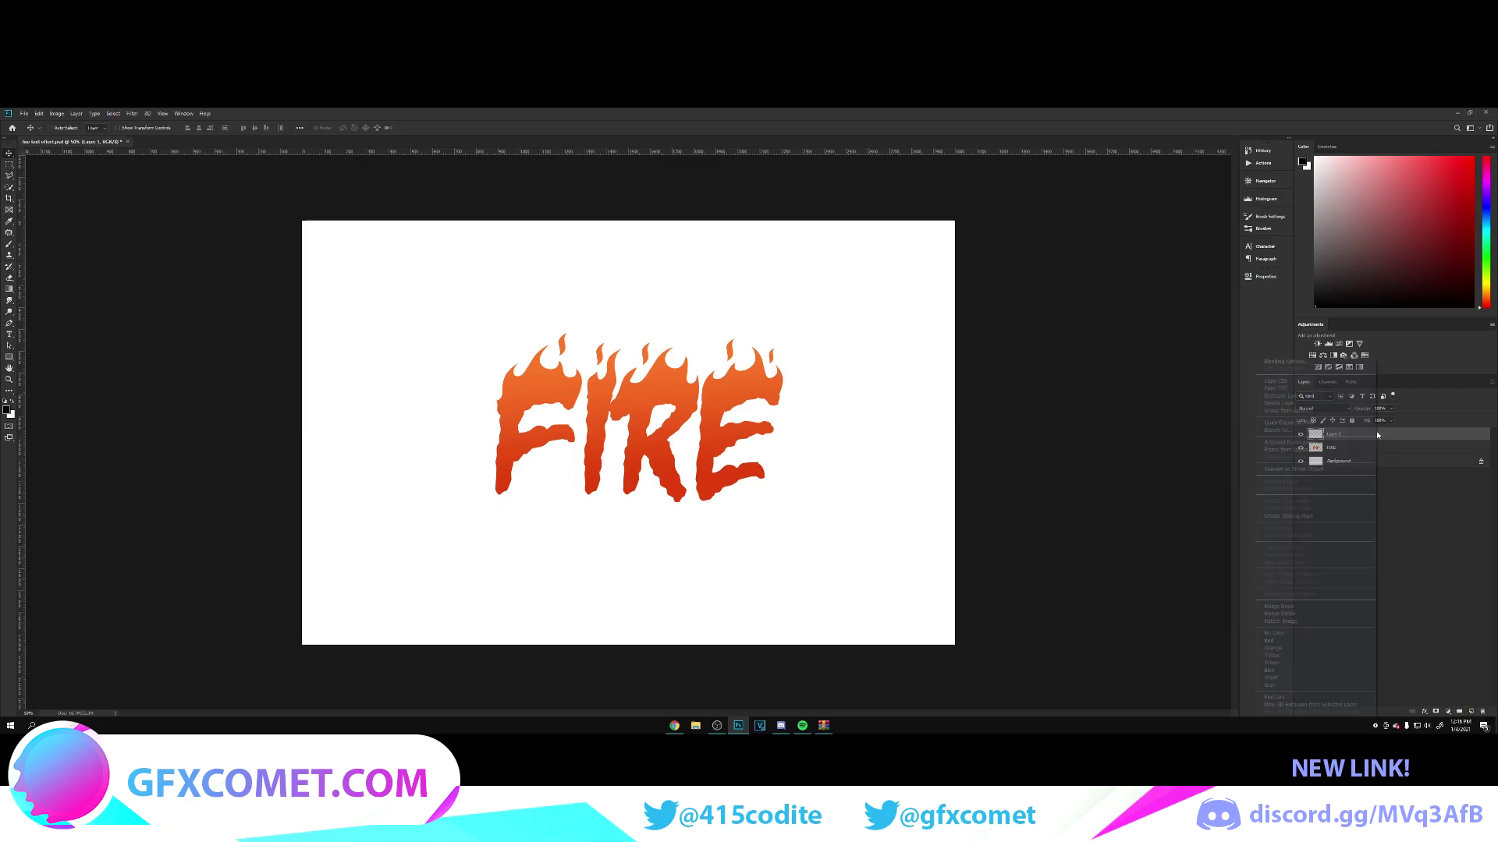
{"action": "left_click", "coordinate": [1319, 517]}
Step: Draw a closed black shape with a jagged, flame-like upper edge across the lower half of the letters, using the pen in Shape mode
{"action": "left_click", "coordinate": [9, 323]}
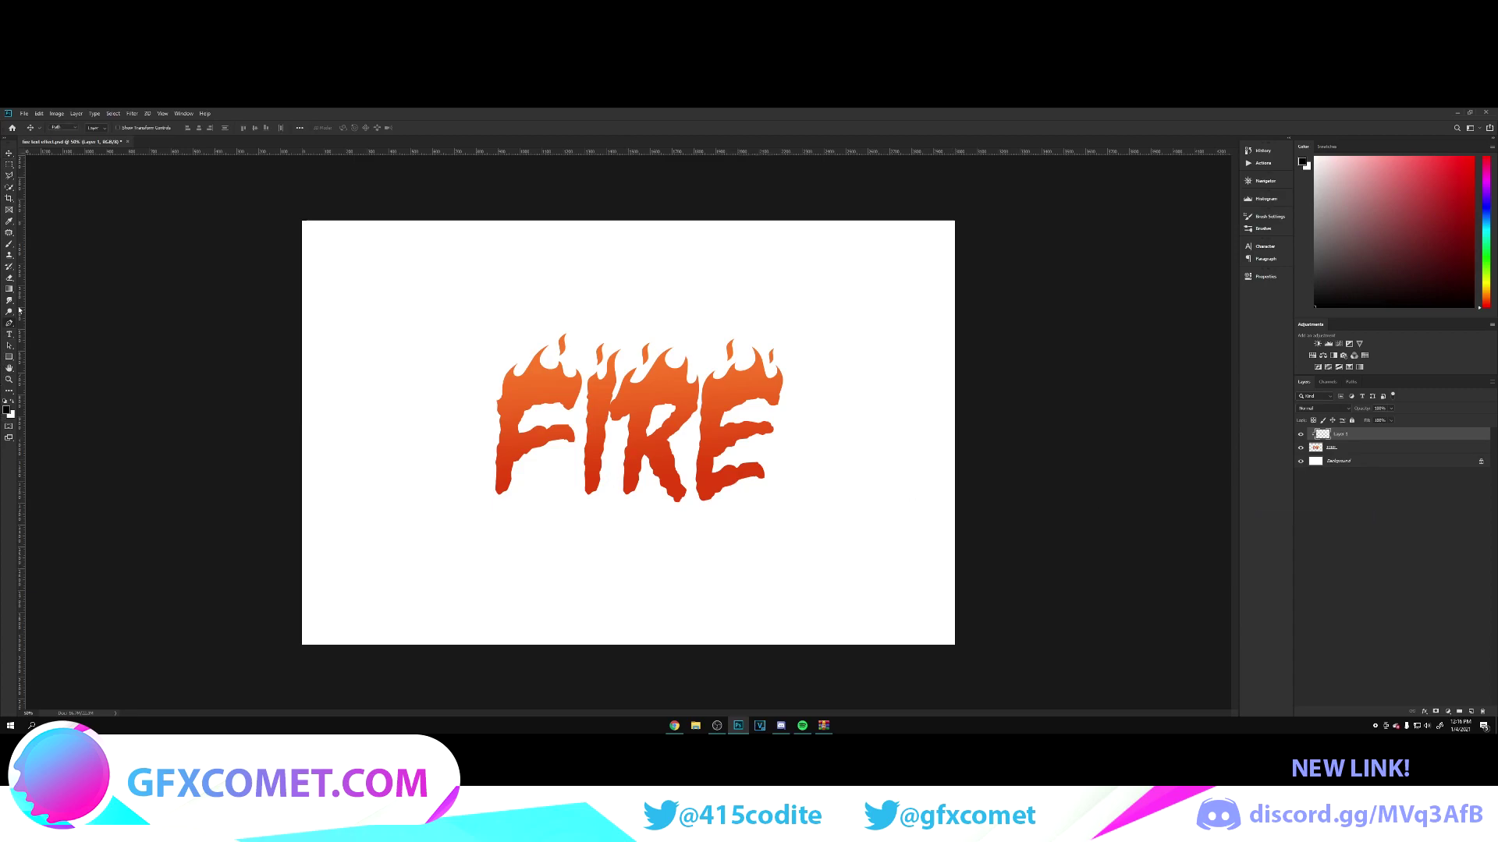
{"action": "left_click", "coordinate": [60, 127]}
{"action": "left_click", "coordinate": [61, 134]}
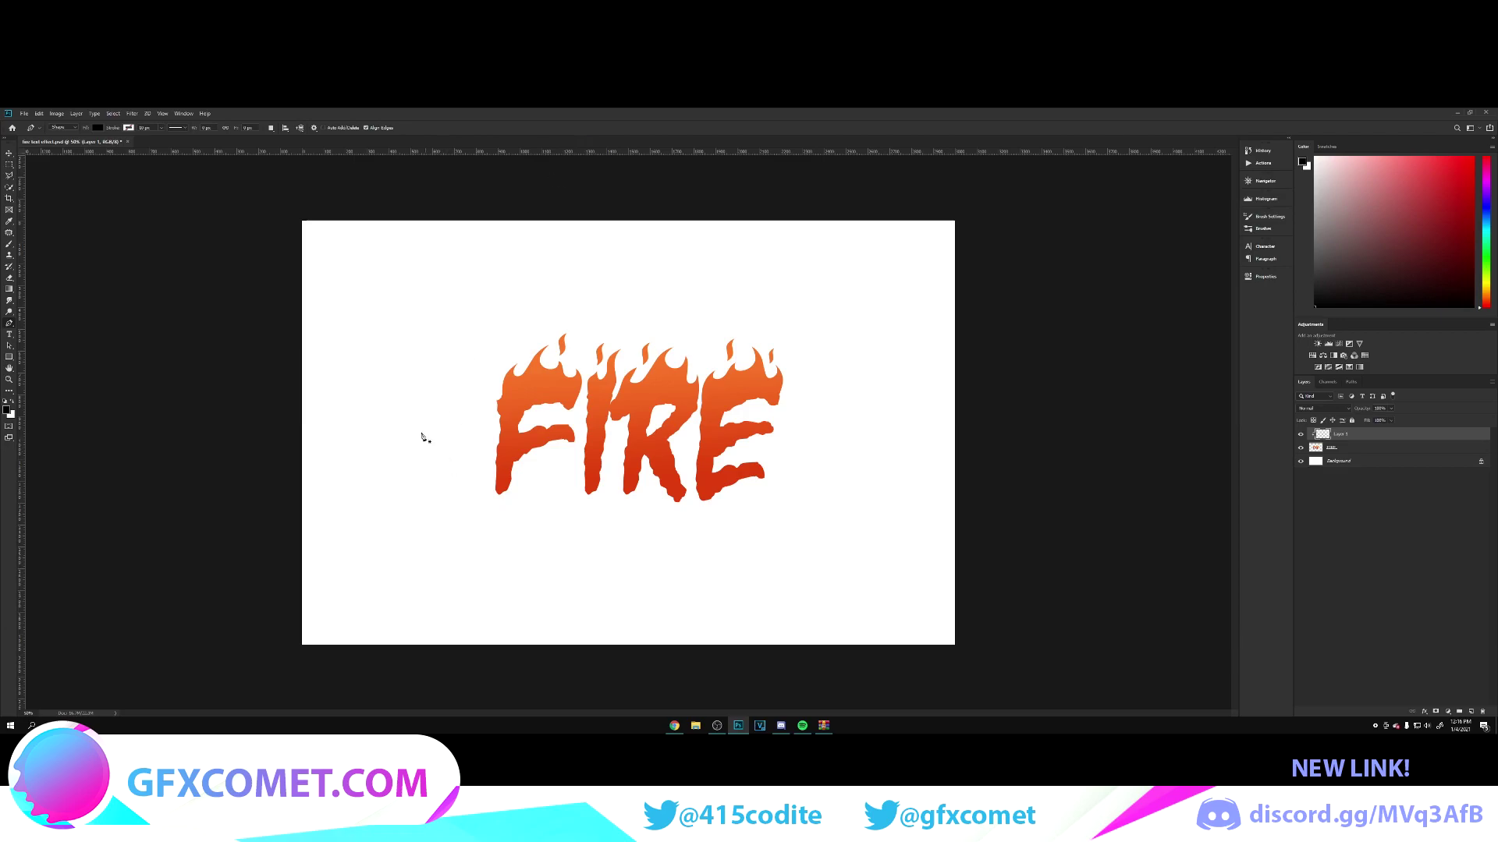
{"action": "left_click", "coordinate": [464, 447]}
{"action": "key", "text": "ctrl+plus"}
{"action": "left_click_drag", "start_coordinate": [466, 450], "coordinate": [483, 461]}
{"action": "key", "text": "ctrl+z"}
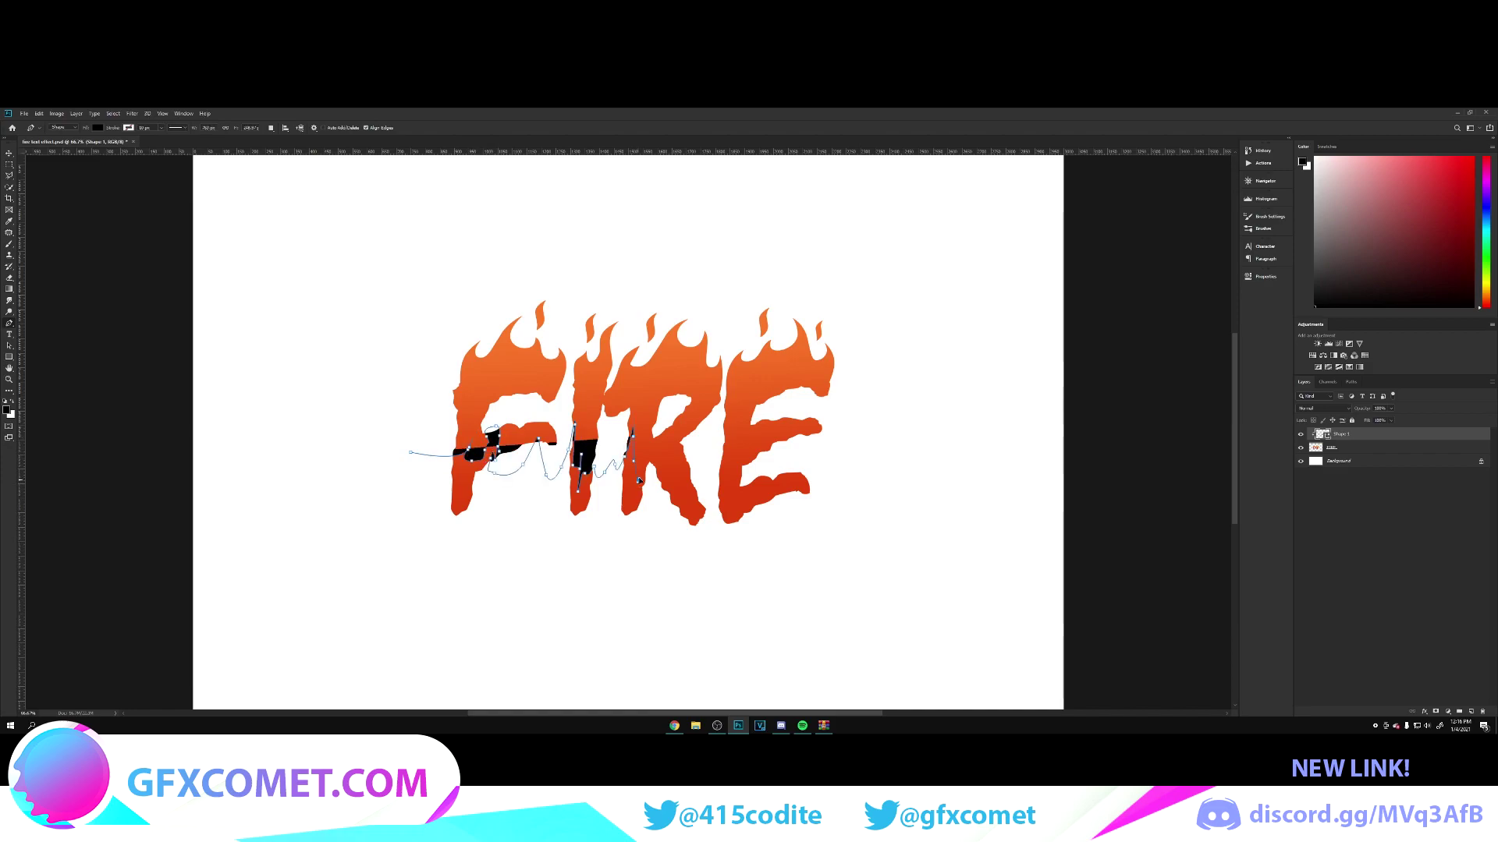
{"action": "left_click", "coordinate": [638, 479]}
{"action": "left_click", "coordinate": [649, 456]}
{"action": "left_click", "coordinate": [652, 472]}
{"action": "left_click", "coordinate": [659, 454]}
{"action": "left_click", "coordinate": [663, 465]}
{"action": "left_click", "coordinate": [668, 462]}
{"action": "left_click", "coordinate": [676, 472]}
{"action": "mouse_move", "coordinate": [684, 482]}
{"action": "left_mouse_down"}
{"action": "mouse_move", "coordinate": [706, 460]}
{"action": "mouse_move", "coordinate": [726, 472]}
{"action": "mouse_move", "coordinate": [749, 433]}
{"action": "mouse_move", "coordinate": [850, 546]}
{"action": "mouse_move", "coordinate": [401, 527]}
{"action": "left_mouse_up"}
{"action": "left_click_drag", "start_coordinate": [415, 455], "coordinate": [410, 454]}
Step: Move the black flame shape slightly up, set its blend mode to Overlay and lower its opacity
{"action": "key", "text": "v"}
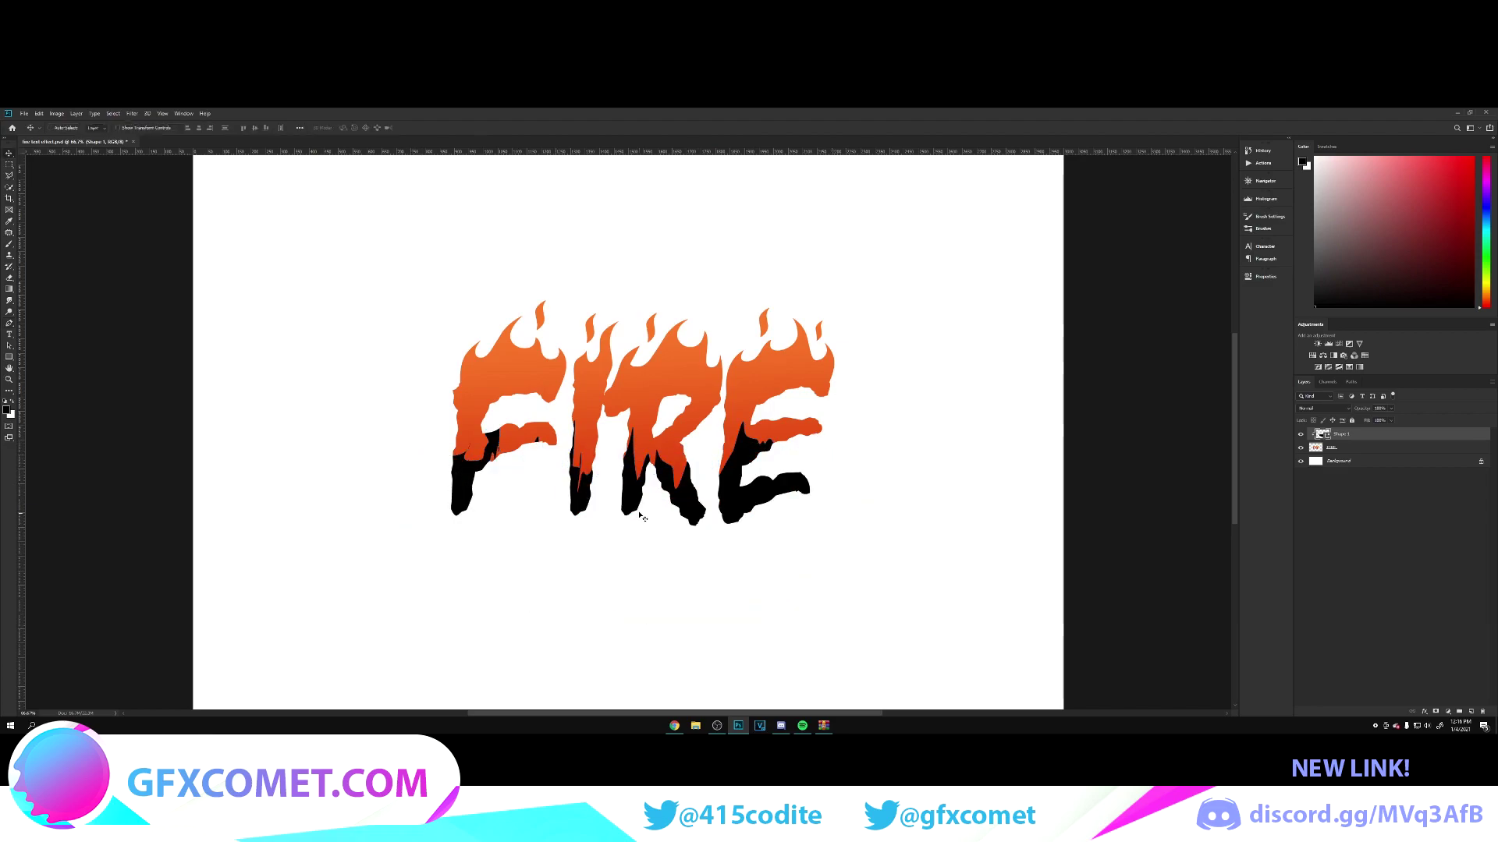
{"action": "left_click_drag", "start_coordinate": [726, 515], "coordinate": [729, 498]}
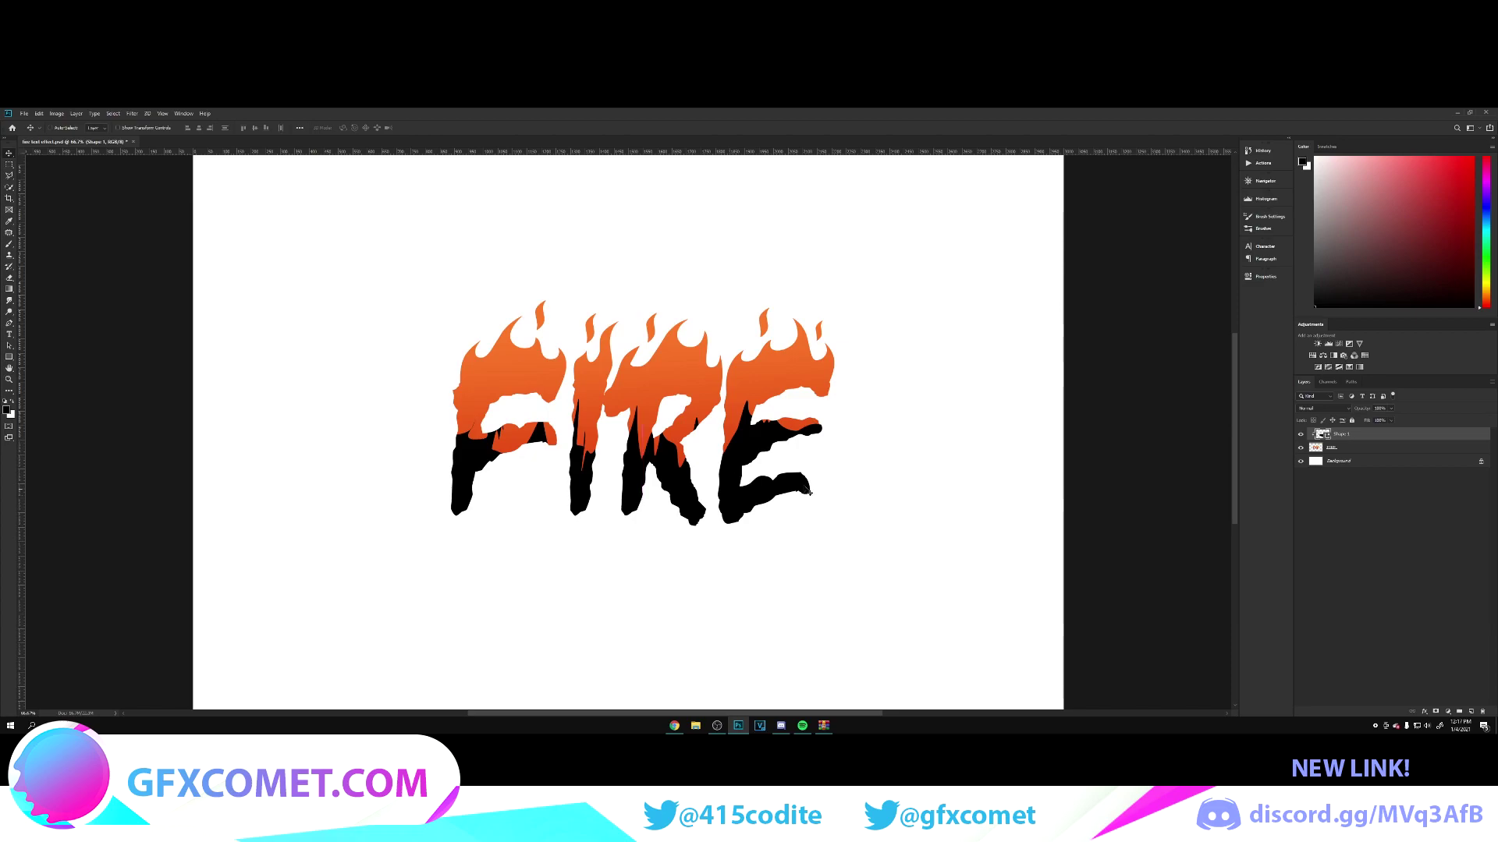
{"action": "left_click", "coordinate": [1315, 409]}
{"action": "left_click", "coordinate": [1316, 518]}
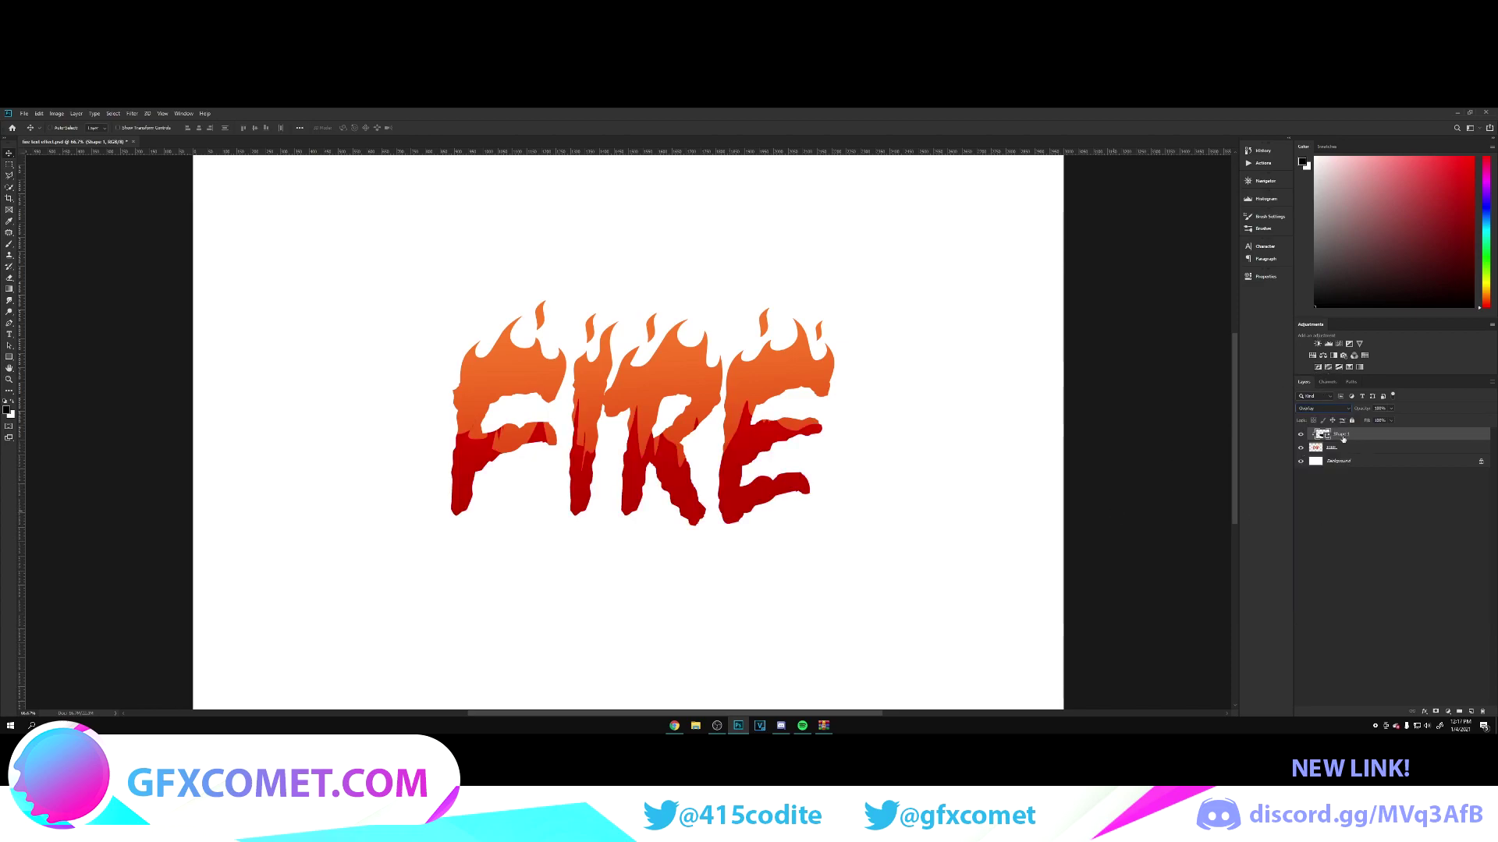
{"action": "left_click_drag", "start_coordinate": [1363, 411], "coordinate": [1249, 422]}
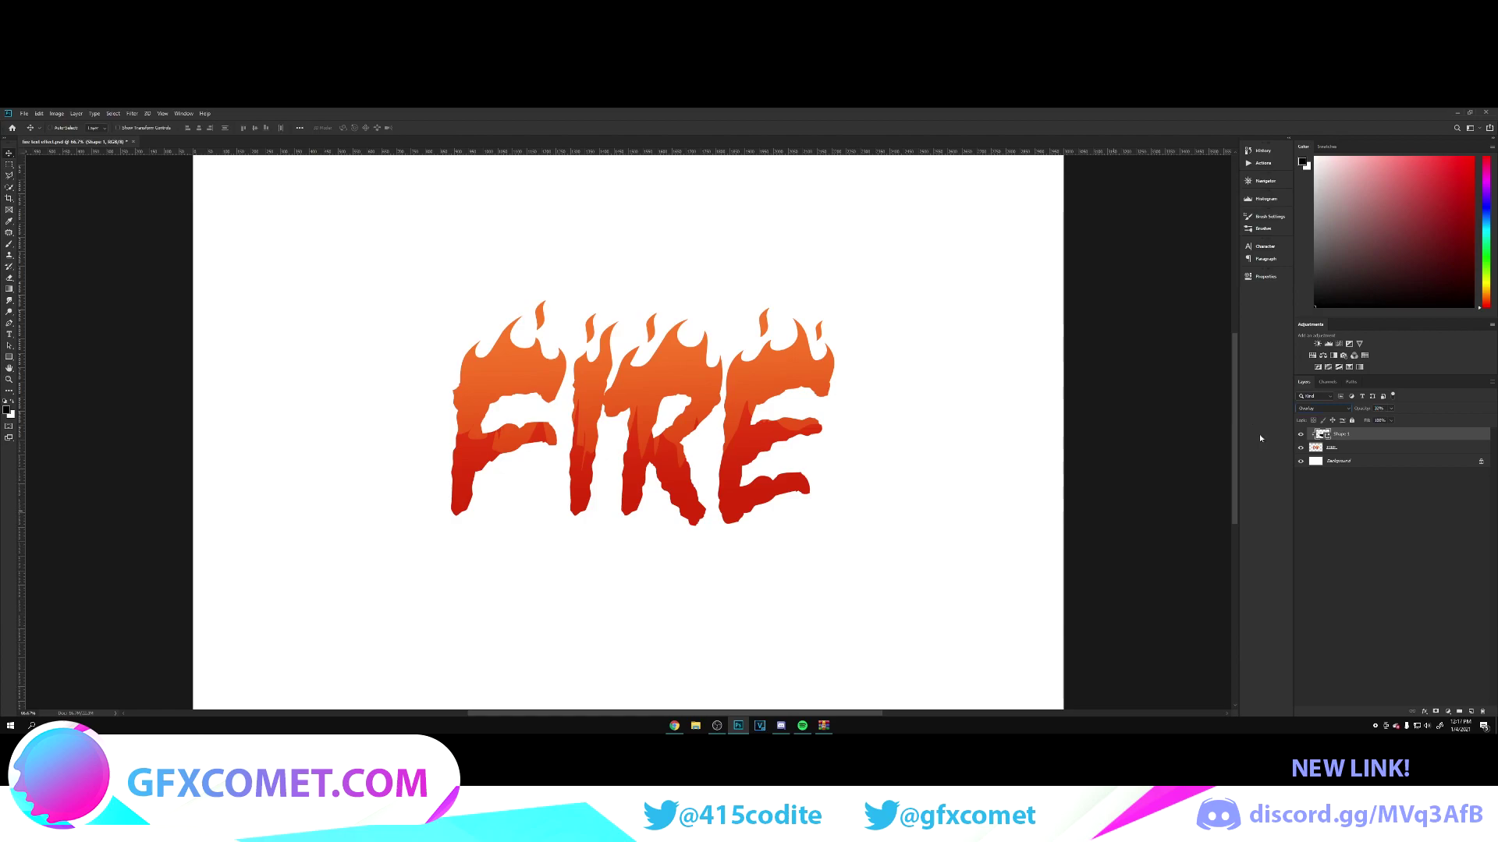
Step: Duplicate the flame shape, clip the copy to the text, and set it to Normal blending at 100% opacity
{"action": "left_click", "coordinate": [1364, 435], "text": "ctrl"}
{"action": "left_click", "coordinate": [1361, 436]}
{"action": "key", "text": "ctrl+j"}
{"action": "right_click", "coordinate": [1383, 436]}
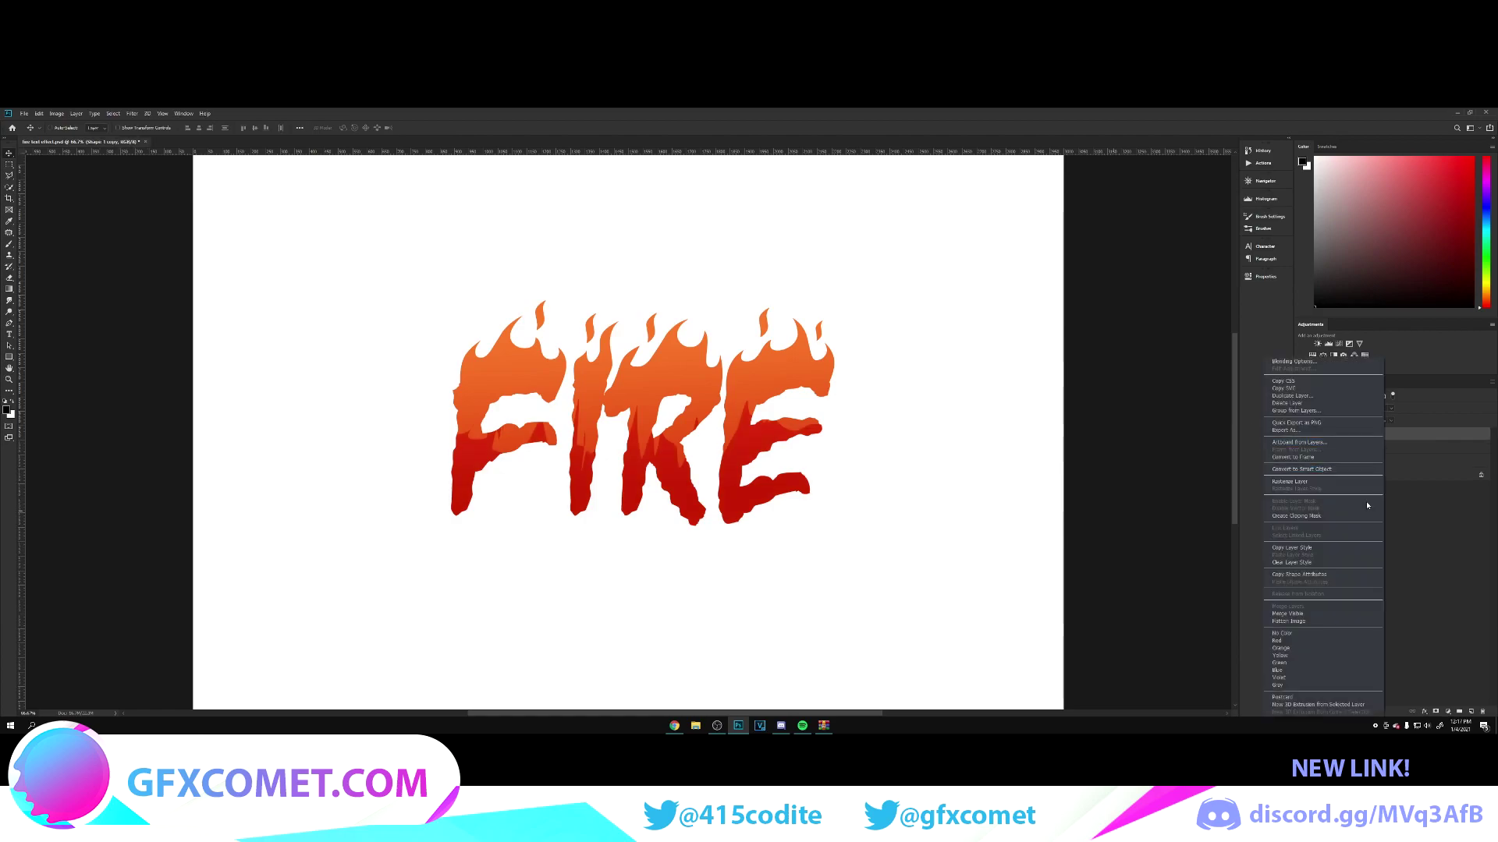
{"action": "left_click", "coordinate": [1318, 516]}
{"action": "left_click", "coordinate": [1326, 410]}
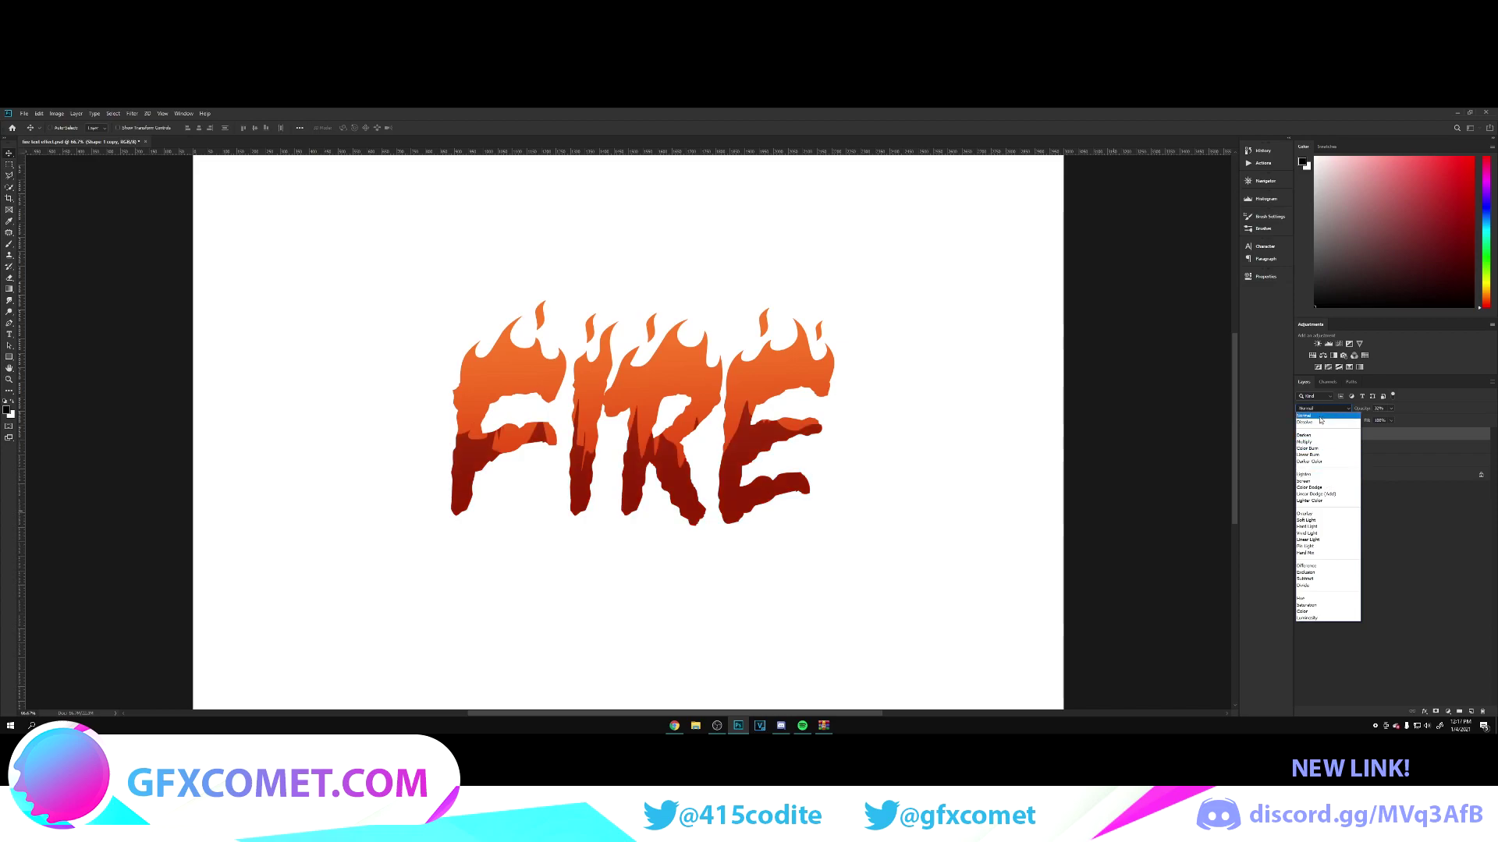
{"action": "left_click", "coordinate": [1319, 417]}
{"action": "key", "text": "0"}
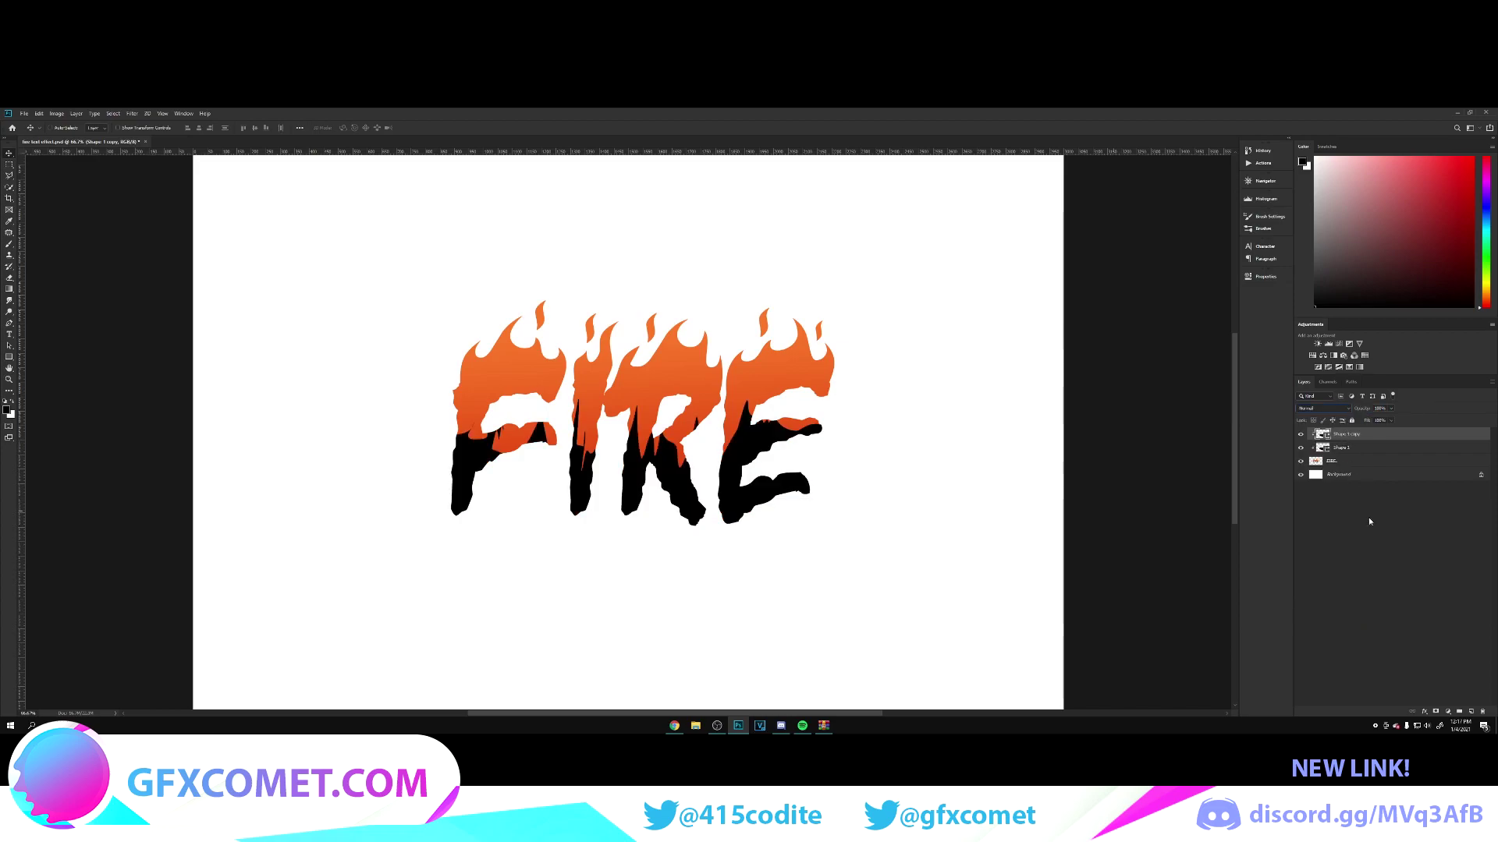
Step: Recolor the duplicated flame shape white and set its blend mode to Overlay
{"action": "left_click", "coordinate": [1369, 521]}
{"action": "double_click", "coordinate": [1322, 434]}
{"action": "left_click_drag", "start_coordinate": [1028, 505], "coordinate": [973, 471]}
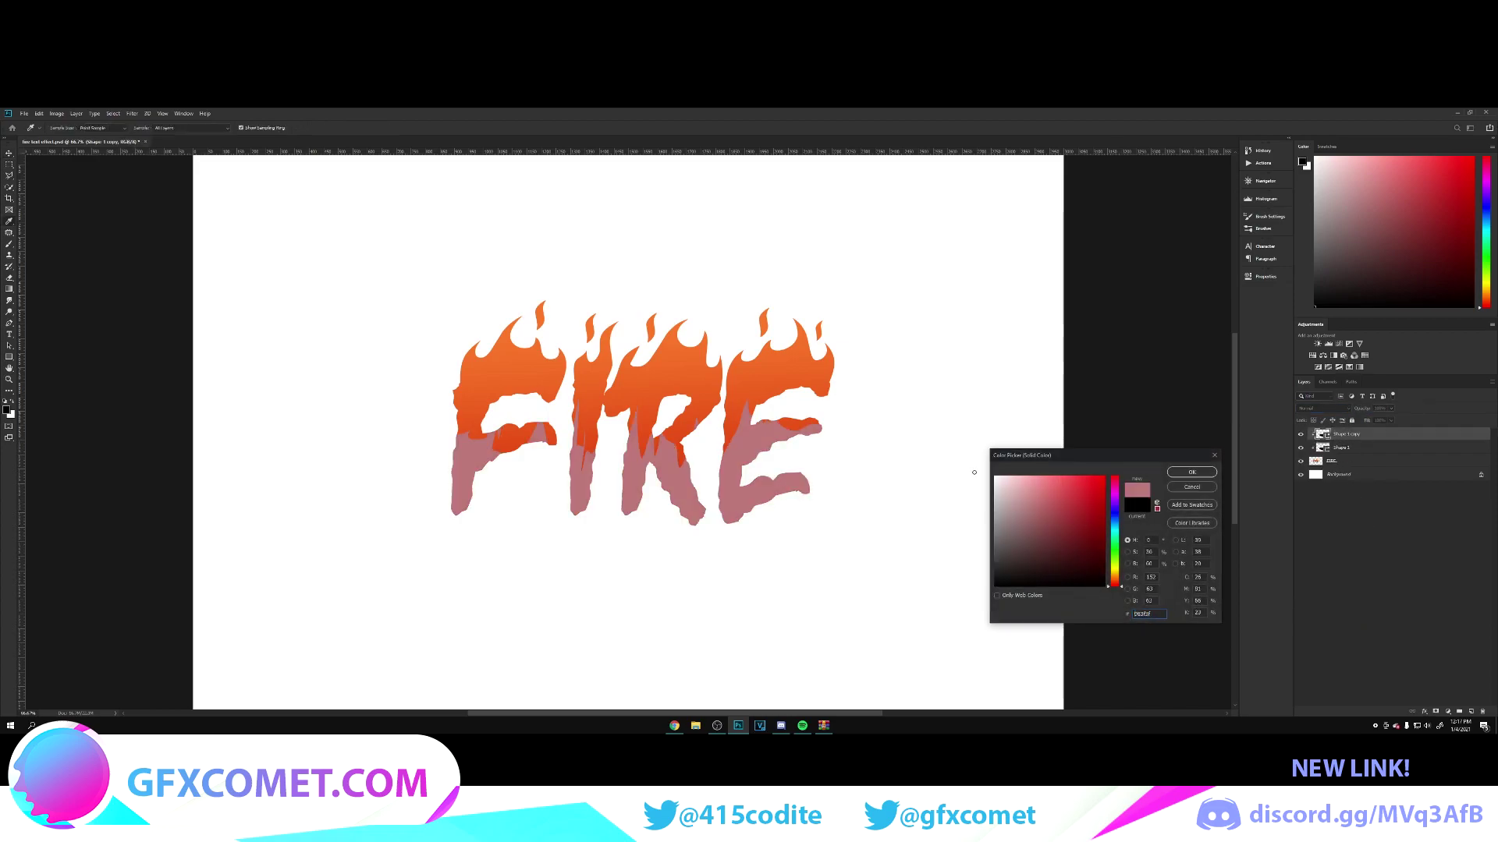
{"action": "left_click", "coordinate": [1192, 472]}
{"action": "left_click", "coordinate": [1322, 408]}
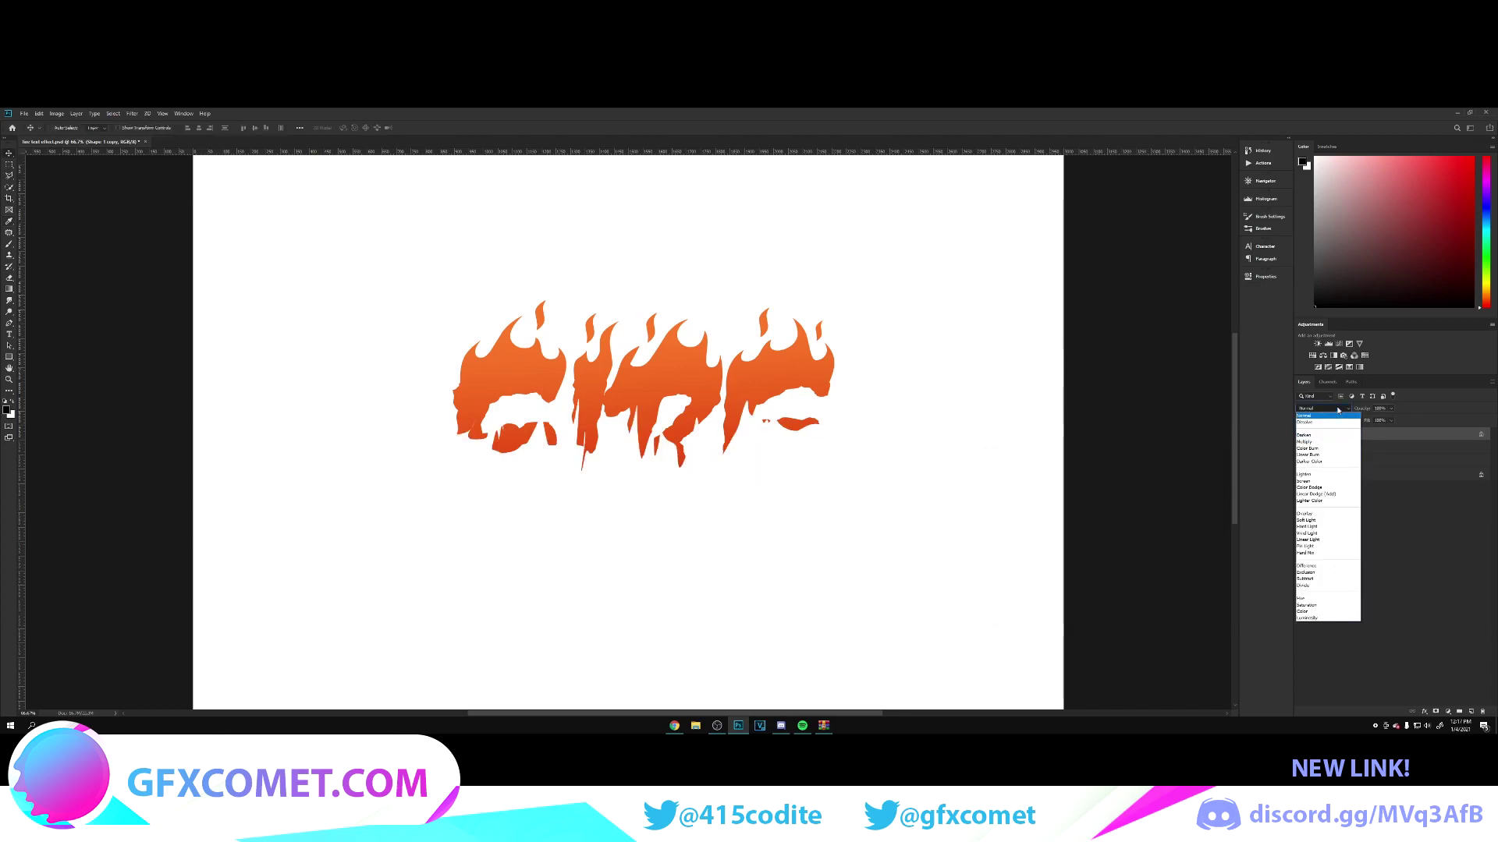
{"action": "left_click", "coordinate": [1304, 514]}
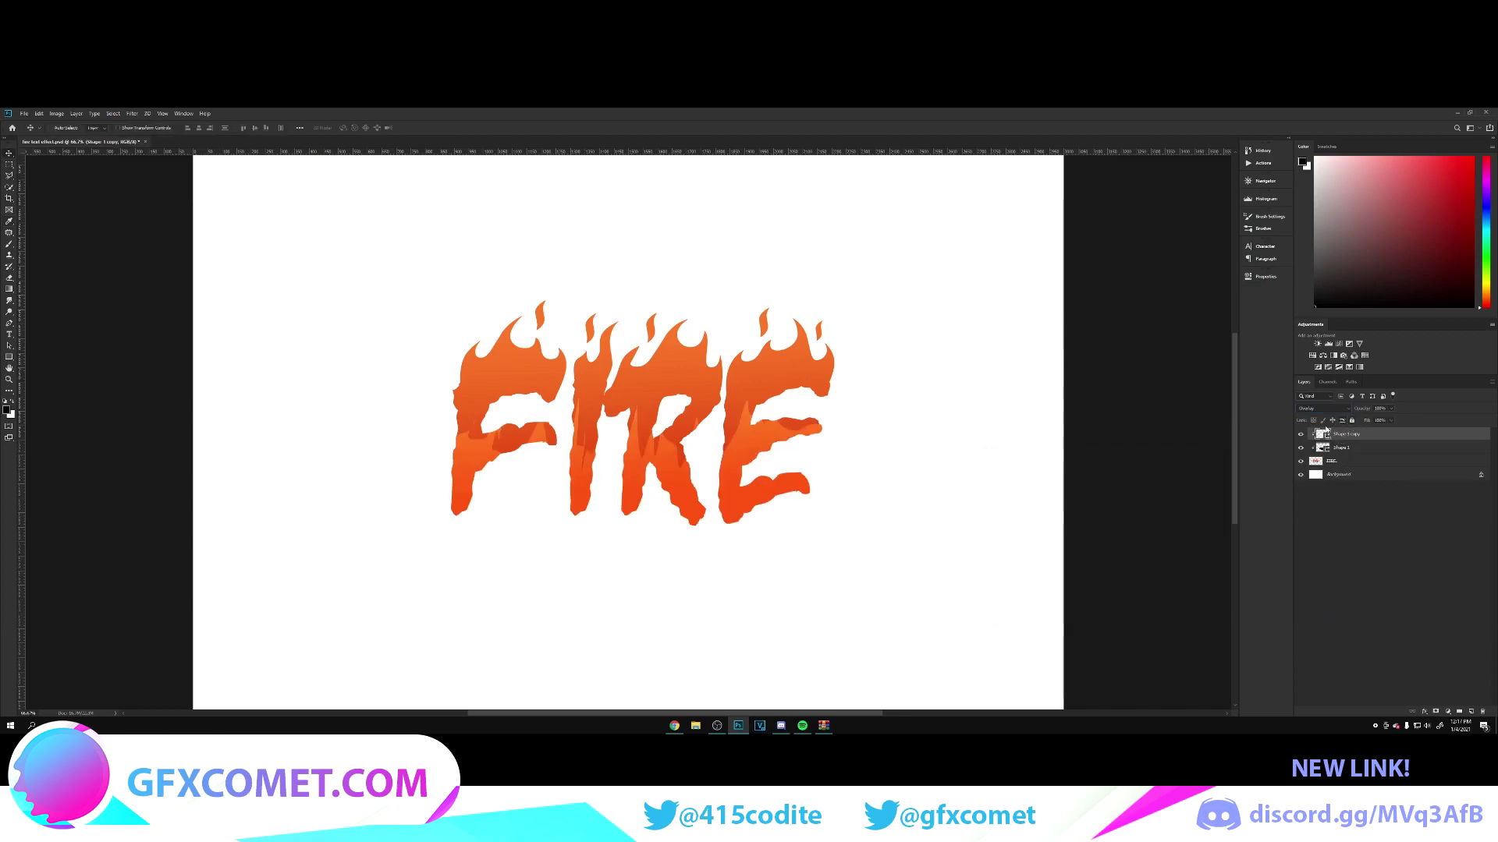
Step: Shift the white flame shape down toward the letters' bases and add a clipped duplicate of it
{"action": "left_click_drag", "start_coordinate": [792, 478], "coordinate": [811, 560]}
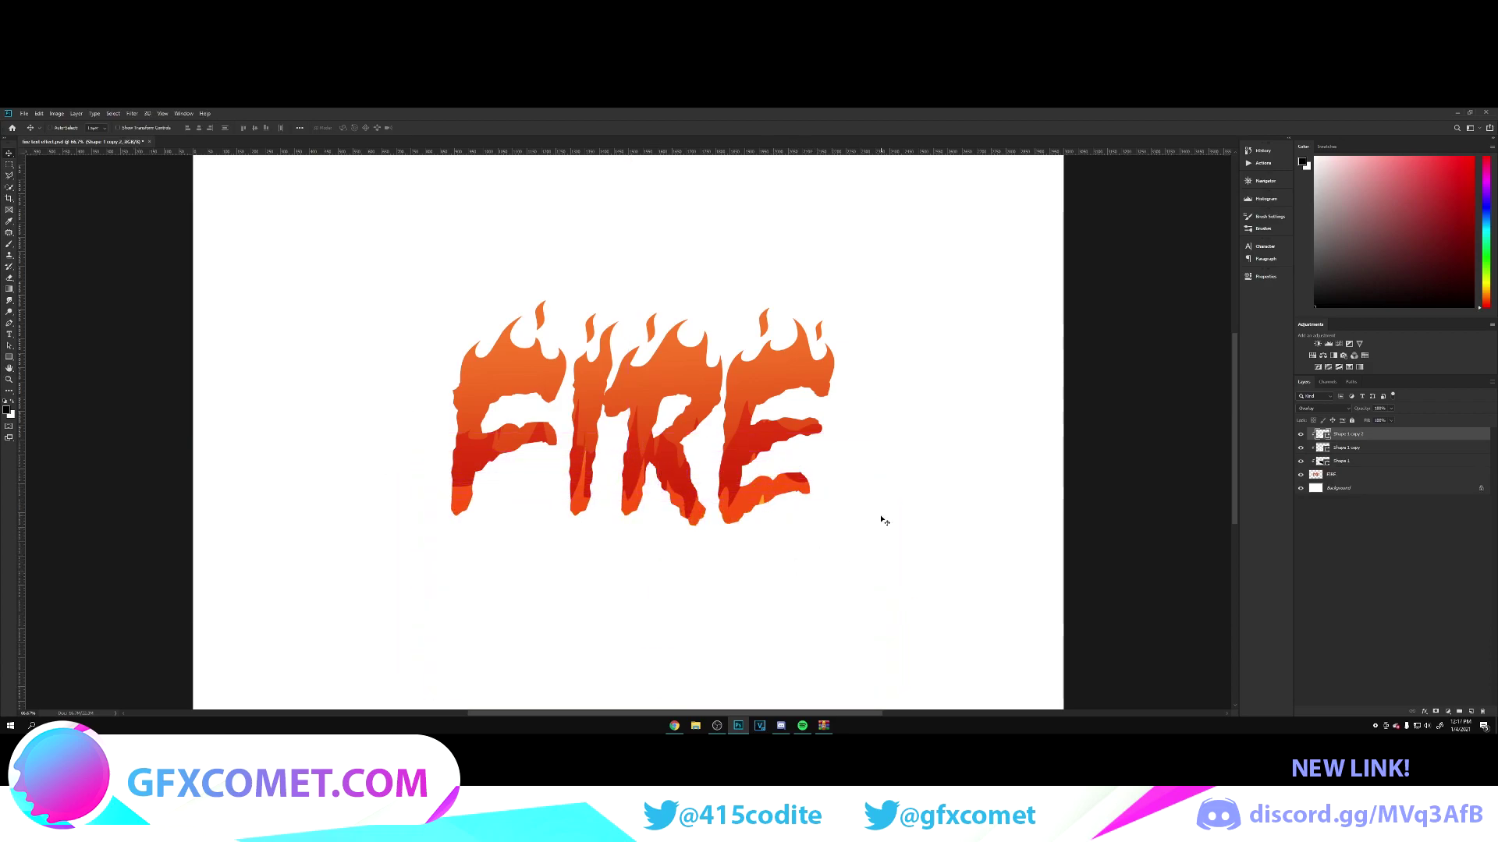
{"action": "key", "text": "ctrl+minus"}
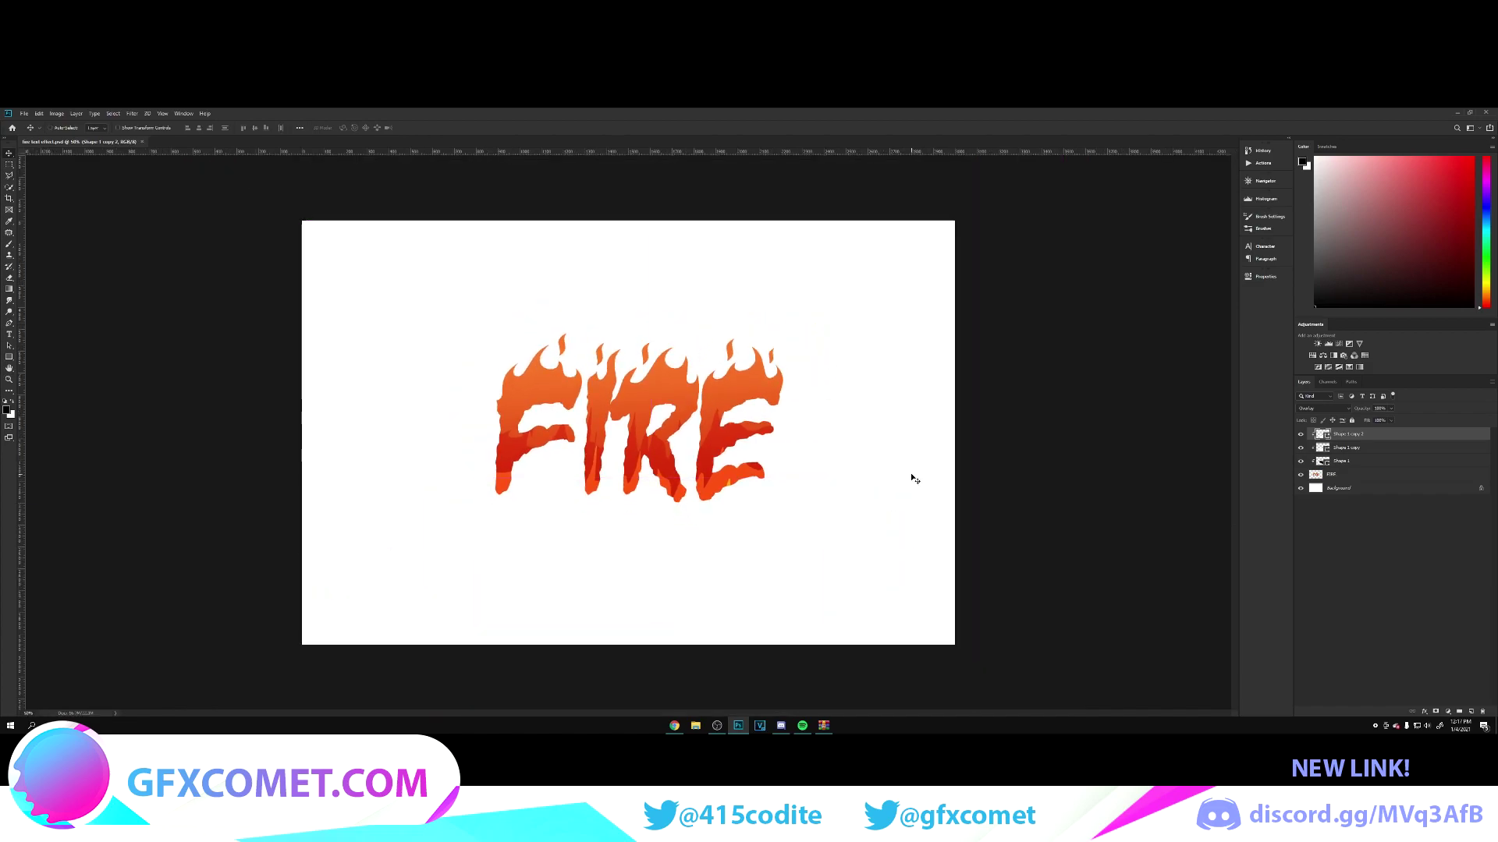
{"action": "key", "text": "ctrl+plus"}
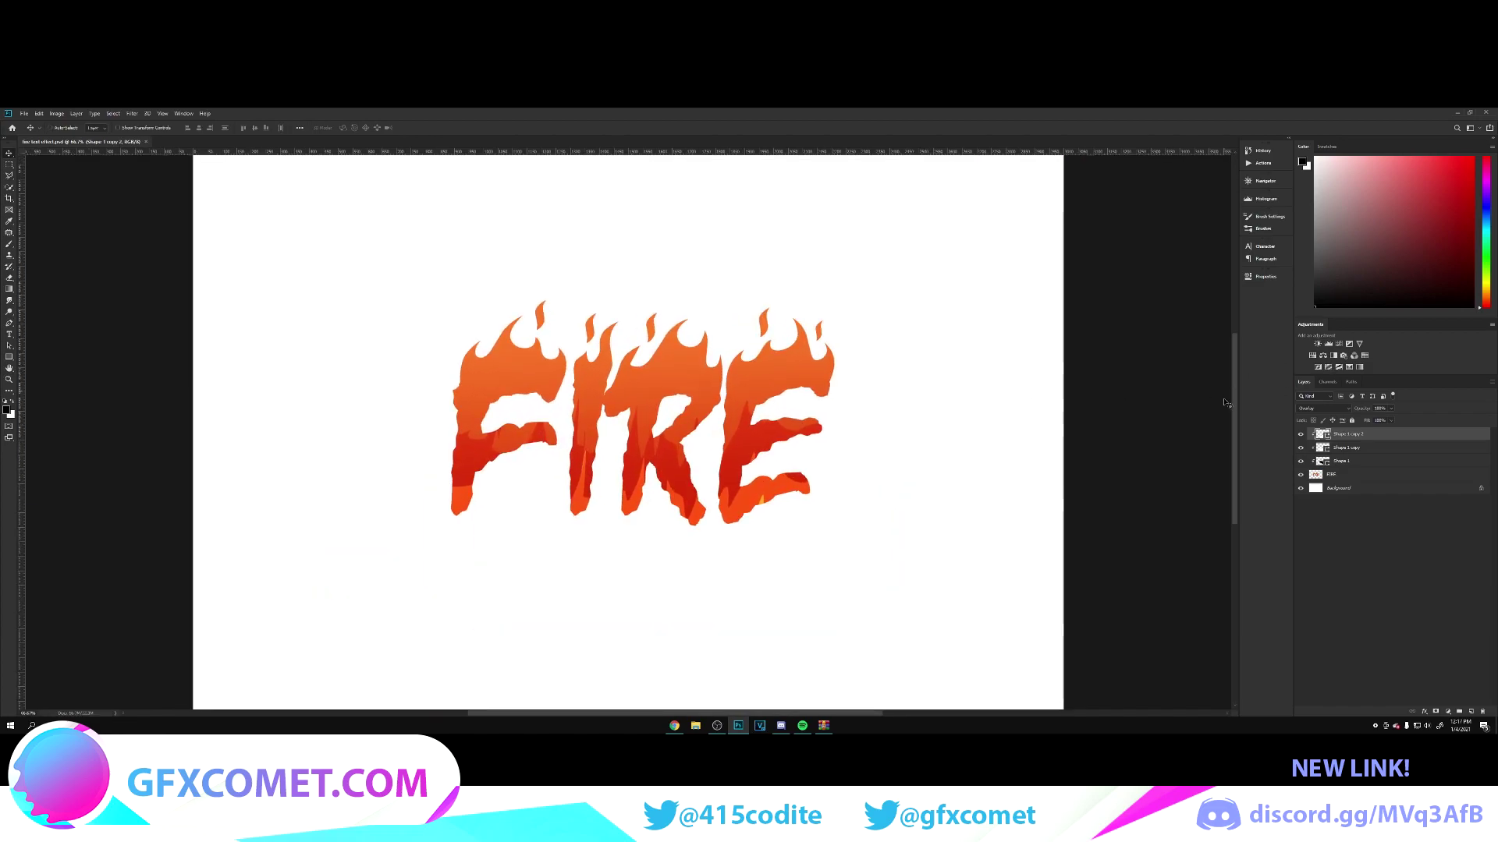
Step: Duplicate the FIRE layer and place the copy above all the clipped flame shapes
{"action": "double_click", "coordinate": [1308, 477]}
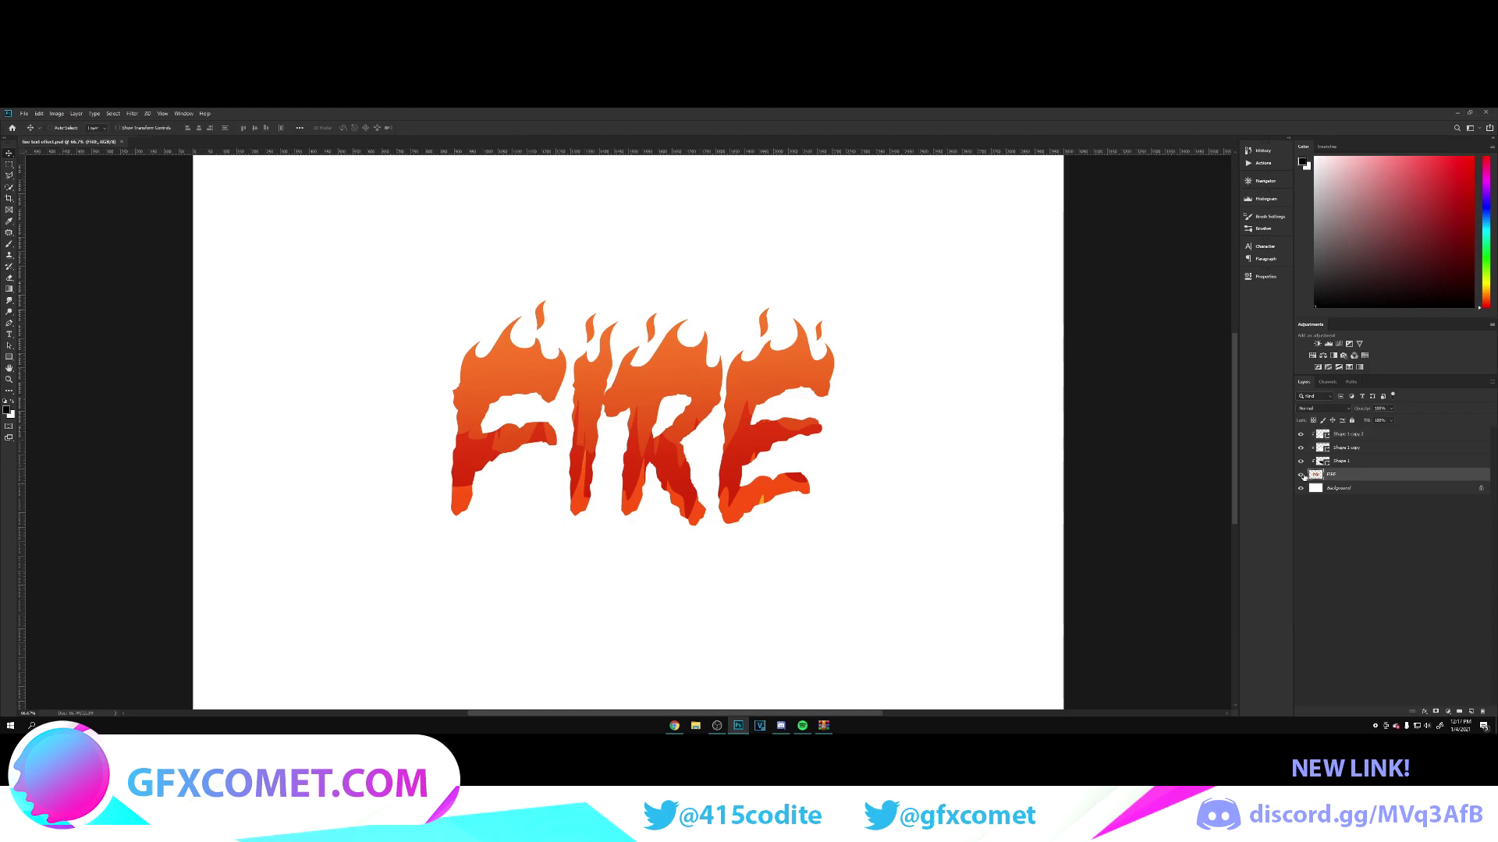
{"action": "key", "text": "Escape"}
{"action": "left_click", "coordinate": [1300, 475]}
{"action": "left_click", "coordinate": [1301, 475]}
{"action": "left_click_drag", "start_coordinate": [1349, 479], "coordinate": [1337, 431]}
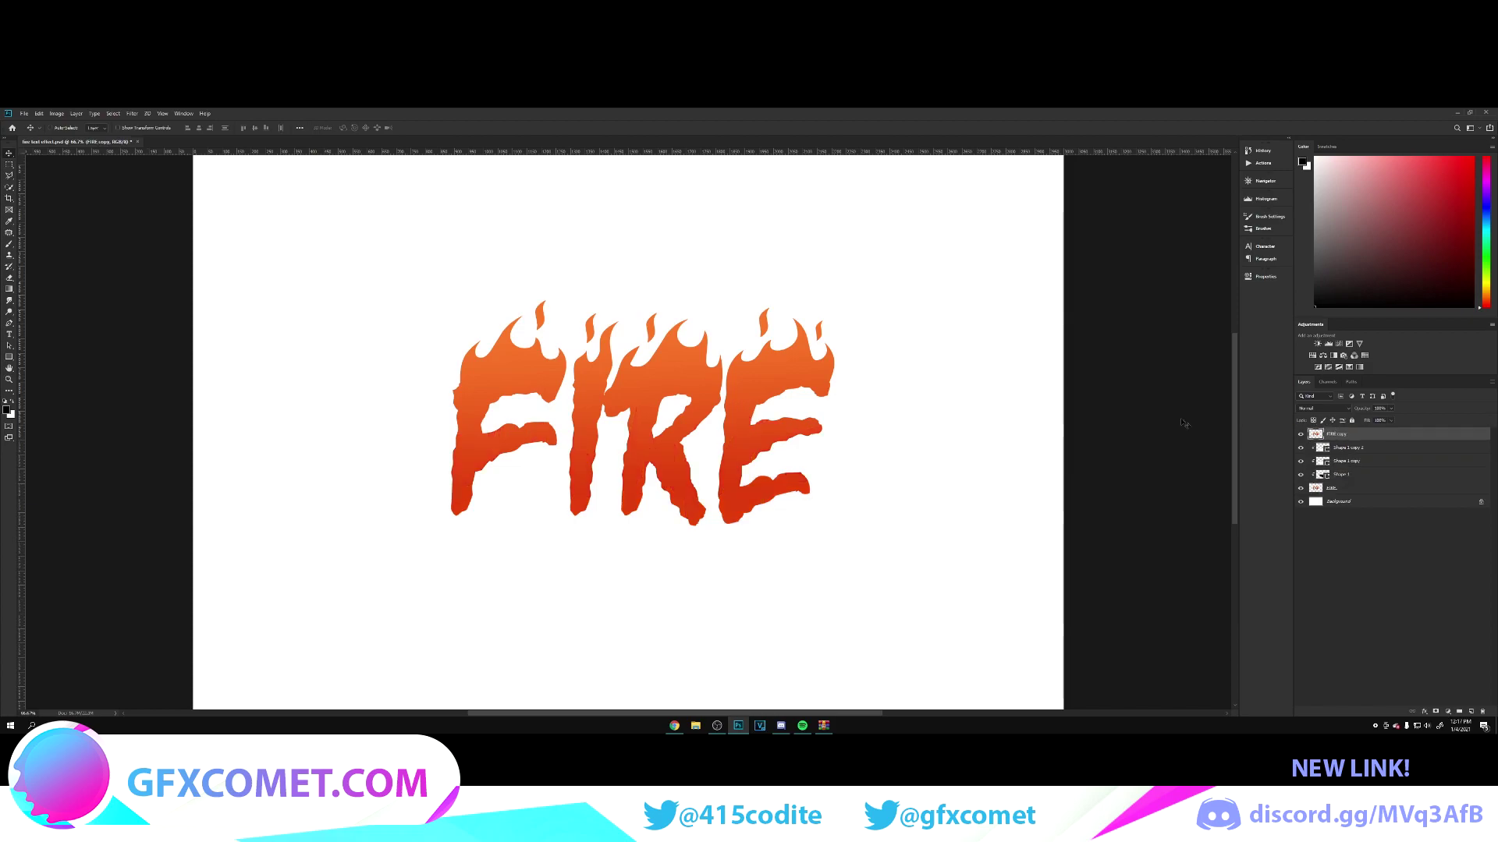
Step: Load the FIRE copy's letters as a selection and contract the selection
{"action": "left_click", "coordinate": [1318, 438], "text": "ctrl"}
{"action": "left_click", "coordinate": [113, 113]}
{"action": "mouse_move", "coordinate": [148, 237]}
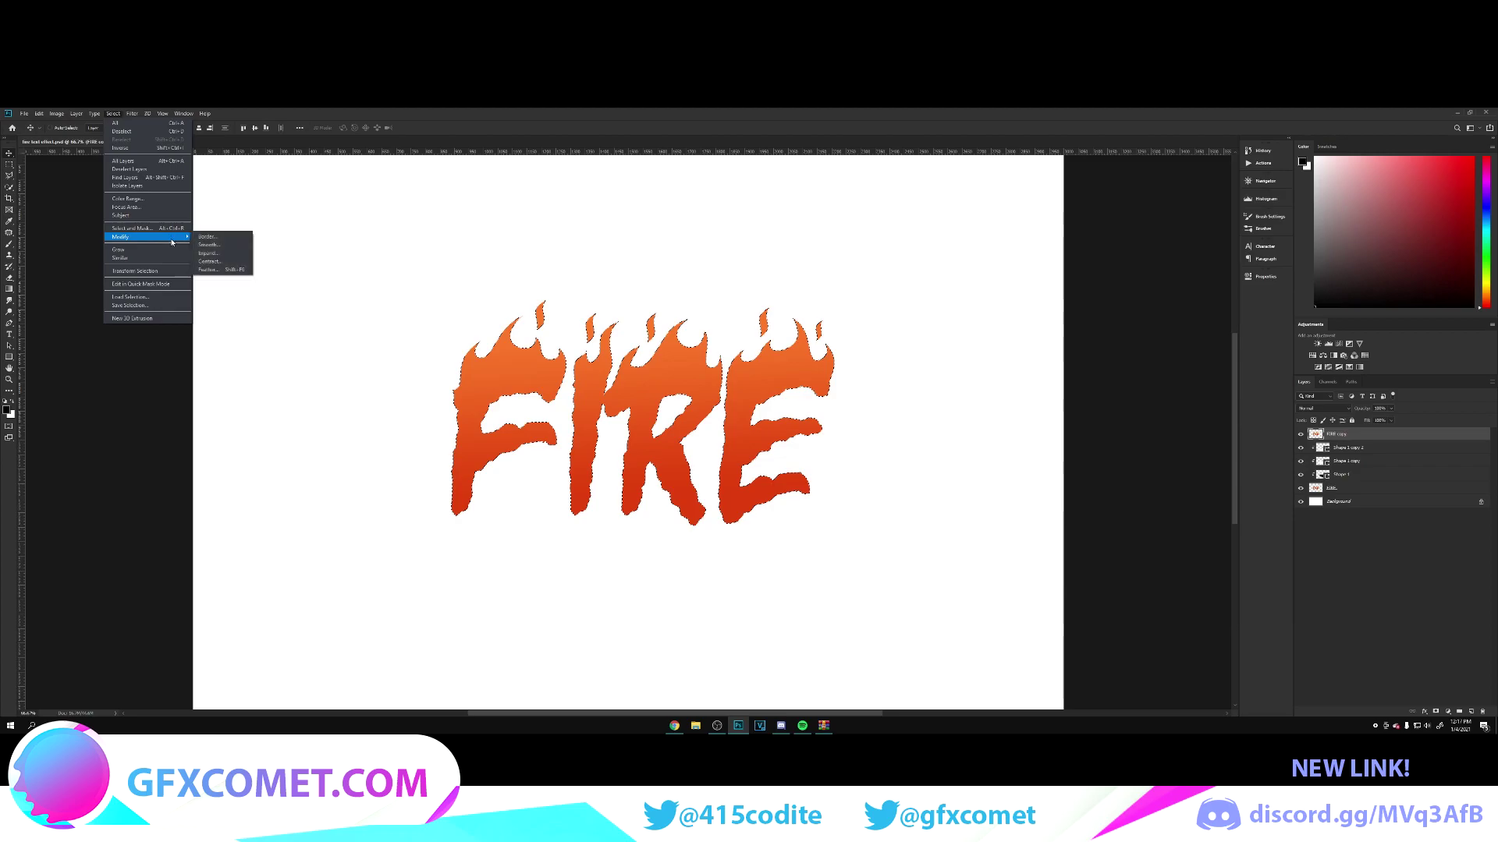
{"action": "left_click", "coordinate": [226, 264]}
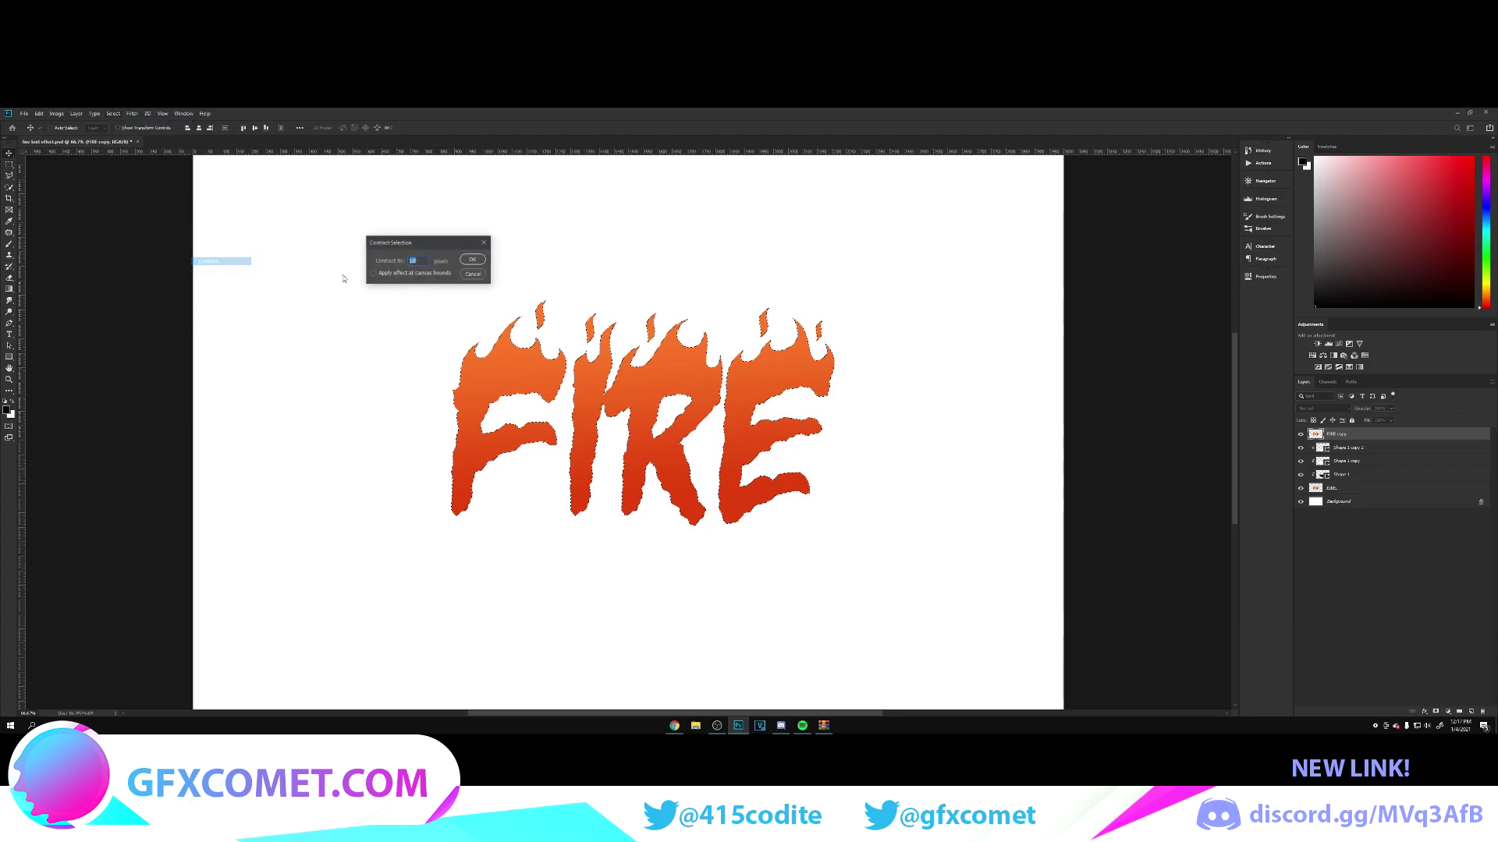
{"action": "key", "text": "Return"}
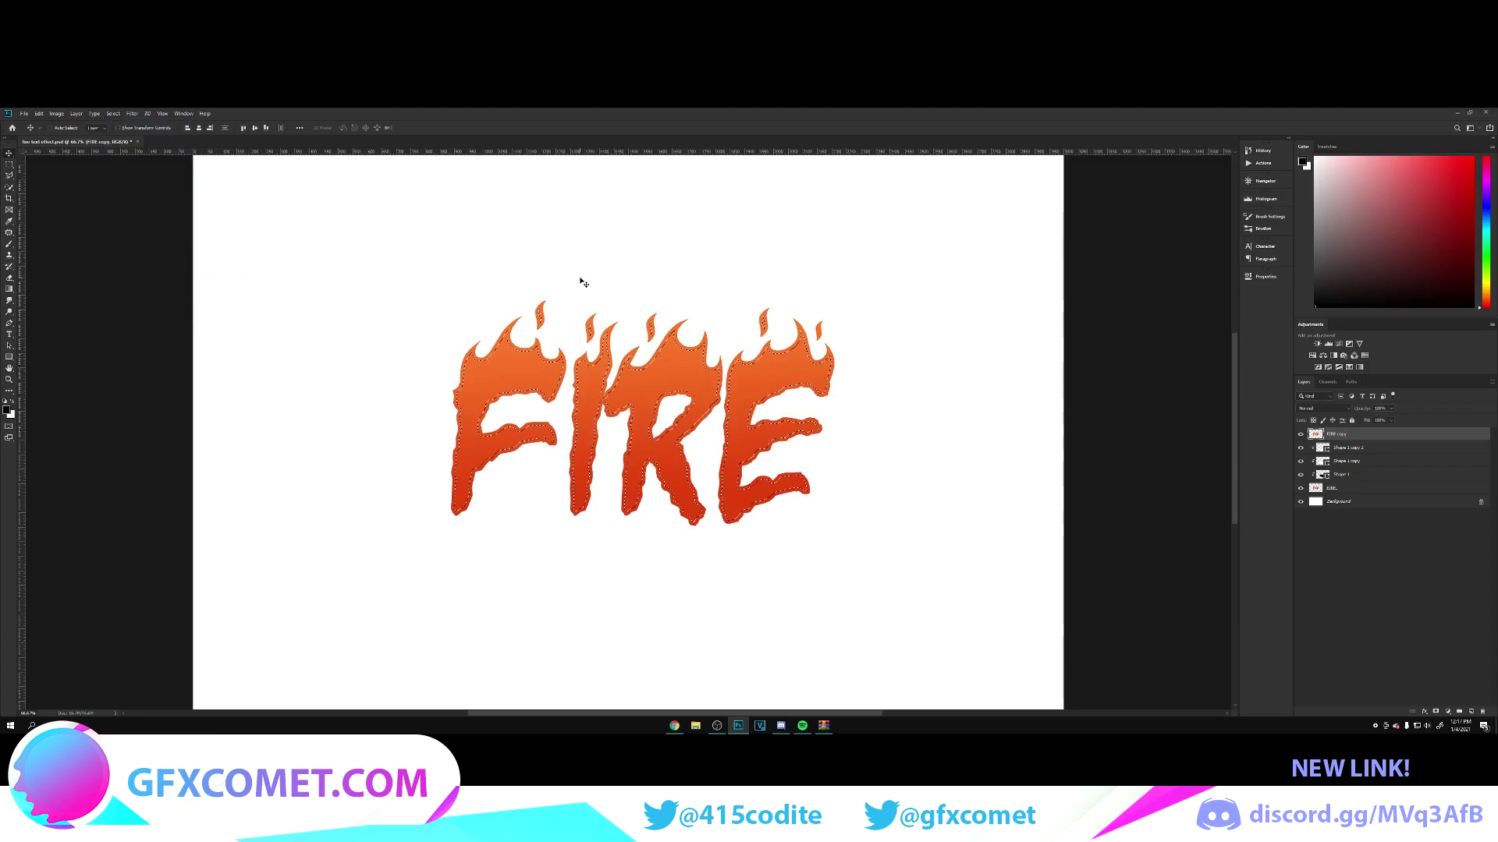
Step: Invert the selection to remove the outer rim from the FIRE copy, and make the remaining inner letters white
{"action": "left_click", "coordinate": [9, 165]}
{"action": "right_click", "coordinate": [755, 344]}
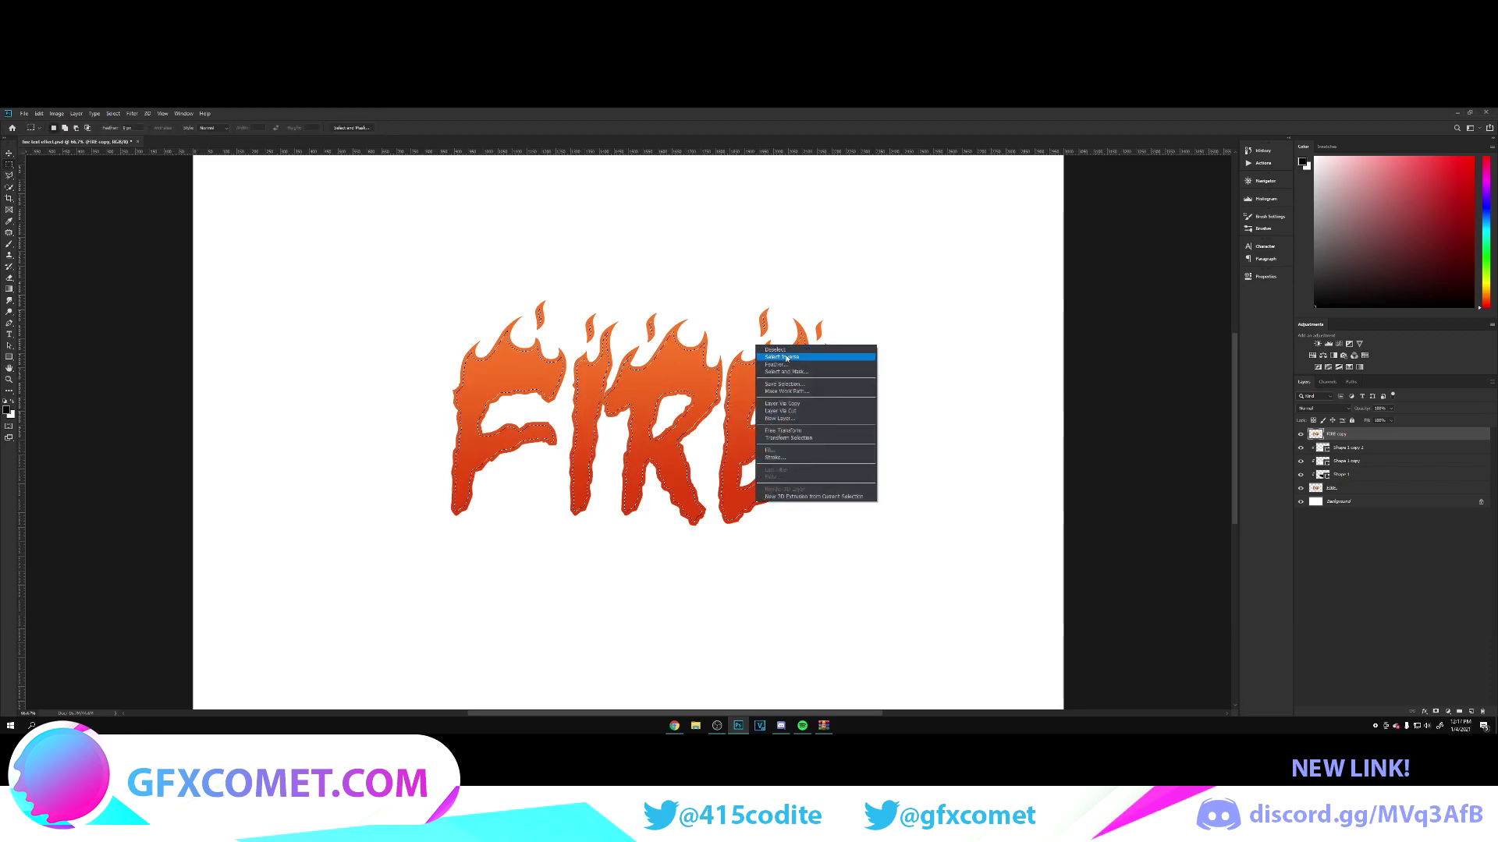
{"action": "left_click", "coordinate": [786, 354]}
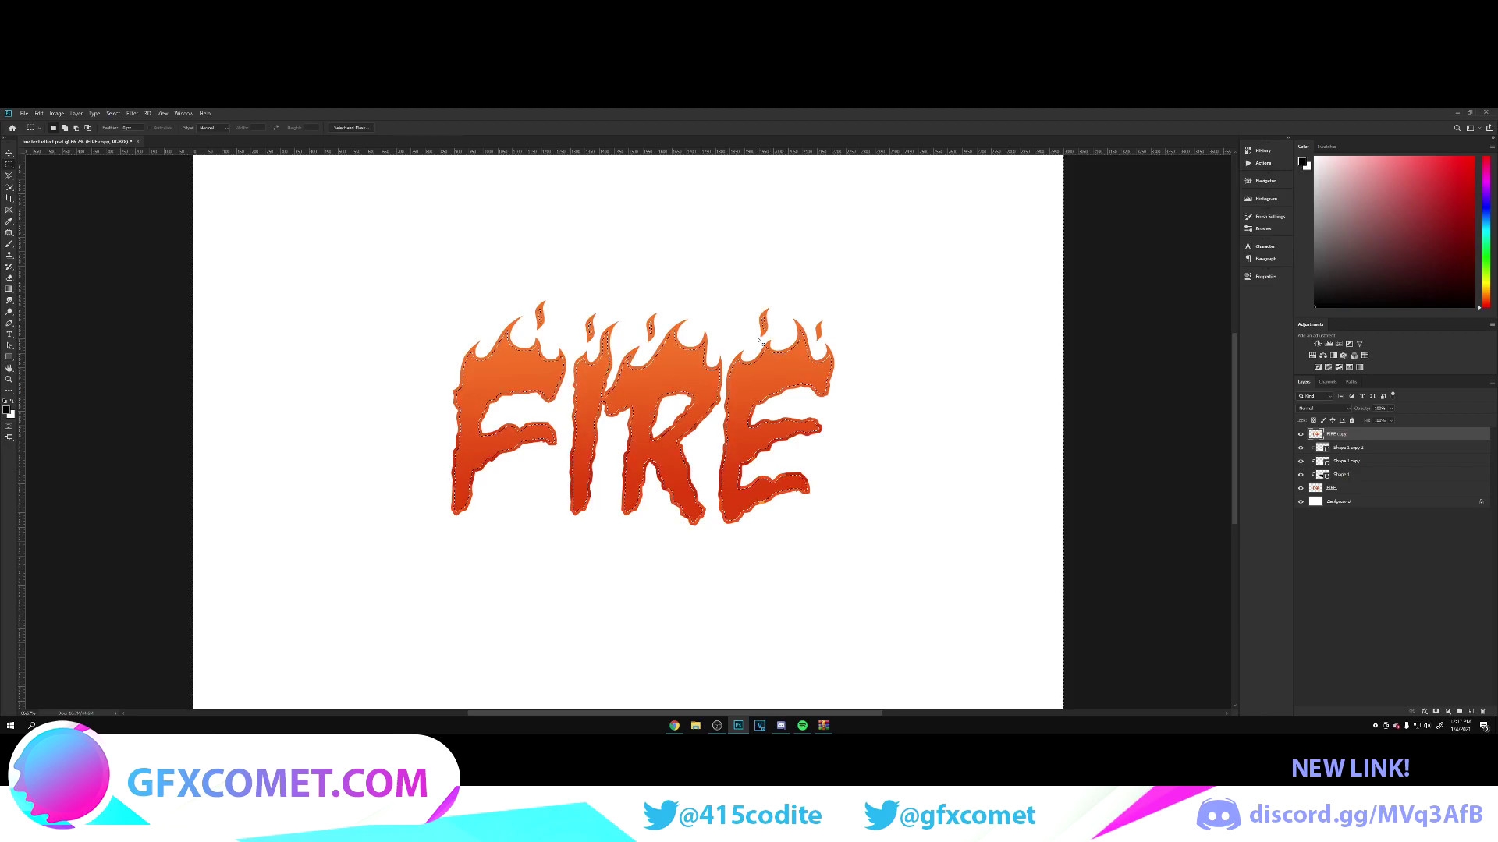
{"action": "left_click", "coordinate": [13, 403]}
{"action": "key", "text": "v"}
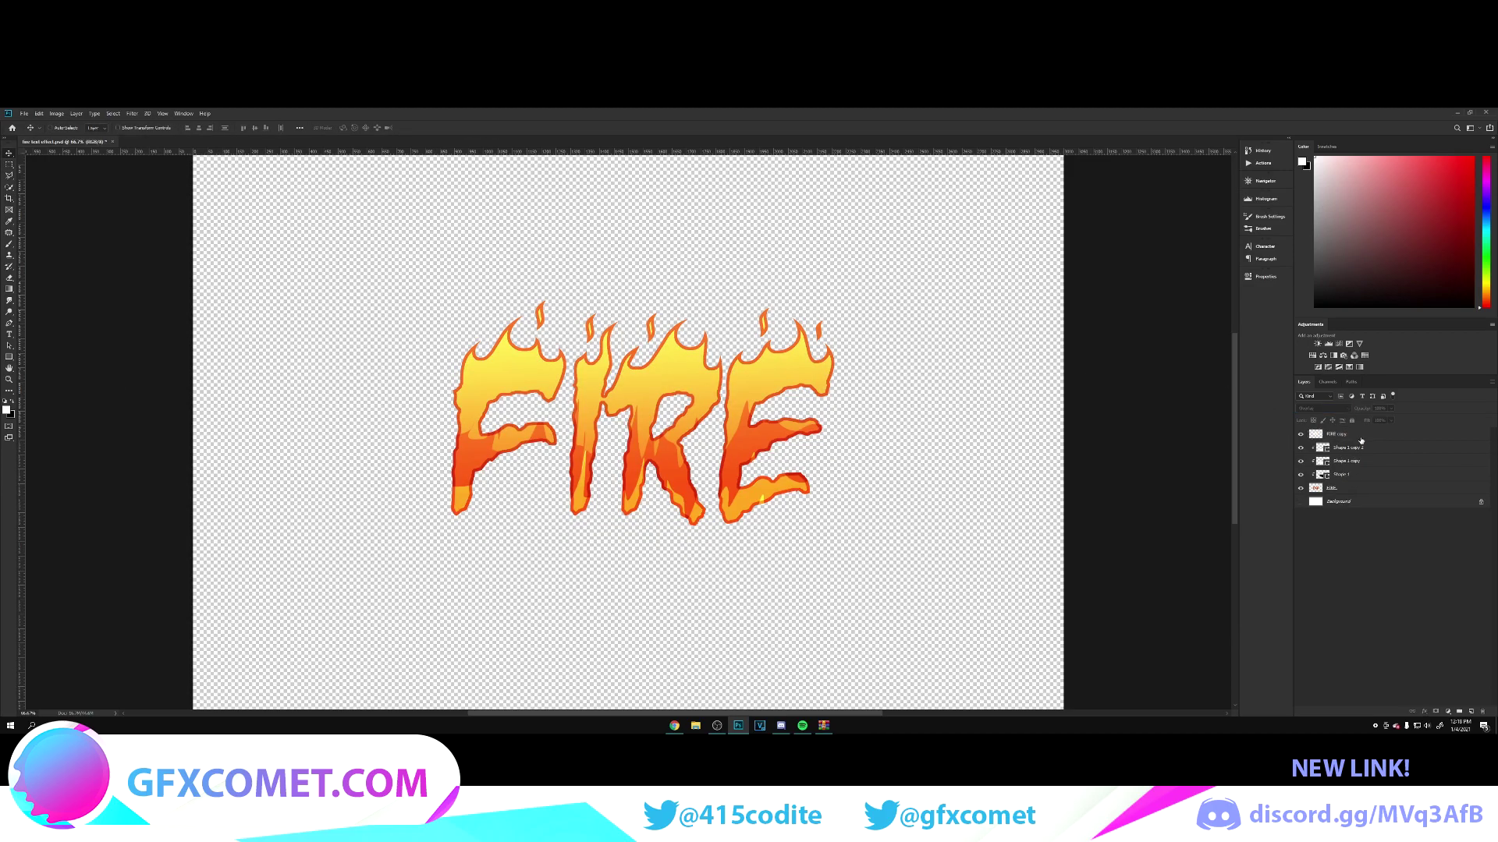
Step: Set the FIRE copy layer's blend mode to Overlay and lower its opacity
{"action": "left_click", "coordinate": [1361, 442]}
{"action": "key", "text": "shift+alt+o"}
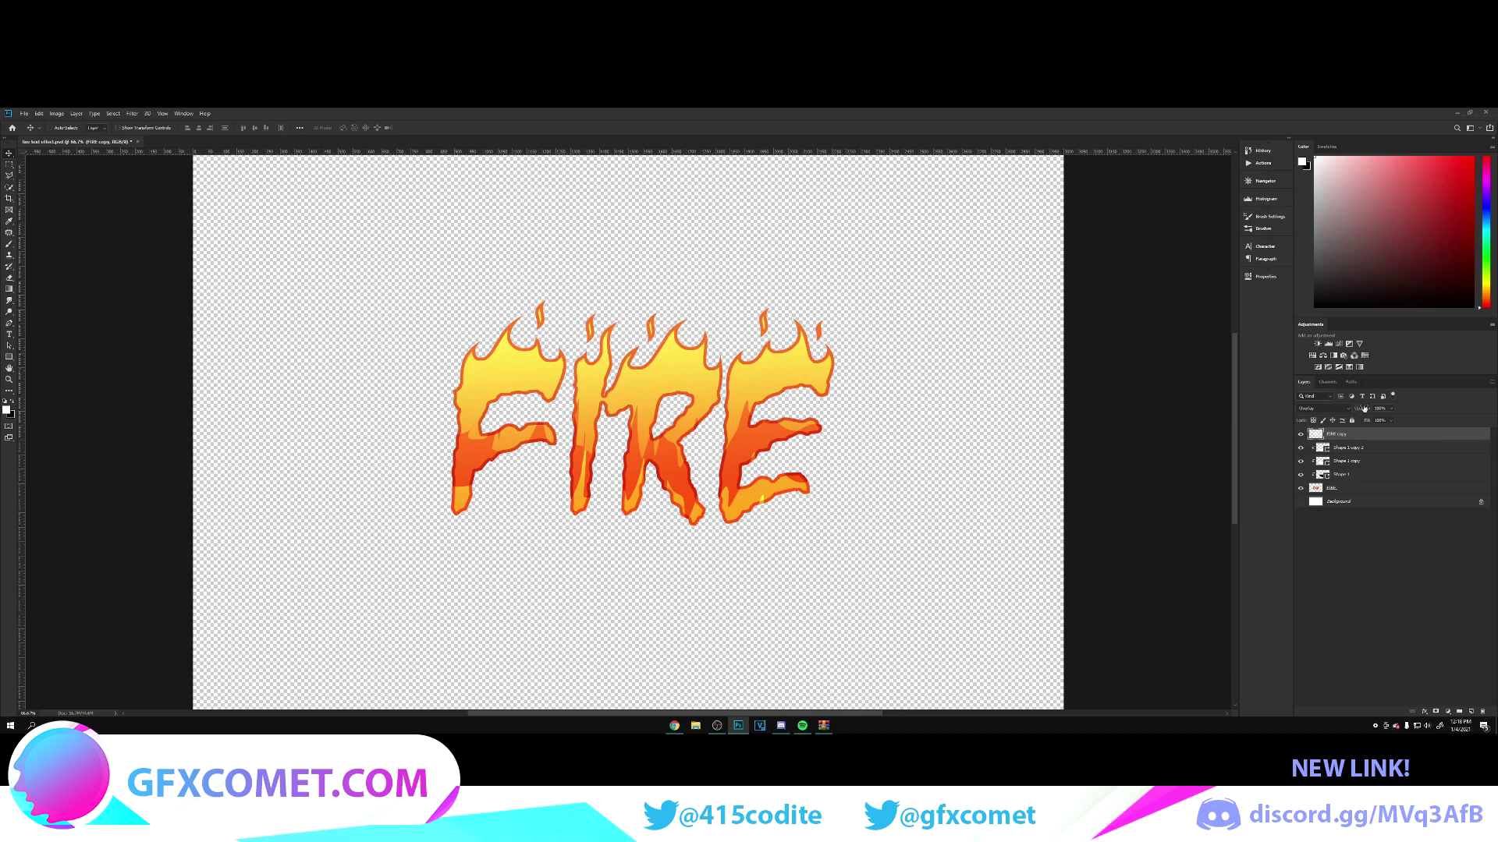
{"action": "left_click_drag", "start_coordinate": [1286, 425], "coordinate": [1270, 429]}
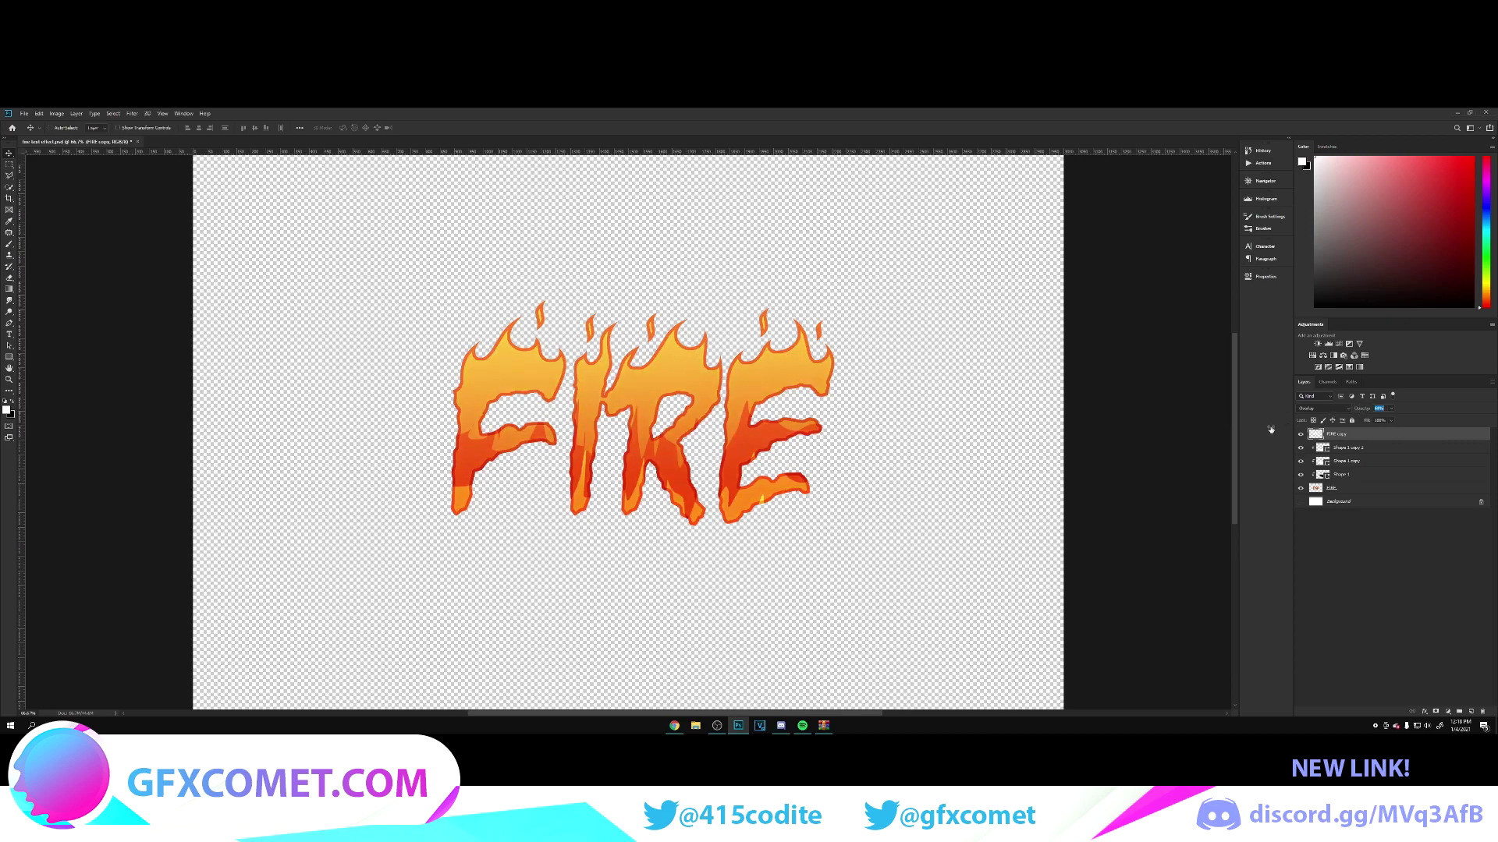
Step: Fade the upper part of the FIRE copy with a large Eraser brush at reduced opacity
{"action": "key", "text": "e"}
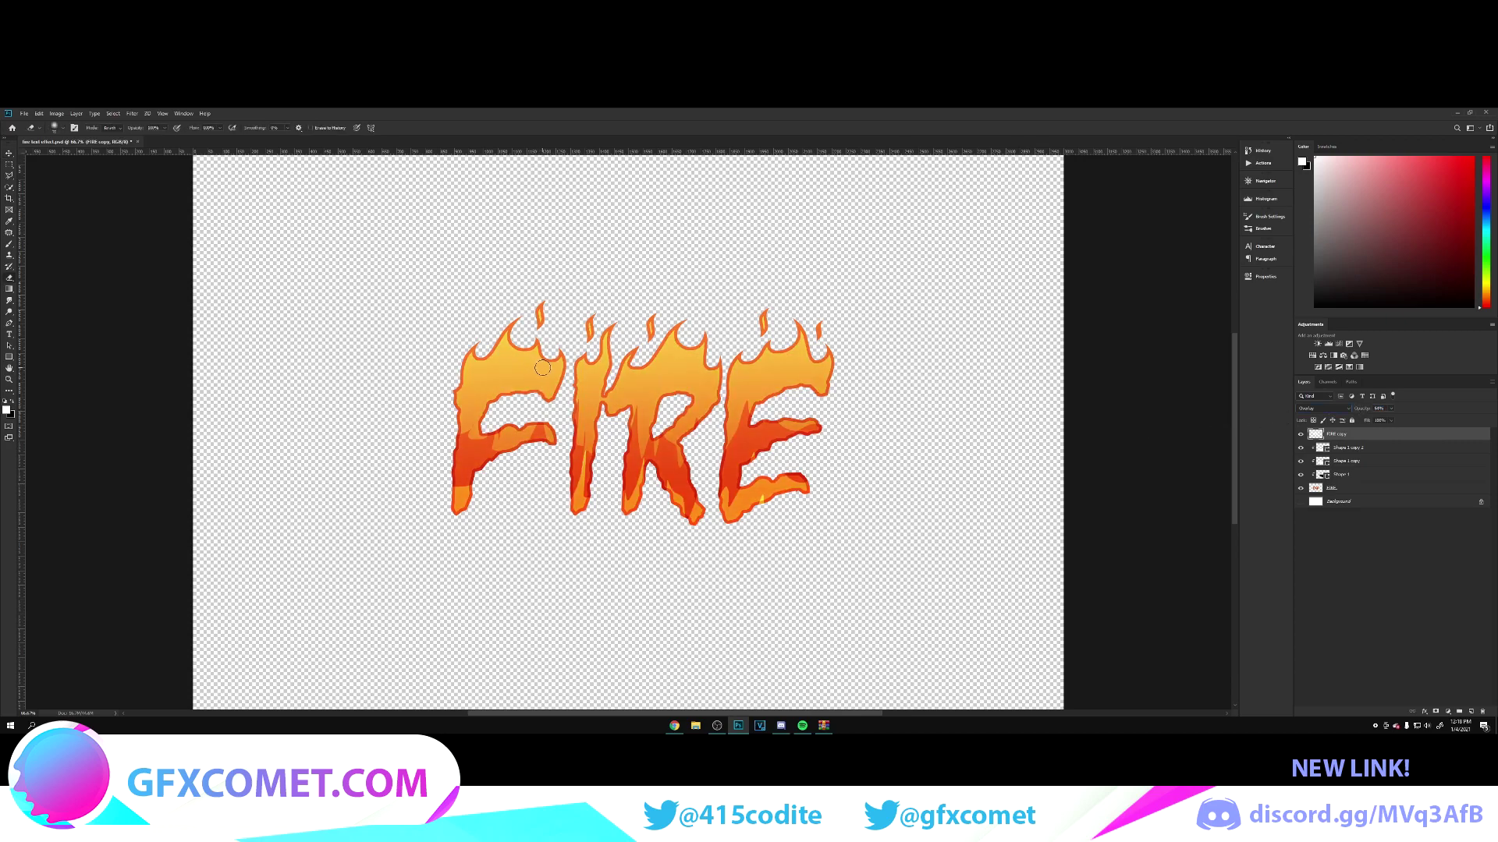
{"action": "key", "text": "bracketright"}
{"action": "left_click_drag", "start_coordinate": [134, 128], "coordinate": [113, 130]}
{"action": "left_click_drag", "start_coordinate": [466, 353], "coordinate": [622, 347]}
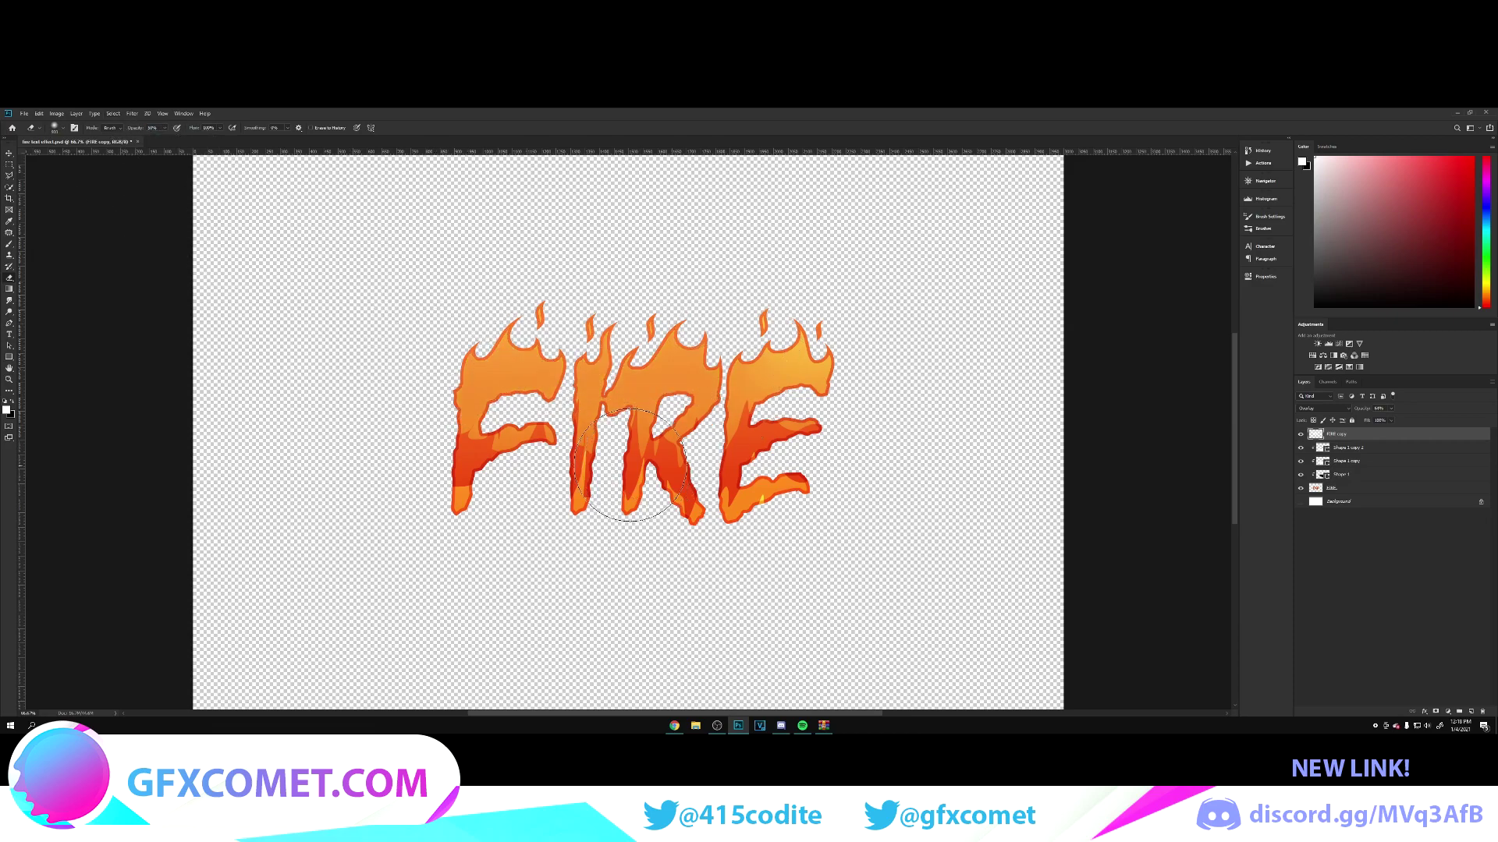
{"action": "left_click_drag", "start_coordinate": [291, 380], "coordinate": [971, 401]}
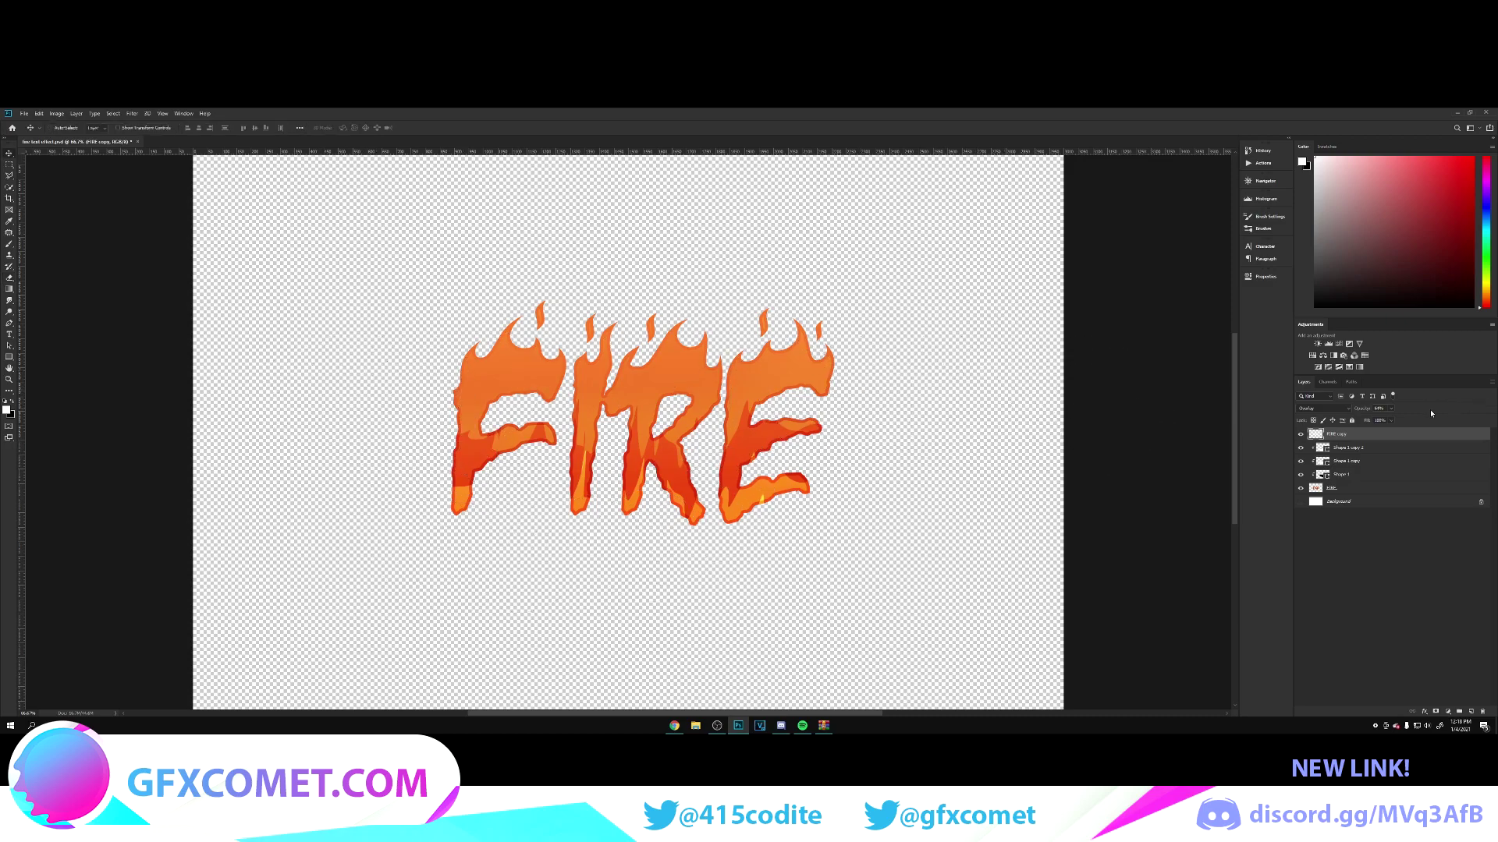
Step: Raise the FIRE copy layer's opacity slightly and save the document
{"action": "left_click_drag", "start_coordinate": [1364, 409], "coordinate": [1377, 411]}
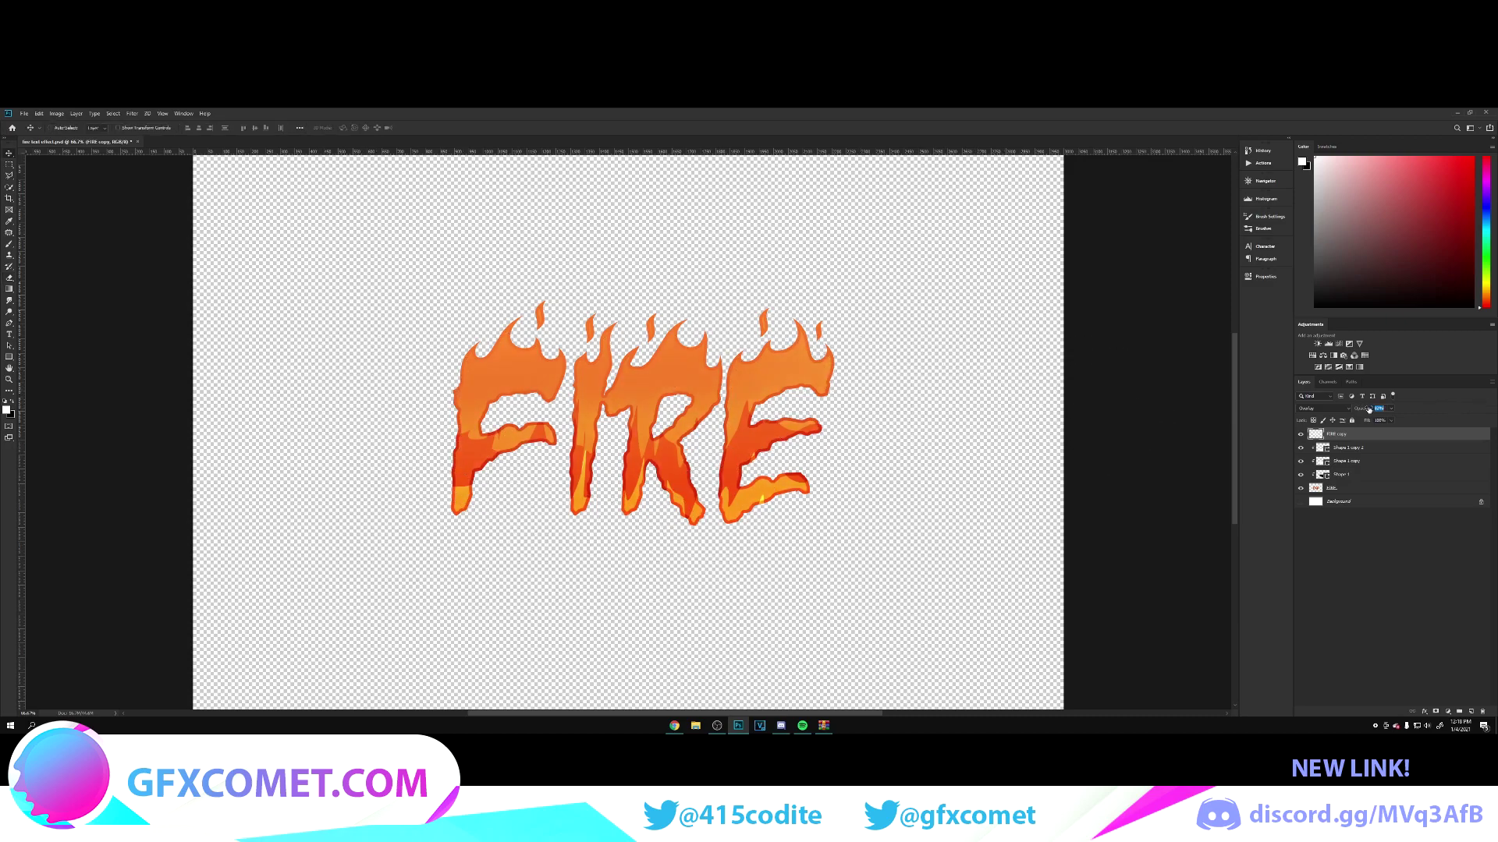
{"action": "key", "text": "ctrl+s"}
Step: Add a new layer directly below the FIRE copy and clip it to the FIRE text
{"action": "key", "text": "ctrl+plus"}
{"action": "key", "text": "ctrl+plus"}
{"action": "scroll", "coordinate": [918, 482], "scroll_direction": "down", "scroll_amount": 1}
{"action": "key", "text": "ctrl+shift+alt+n"}
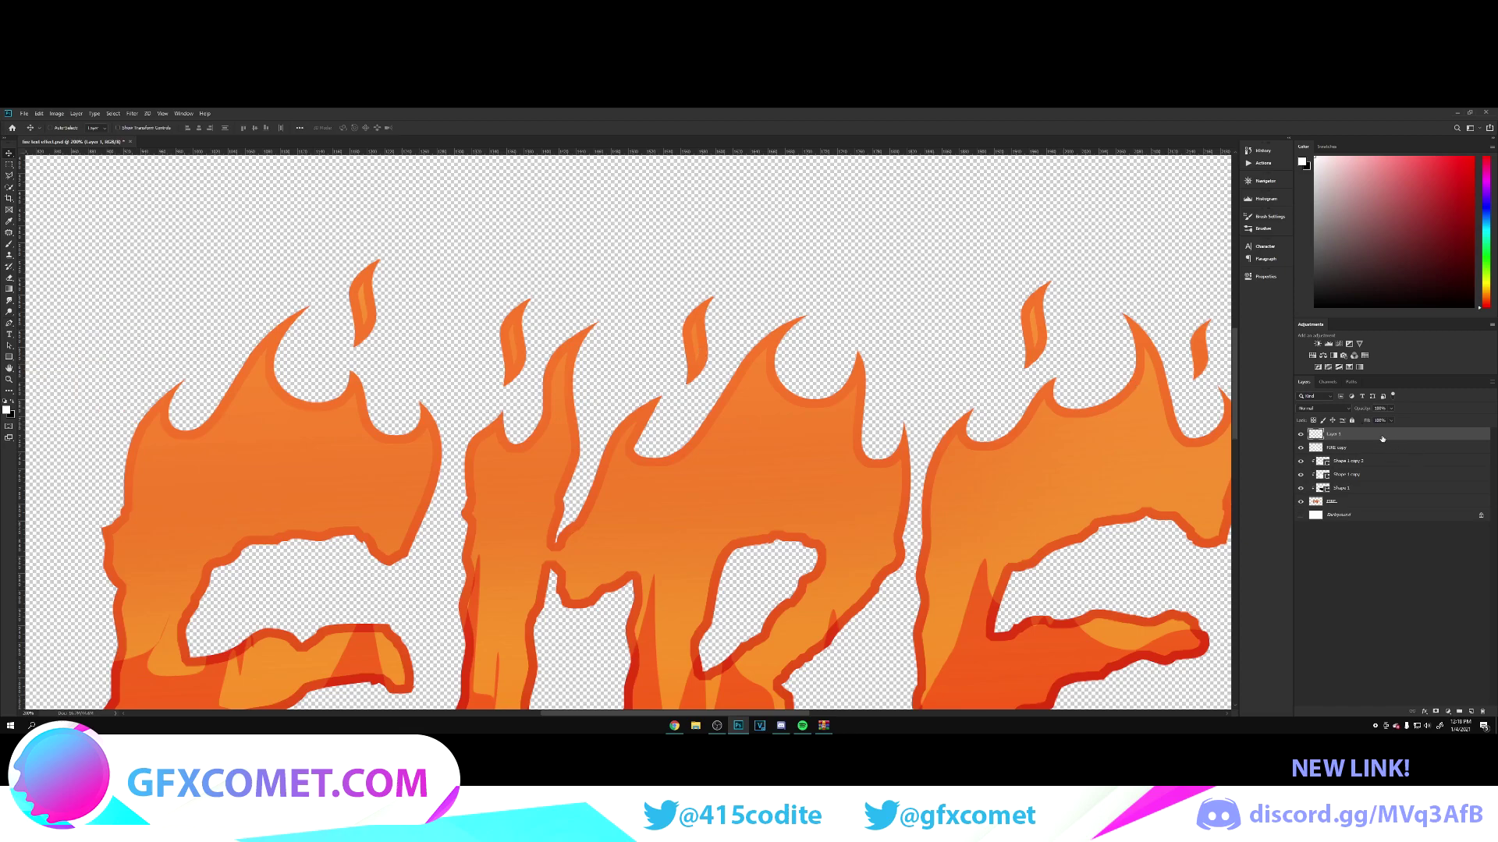
{"action": "left_click_drag", "start_coordinate": [1382, 439], "coordinate": [1308, 457]}
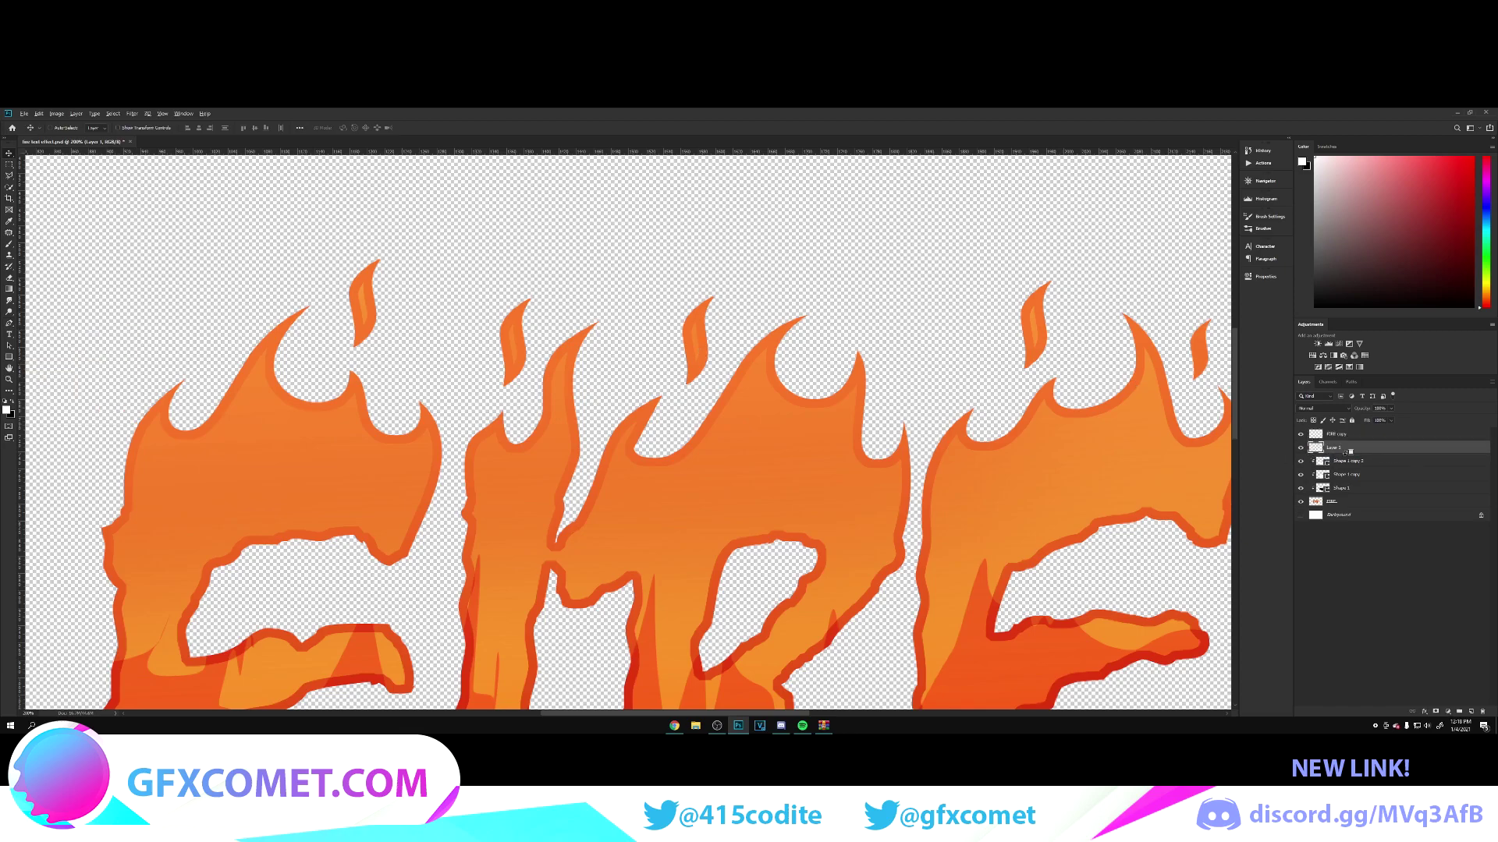
{"action": "left_click", "coordinate": [1345, 452], "text": "alt"}
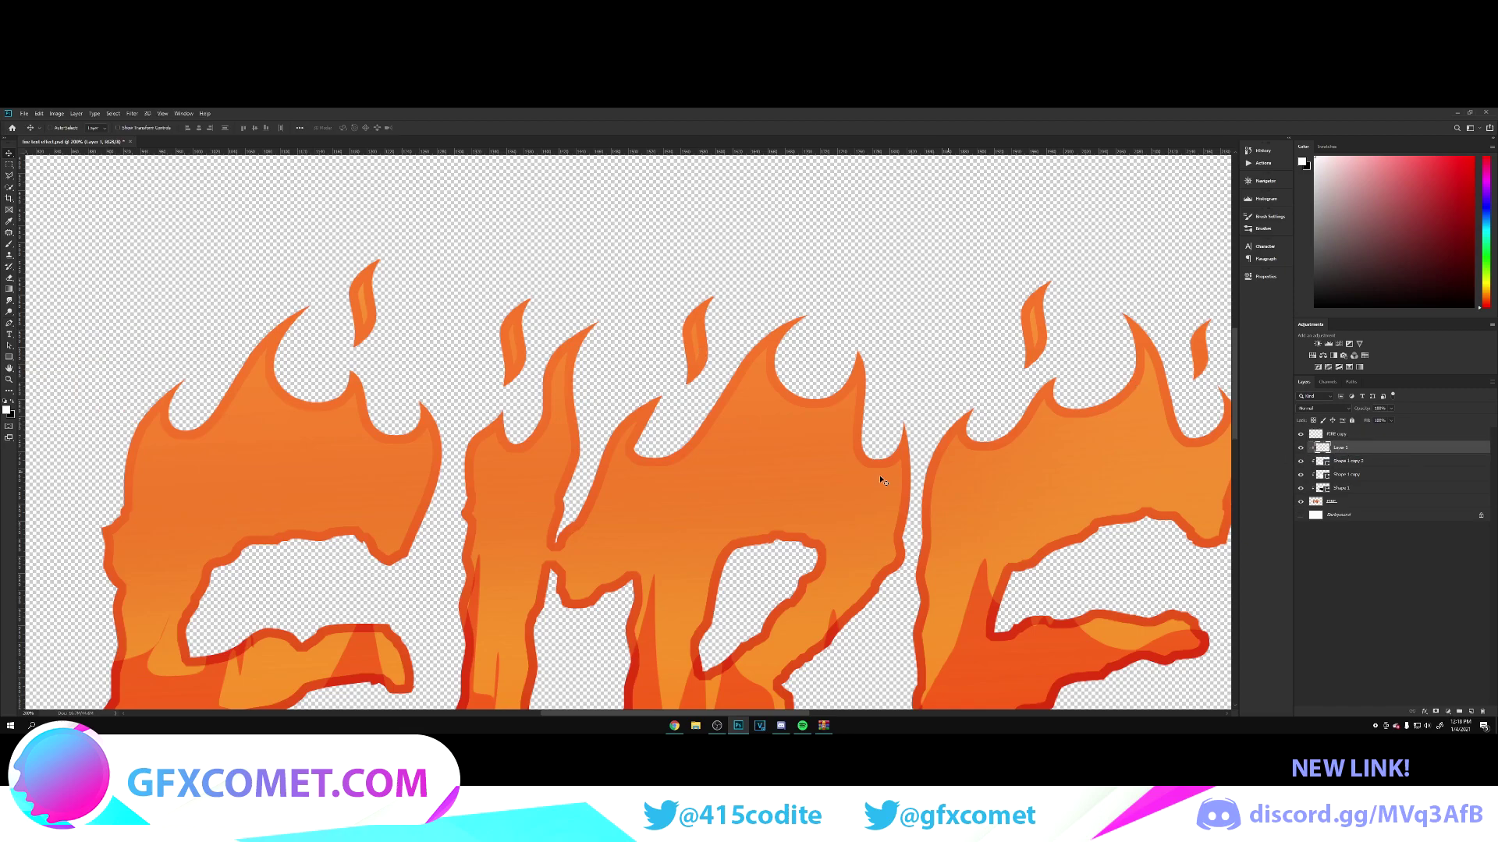
Step: Draw a curved white highlight shape with the Pen tool over the upper-left flames of the F
{"action": "left_click", "coordinate": [13, 324]}
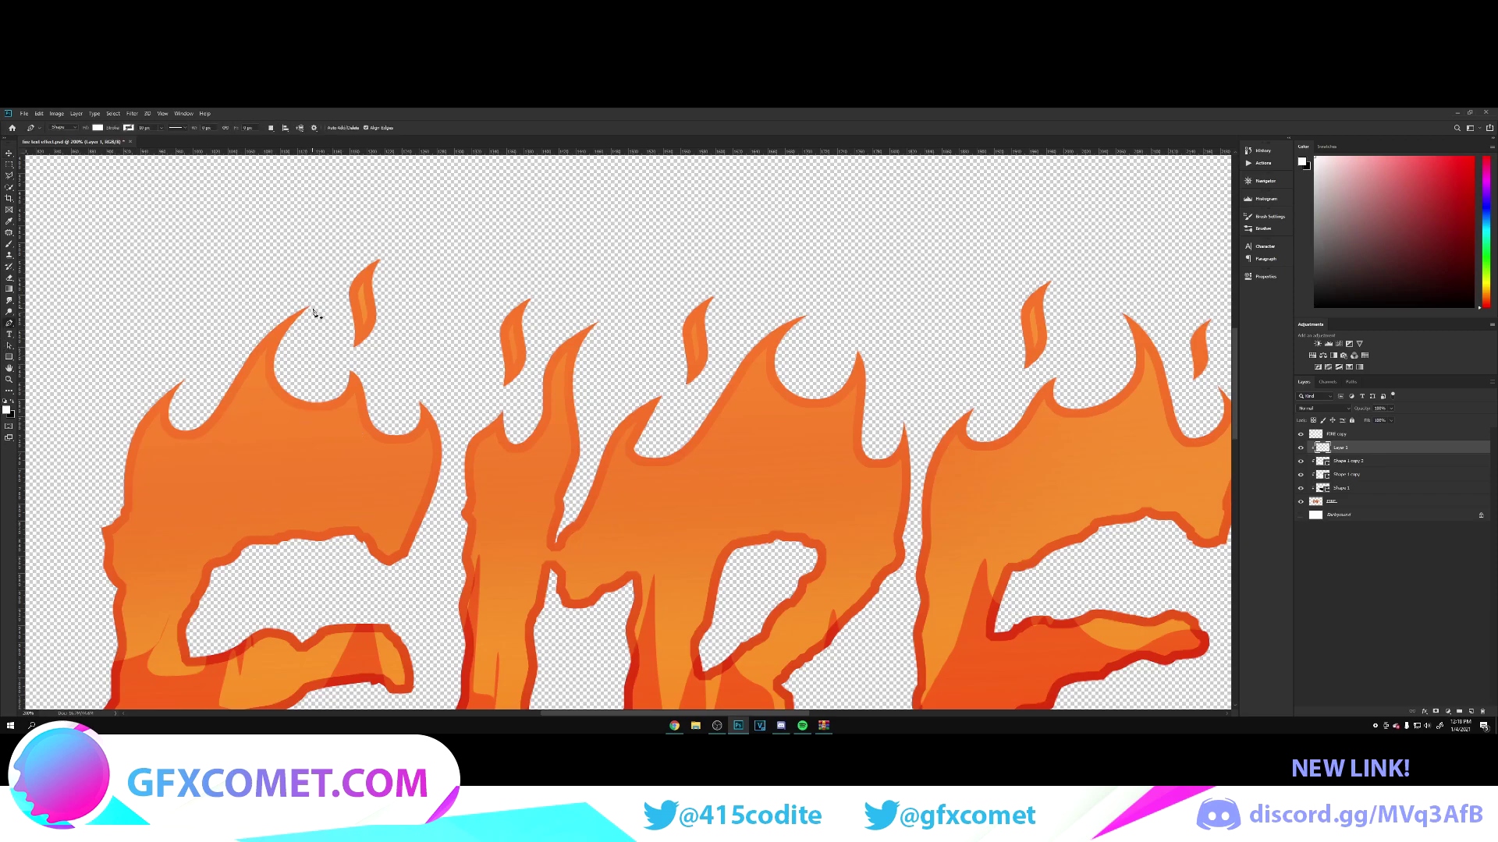
{"action": "left_click_drag", "start_coordinate": [245, 439], "coordinate": [226, 549]}
{"action": "key", "text": "ctrl+minus"}
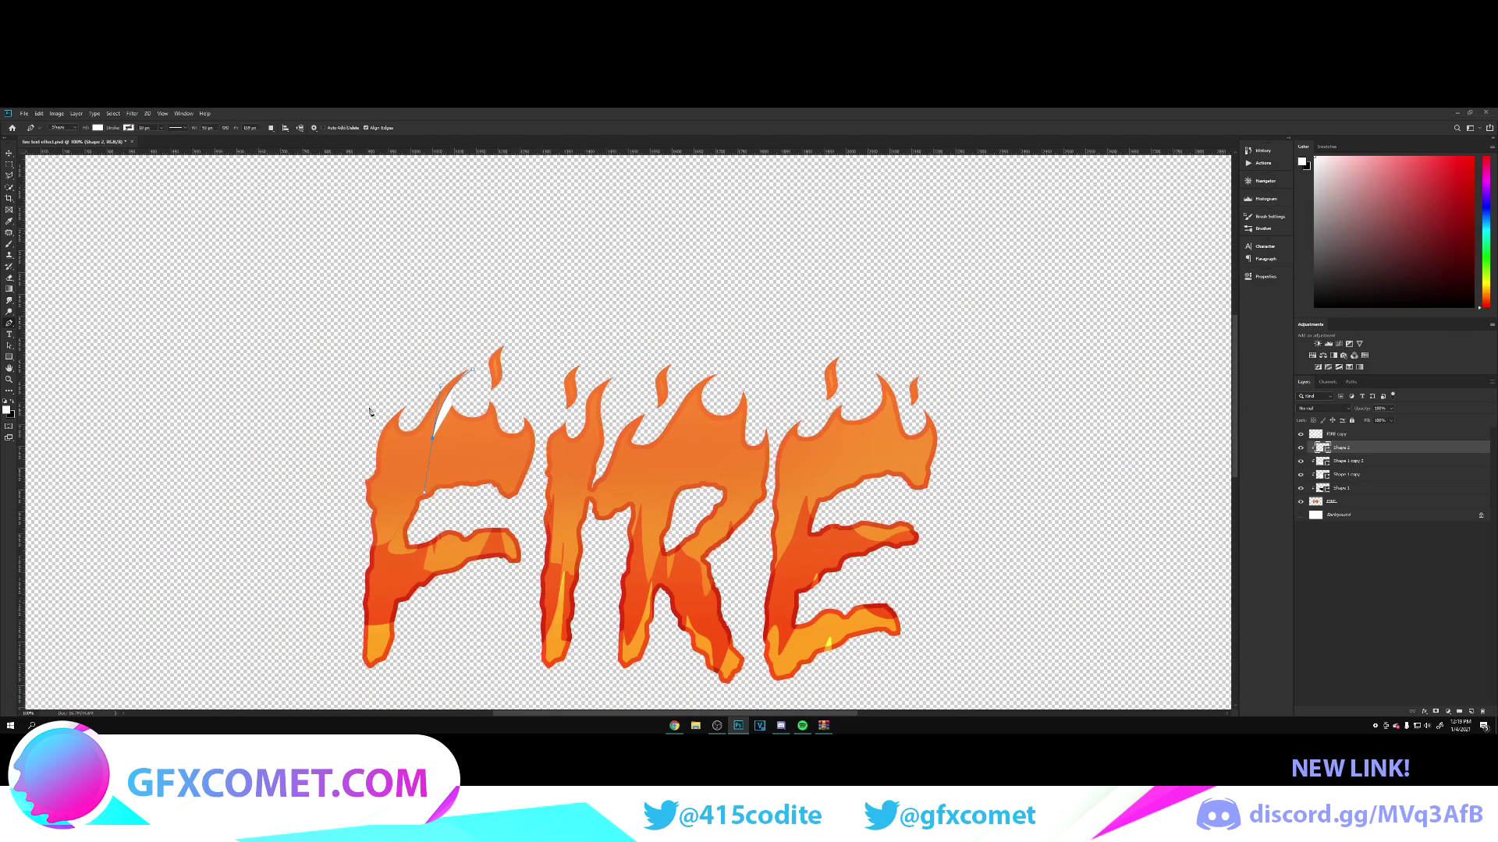
{"action": "left_click_drag", "start_coordinate": [335, 480], "coordinate": [301, 476]}
{"action": "left_click", "coordinate": [241, 447]}
{"action": "left_click", "coordinate": [411, 354]}
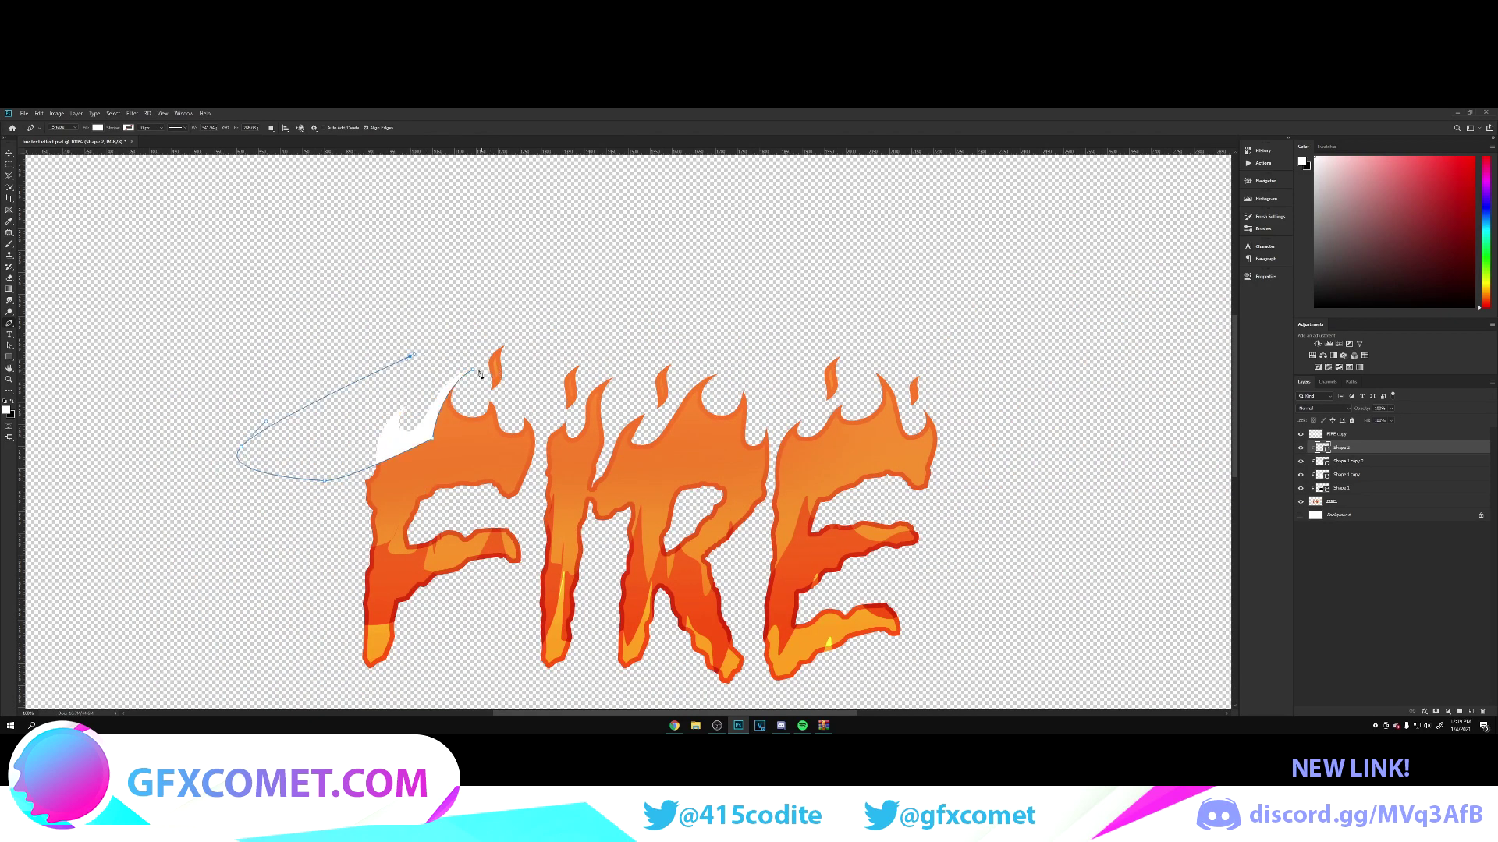
{"action": "left_click", "coordinate": [473, 369]}
{"action": "key", "text": "Return"}
Step: Draw a white shape over the right side of the small detached flame above the F and clip it to the text
{"action": "left_click", "coordinate": [504, 337]}
{"action": "left_click_drag", "start_coordinate": [503, 399], "coordinate": [521, 423]}
{"action": "left_click", "coordinate": [517, 353]}
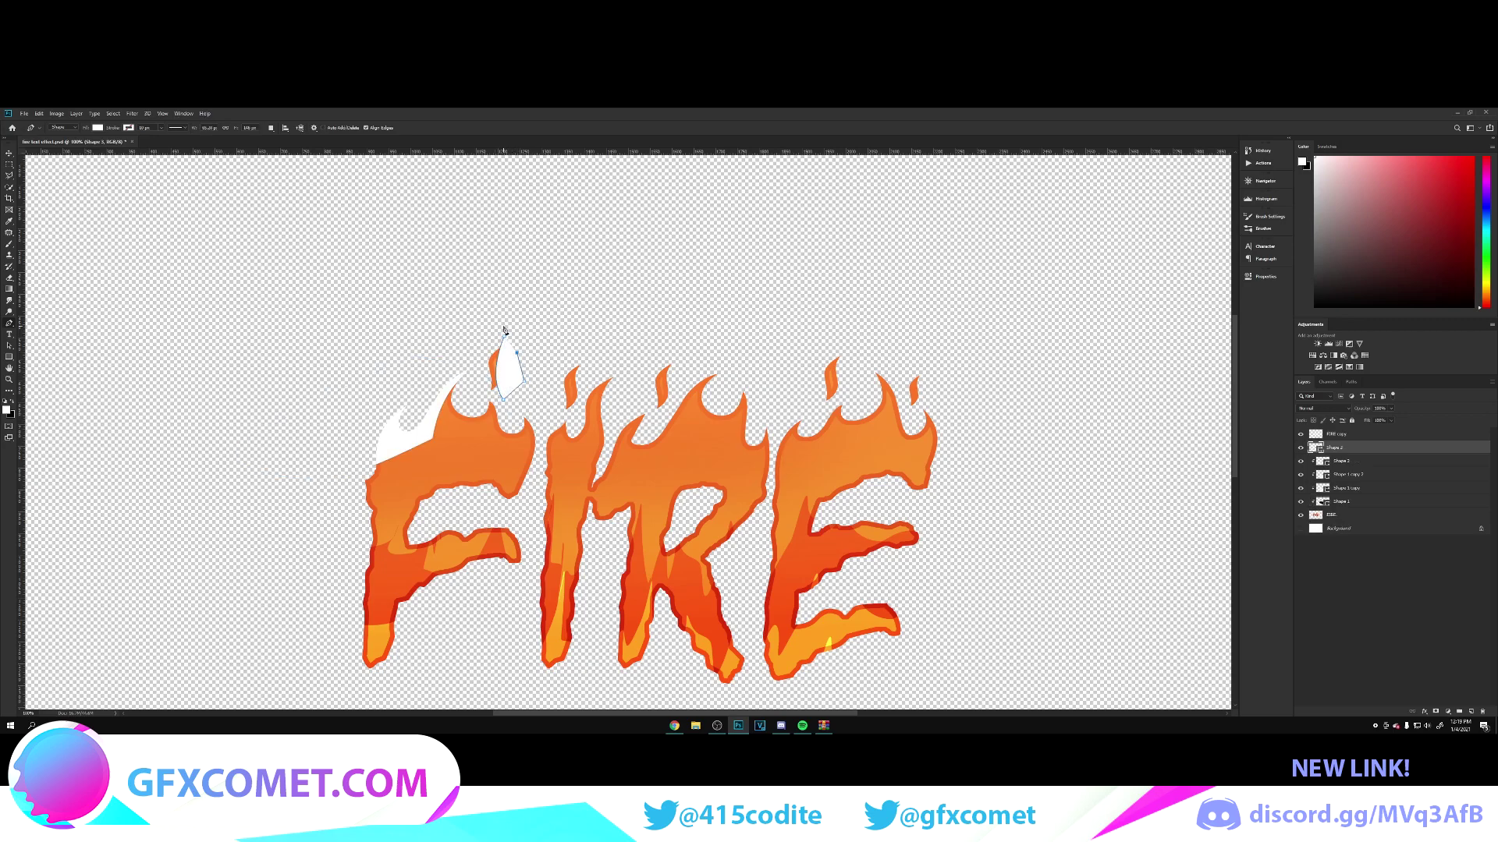
{"action": "left_click", "coordinate": [504, 338]}
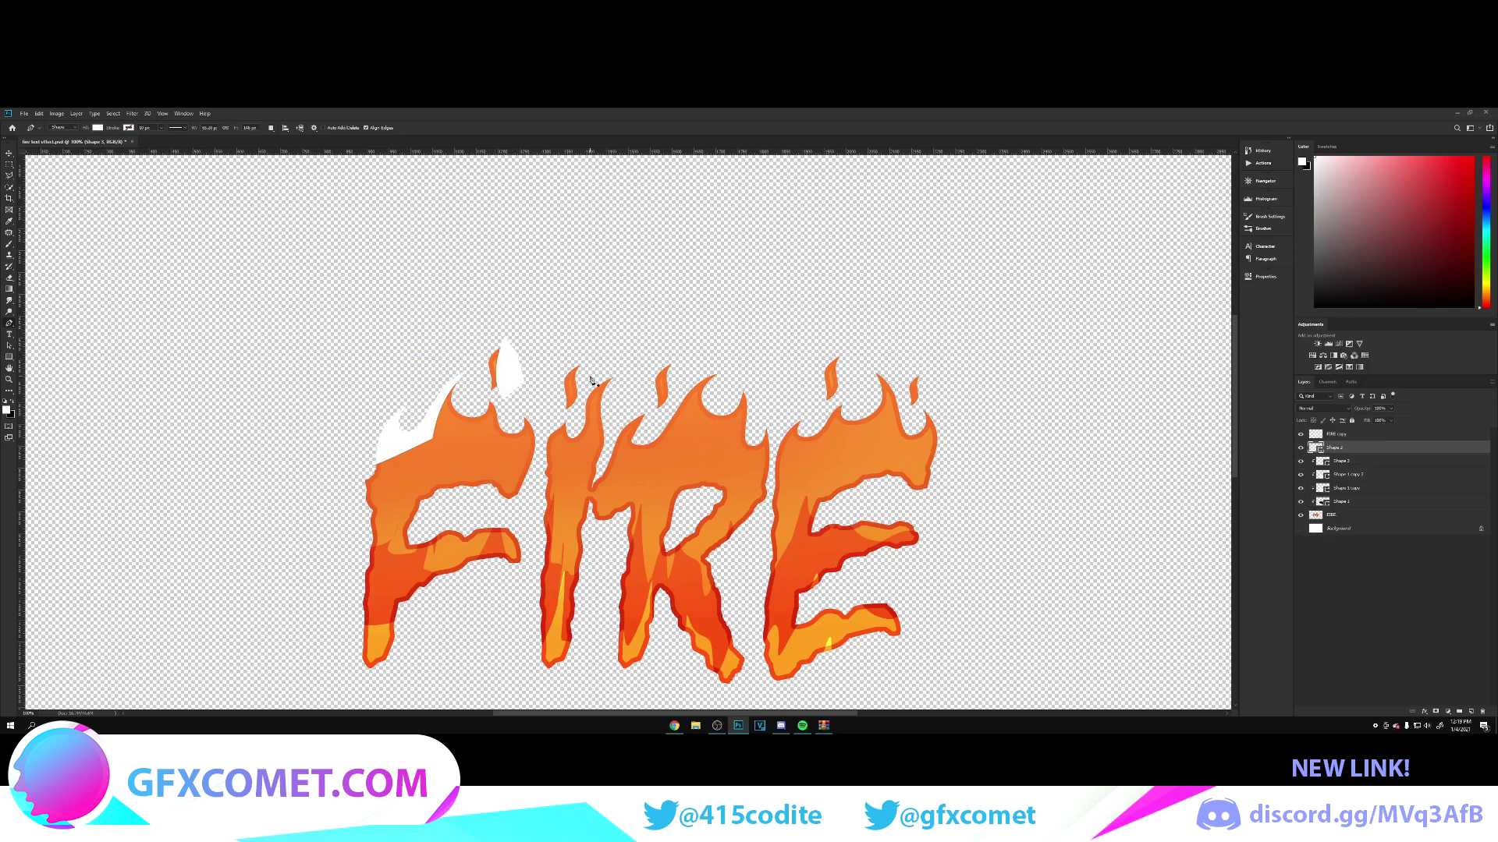
{"action": "left_click", "coordinate": [1358, 453], "text": "alt"}
Step: Add another clipped layer above the F highlight and draw a white shape along the small detached flame above the I
{"action": "left_click", "coordinate": [1359, 466]}
{"action": "key", "text": "ctrl+shift+alt+n"}
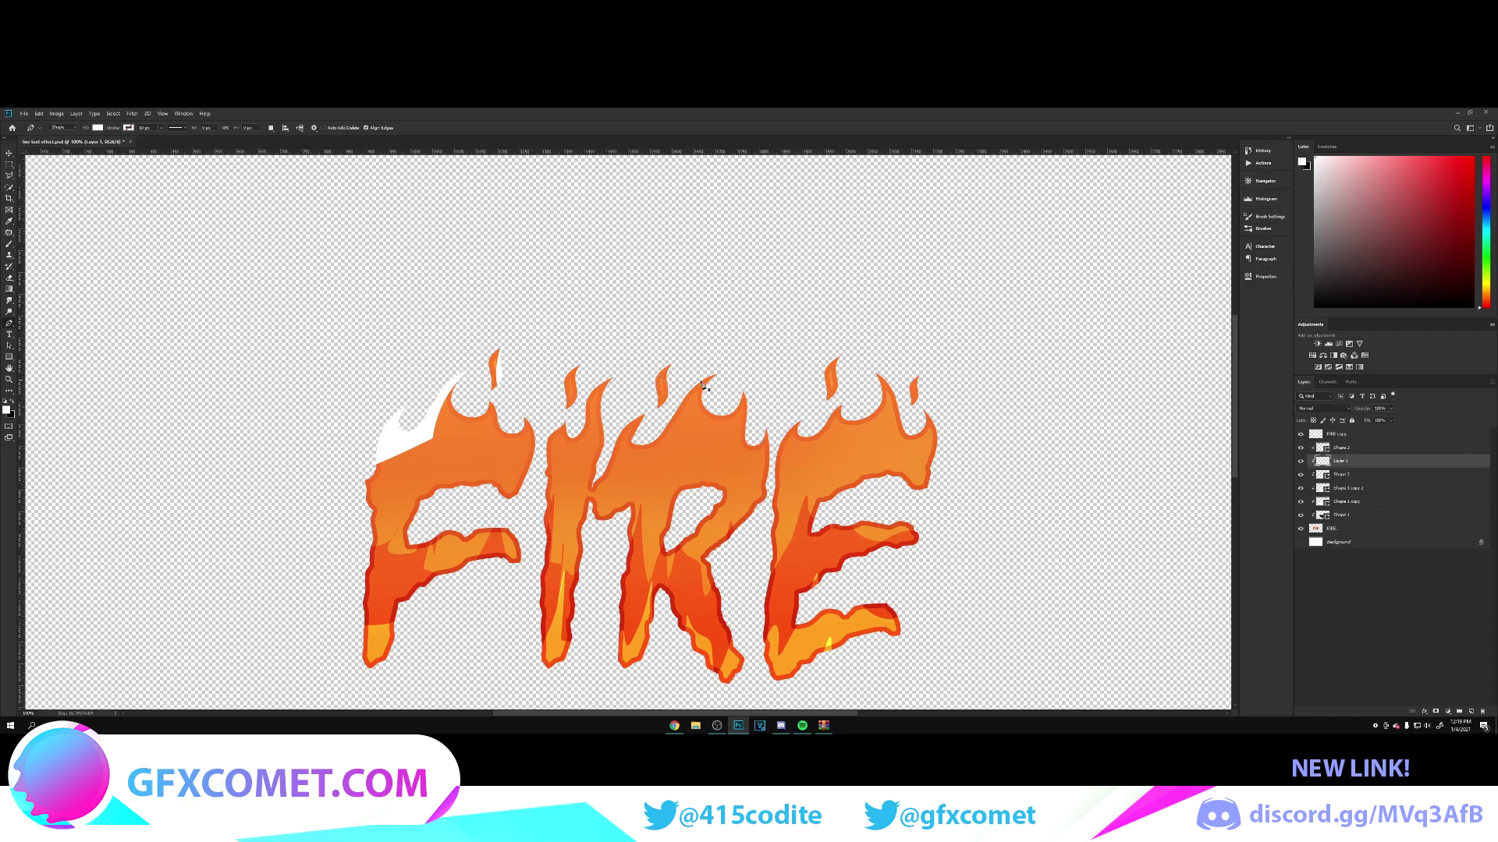
{"action": "left_click", "coordinate": [580, 364]}
{"action": "left_click", "coordinate": [565, 407]}
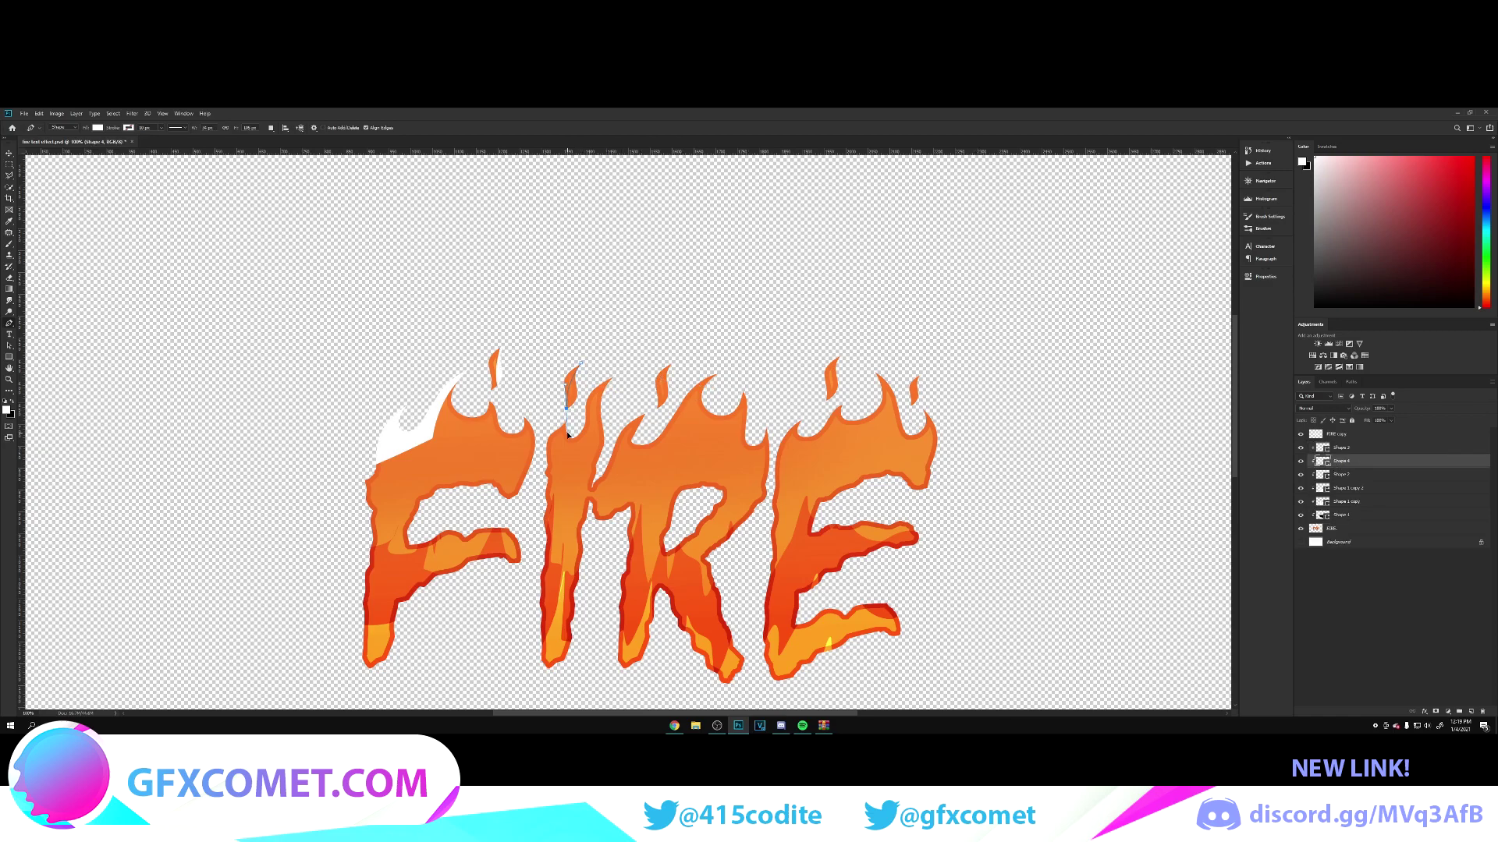
{"action": "left_click", "coordinate": [579, 365]}
Step: Draw a clipped white highlight shape over the left side of the small detached flame above the R
{"action": "left_click", "coordinate": [669, 362]}
{"action": "left_click", "coordinate": [658, 407]}
{"action": "left_click", "coordinate": [622, 375]}
{"action": "left_click", "coordinate": [634, 349]}
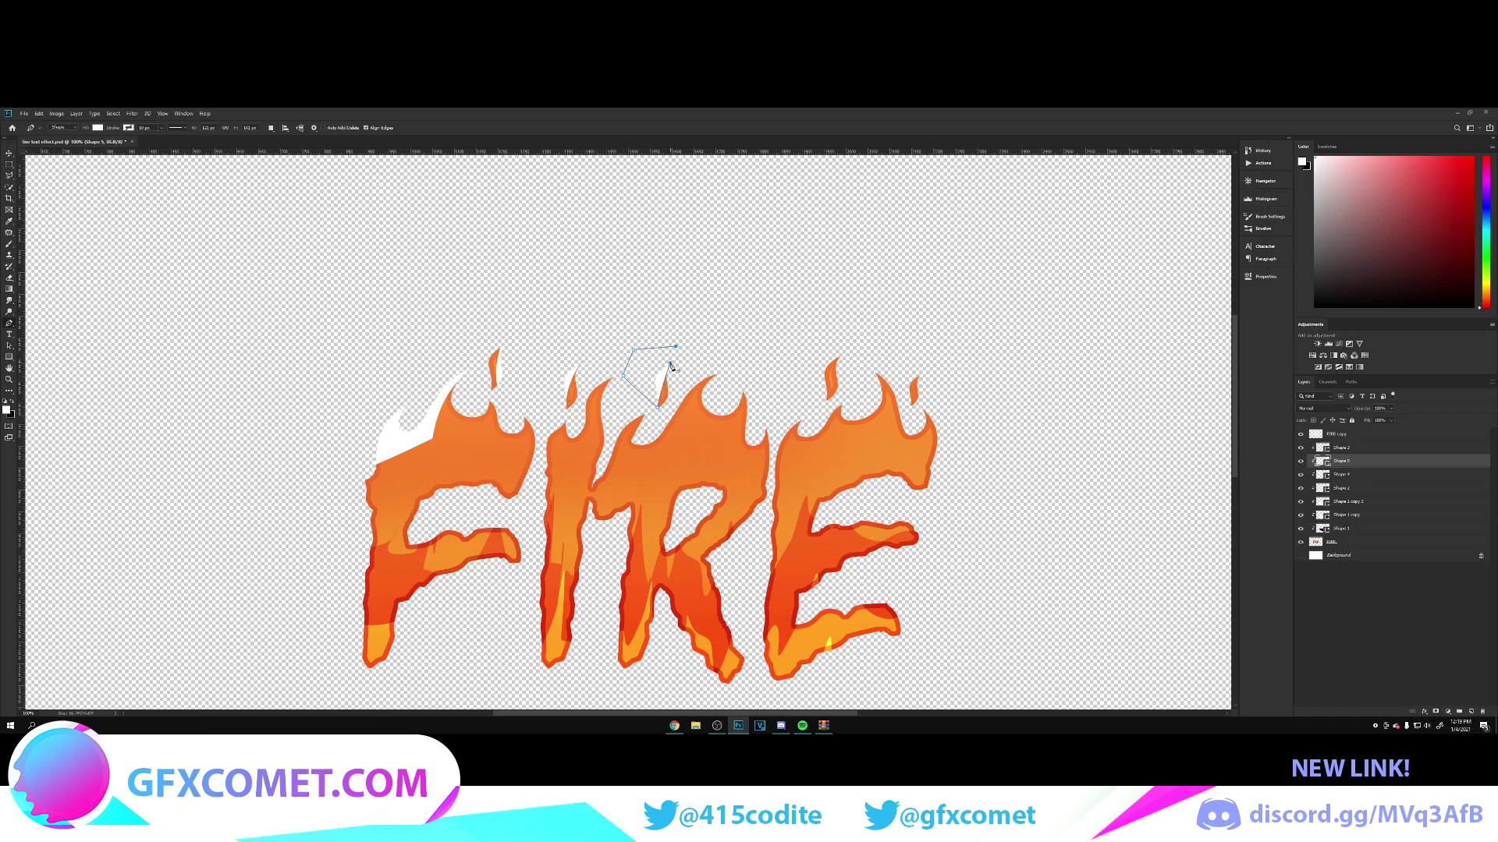
{"action": "left_click", "coordinate": [670, 363]}
Step: Draw a white highlight shape covering the flame tips at the top of the I
{"action": "left_click", "coordinate": [545, 430]}
{"action": "left_click", "coordinate": [575, 454]}
{"action": "left_click", "coordinate": [596, 398]}
{"action": "left_click", "coordinate": [623, 370]}
{"action": "left_click", "coordinate": [617, 357]}
{"action": "left_click", "coordinate": [585, 370]}
{"action": "left_click", "coordinate": [582, 402]}
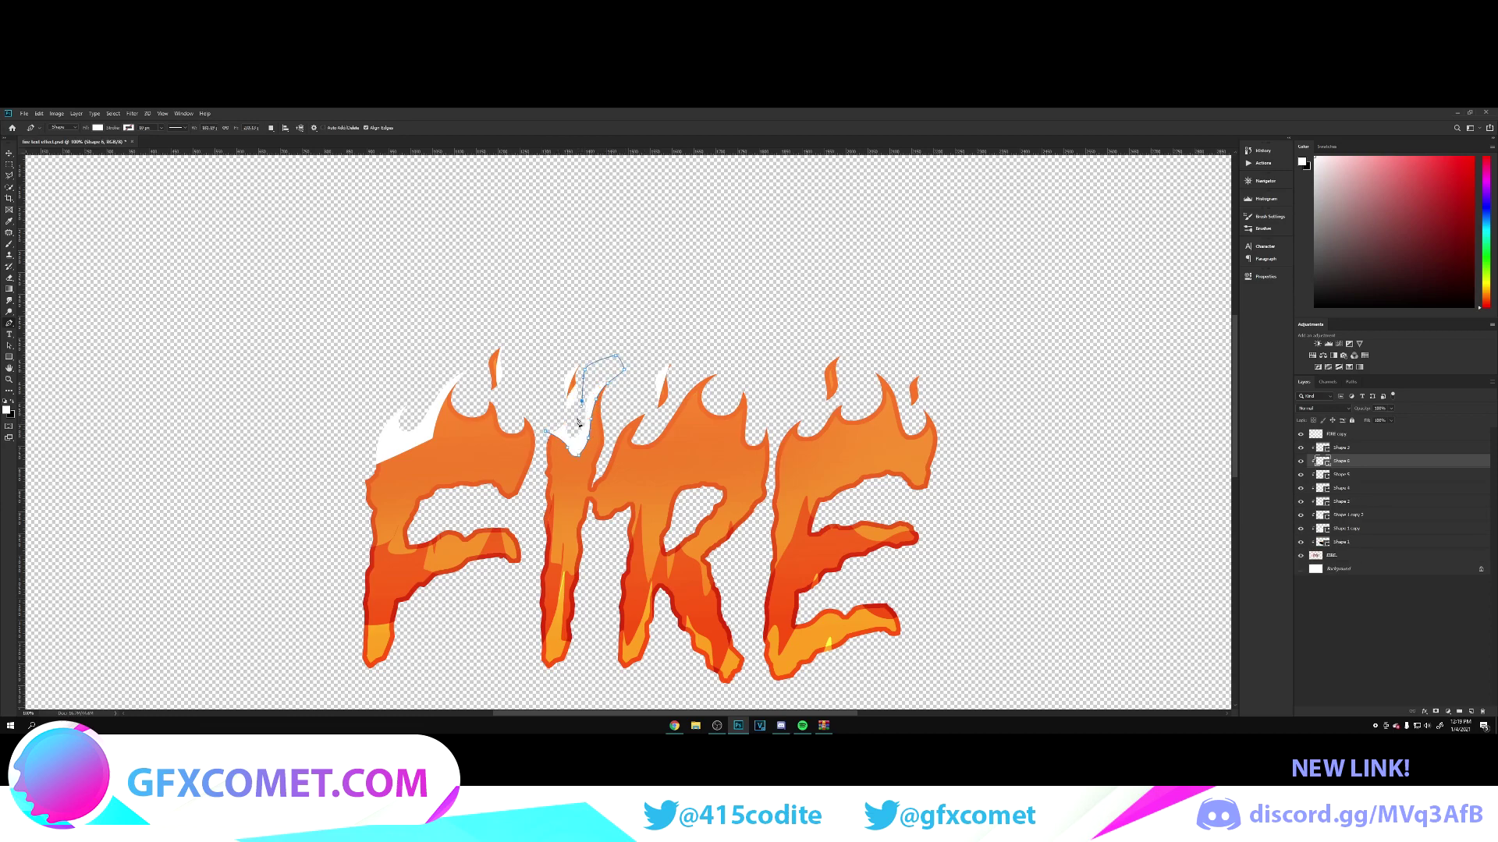
{"action": "left_click", "coordinate": [575, 424]}
{"action": "left_click", "coordinate": [566, 422]}
{"action": "left_click_drag", "start_coordinate": [561, 418], "coordinate": [557, 423]}
{"action": "left_click", "coordinate": [545, 431]}
Step: Draw jagged white highlight shapes over the flame tips along the tops of the R and the E
{"action": "left_click", "coordinate": [609, 453]}
{"action": "left_click", "coordinate": [626, 433]}
{"action": "left_click", "coordinate": [627, 450]}
{"action": "left_click", "coordinate": [640, 464]}
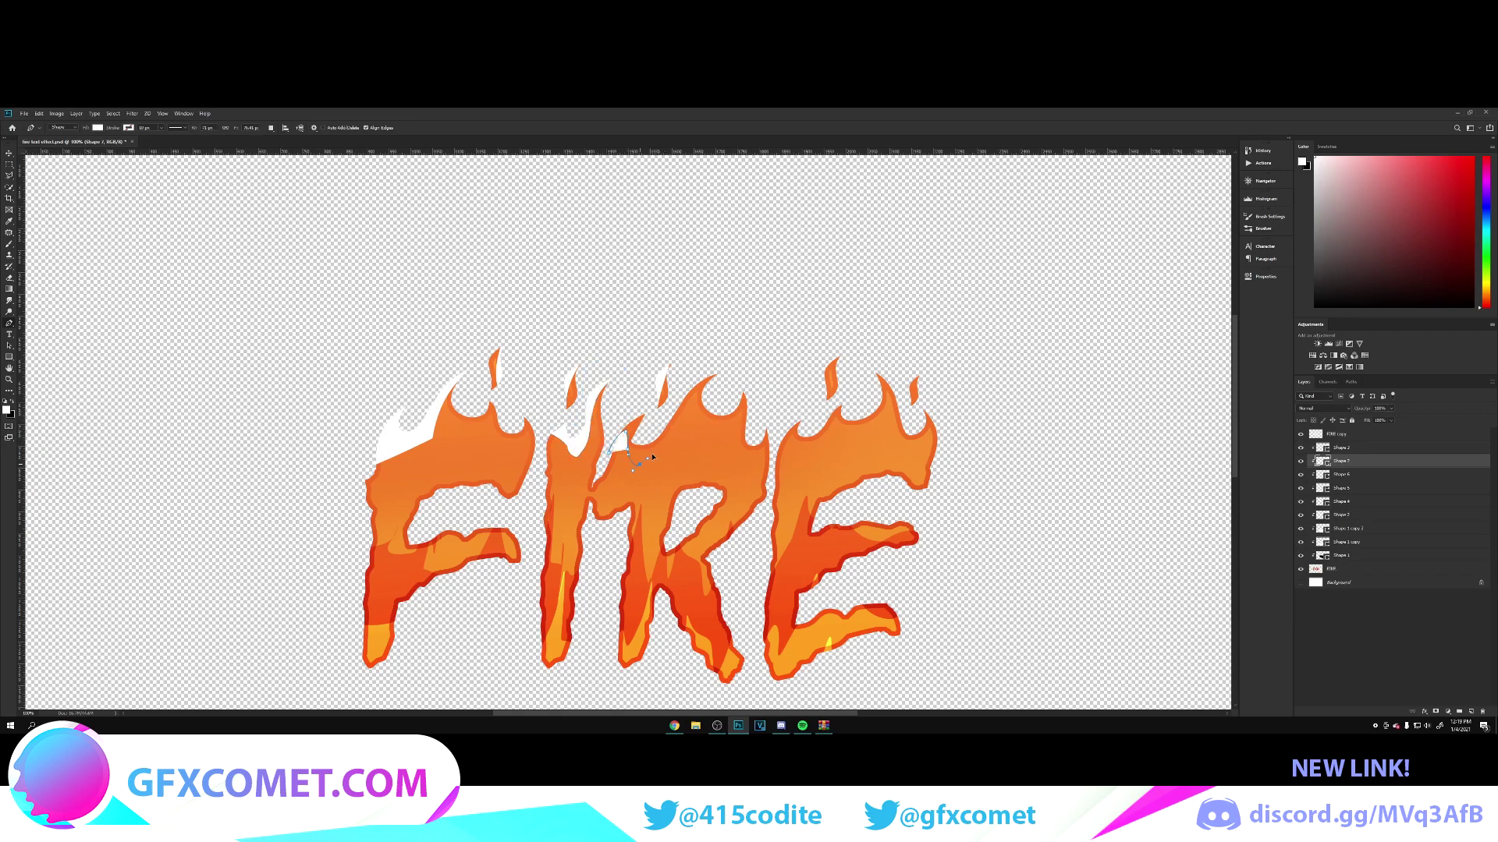
{"action": "left_click", "coordinate": [659, 448]}
{"action": "left_click", "coordinate": [676, 427]}
{"action": "left_click", "coordinate": [688, 406]}
{"action": "left_click_drag", "start_coordinate": [702, 417], "coordinate": [705, 427]}
{"action": "left_click", "coordinate": [713, 433]}
{"action": "left_click", "coordinate": [737, 428]}
{"action": "left_click", "coordinate": [761, 376]}
{"action": "left_click", "coordinate": [727, 355]}
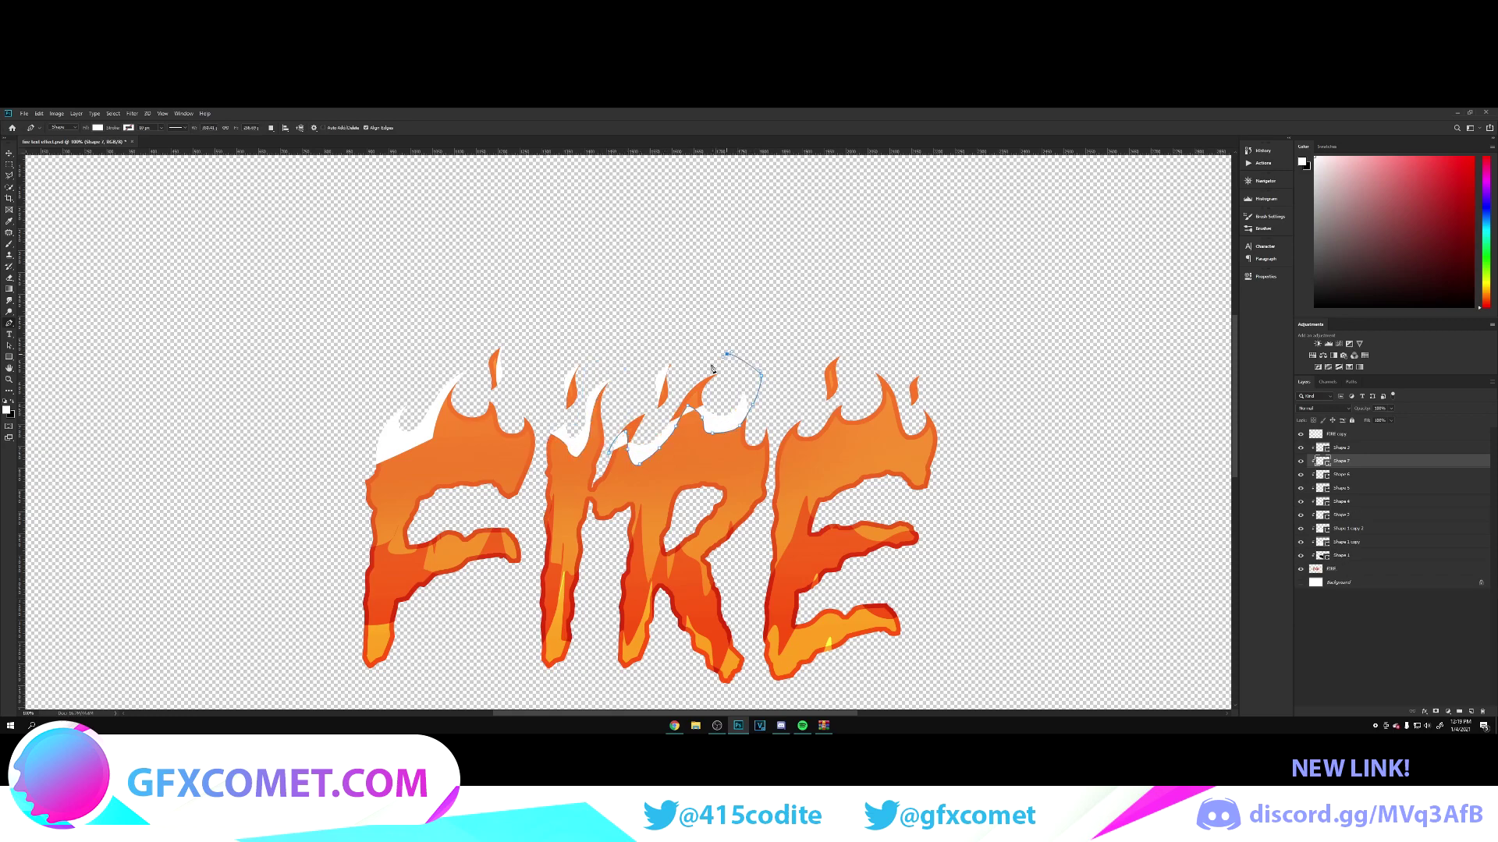
{"action": "left_click", "coordinate": [684, 389]}
{"action": "left_click", "coordinate": [659, 418]}
{"action": "left_click", "coordinate": [646, 428]}
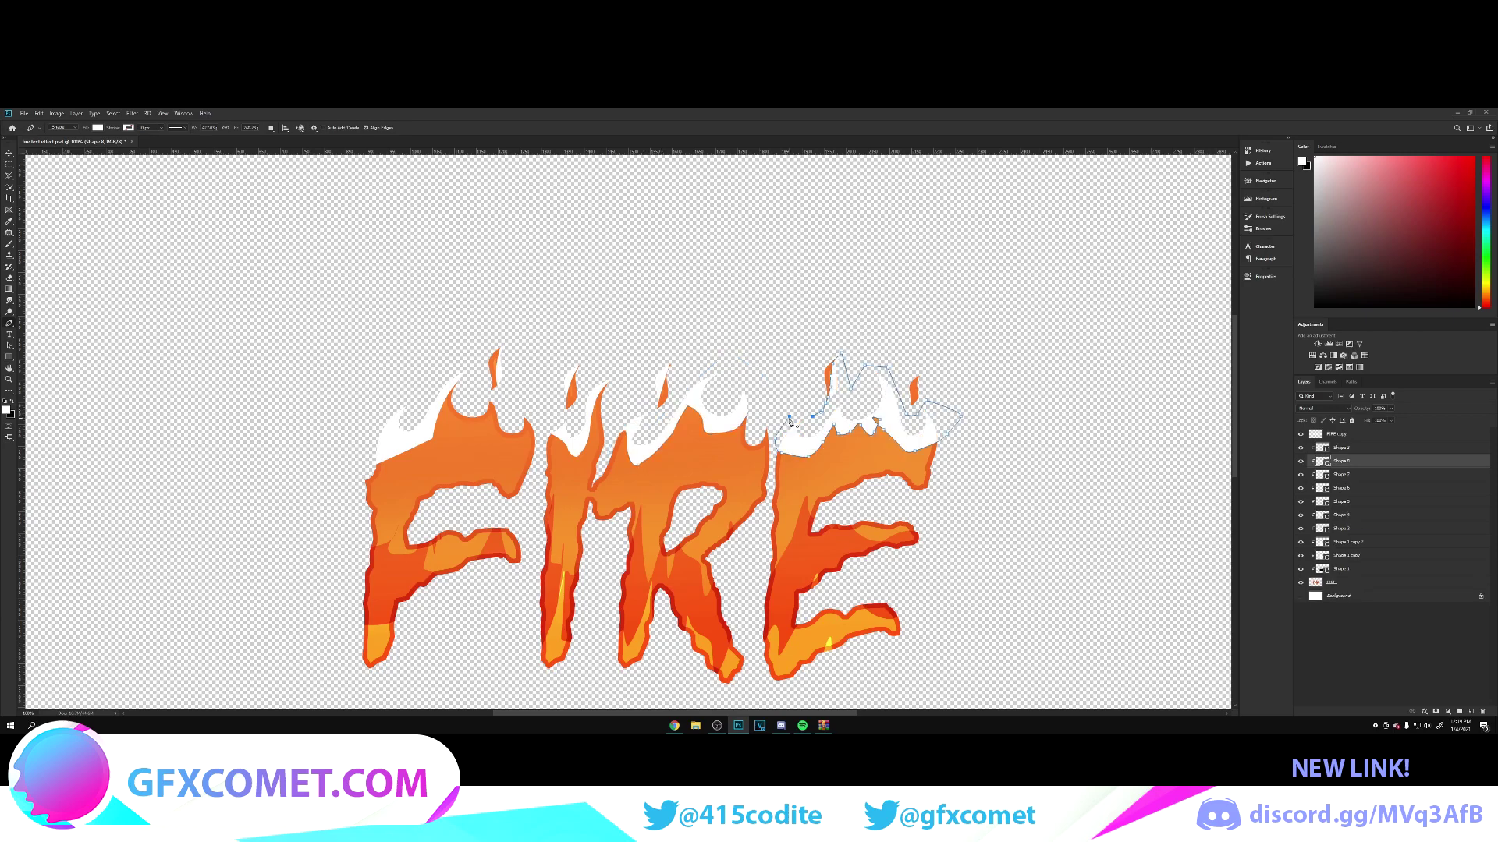
{"action": "key", "text": "v"}
Step: Select all the white highlight shape layers and set their blend mode to Overlay
{"action": "left_click", "coordinate": [1323, 408]}
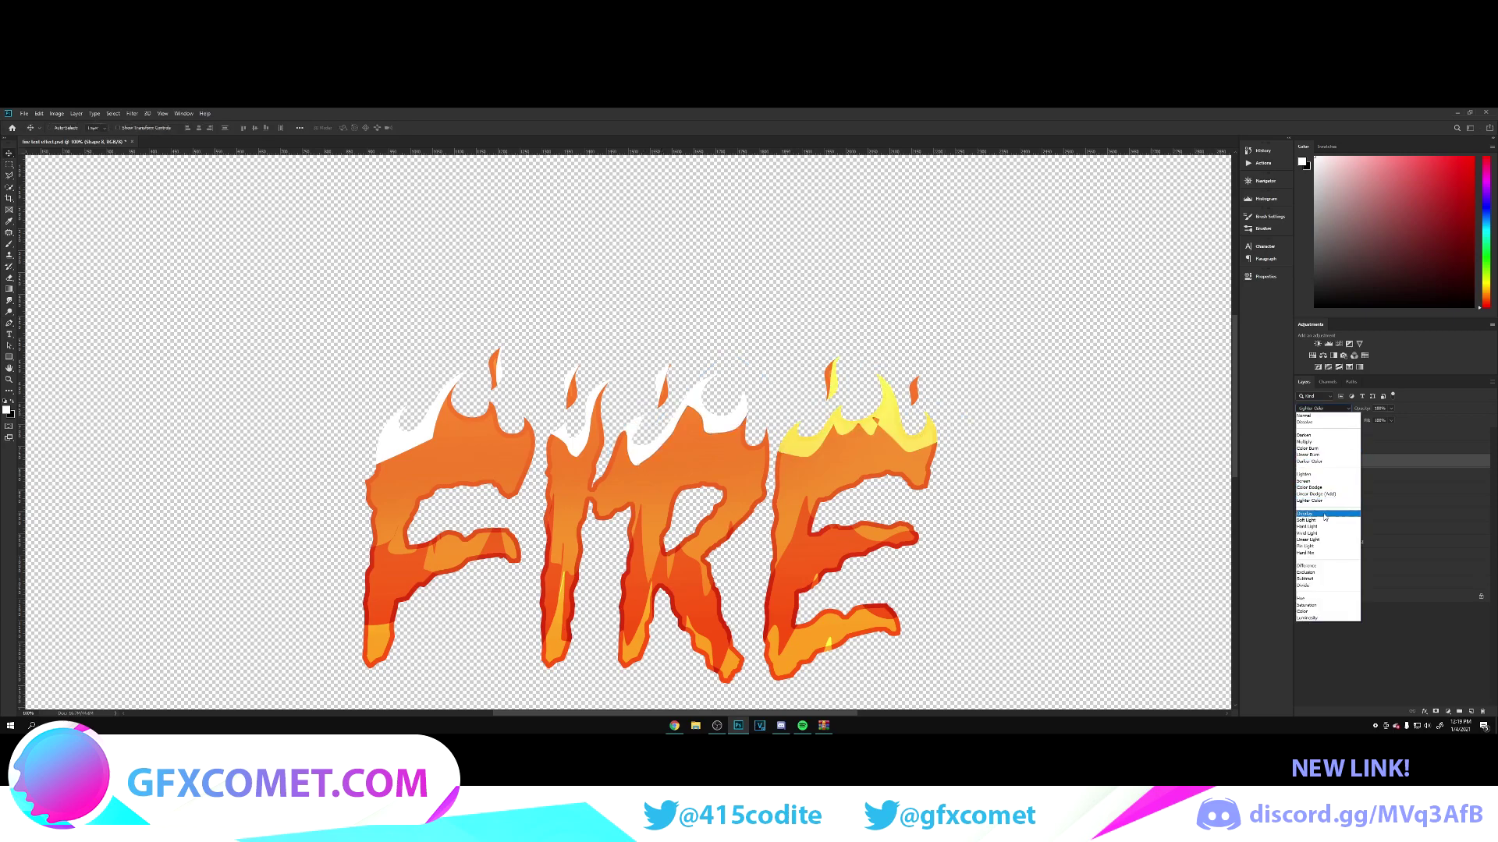
{"action": "left_click", "coordinate": [1212, 516]}
{"action": "left_click", "coordinate": [1365, 450]}
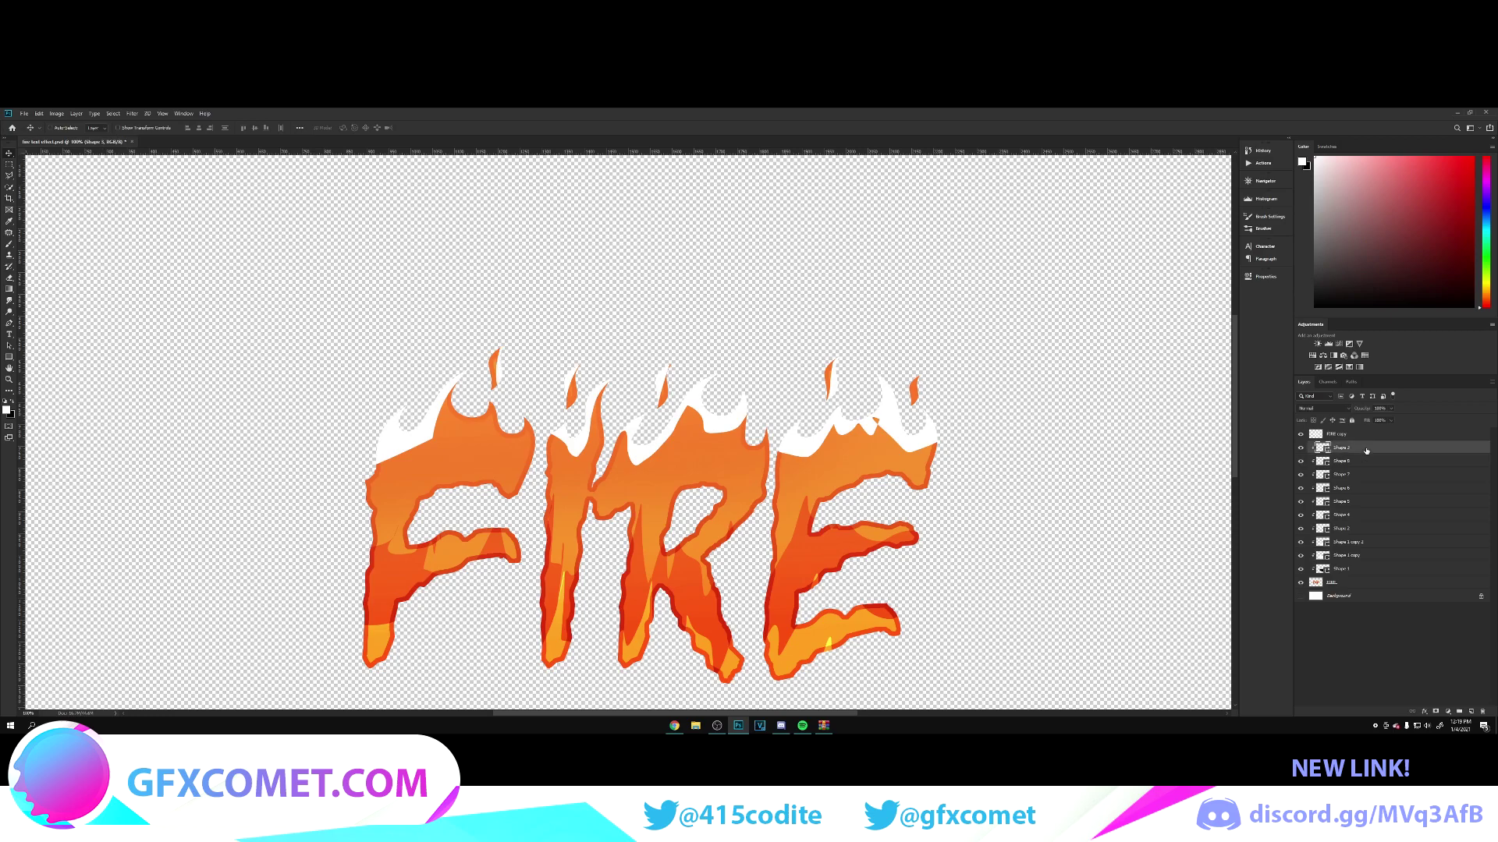
{"action": "left_click", "coordinate": [1342, 528], "text": "shift"}
{"action": "left_click", "coordinate": [1322, 408]}
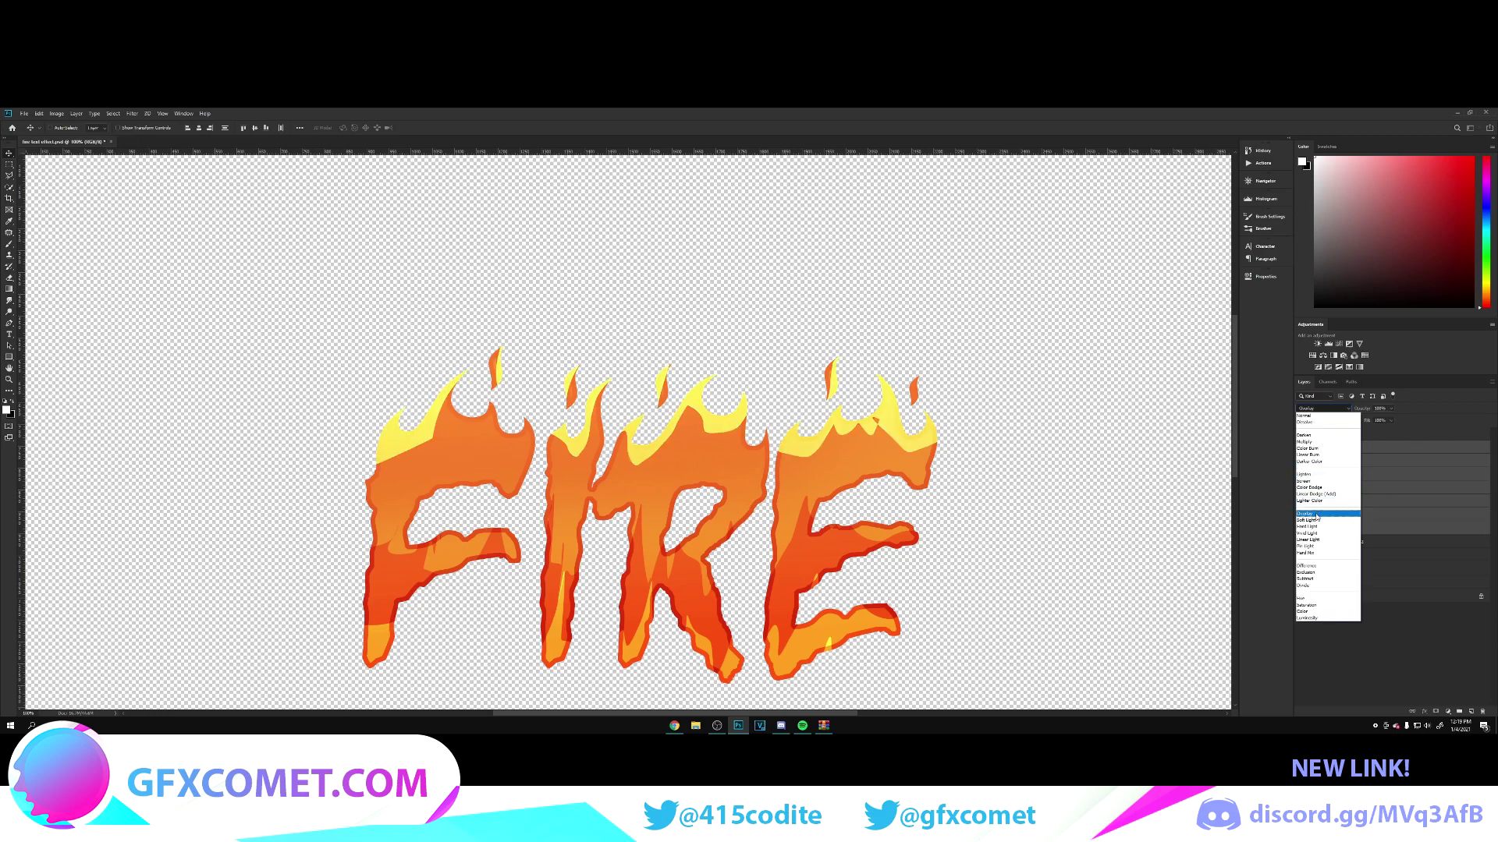
{"action": "left_click", "coordinate": [1318, 515]}
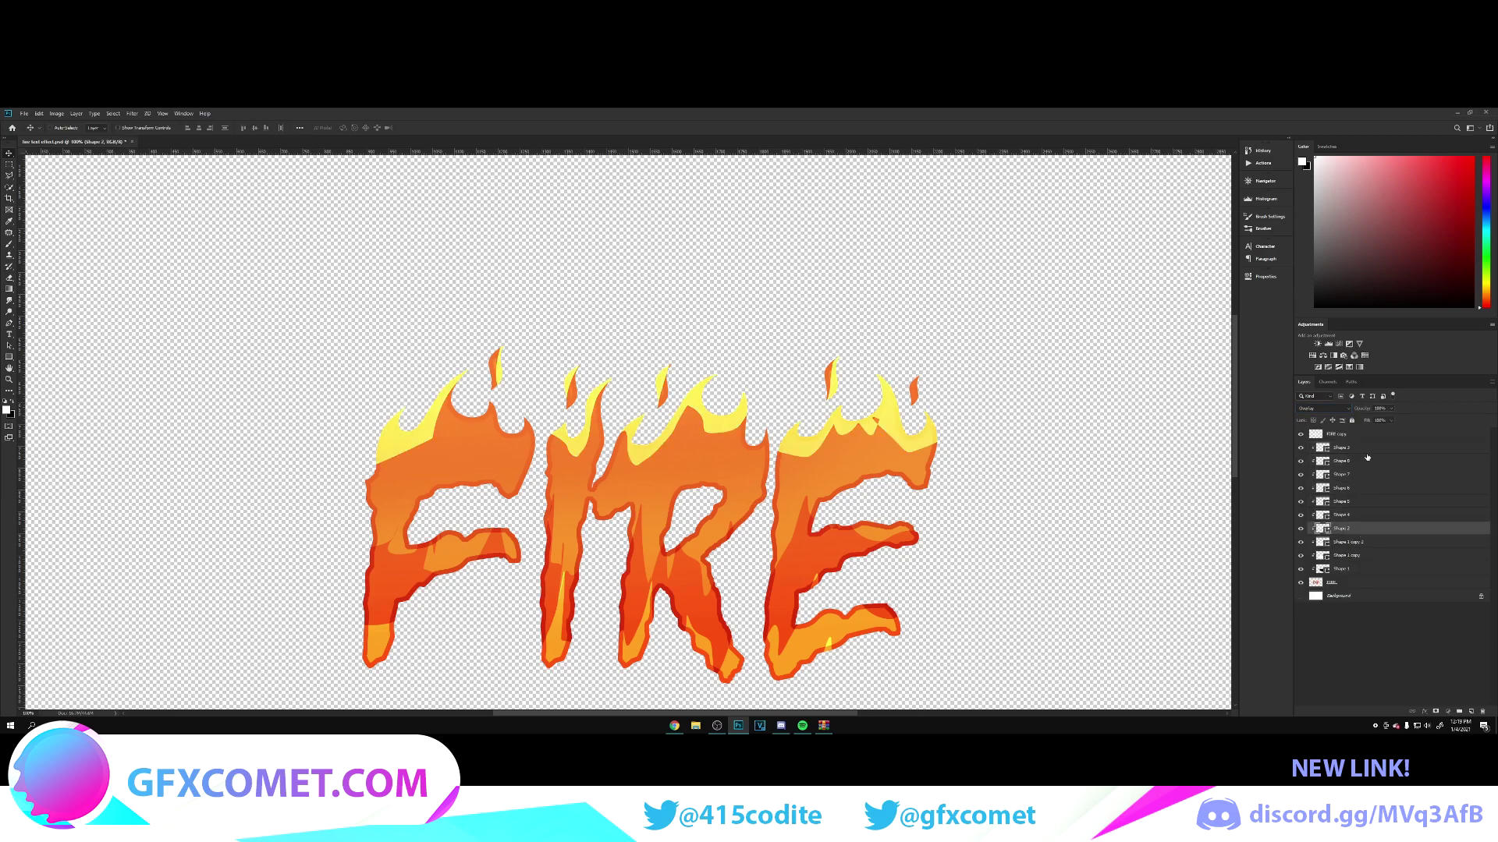
Step: Merge the white highlight shapes into one clipped layer and strongly lower its opacity
{"action": "key", "text": "ctrl+e"}
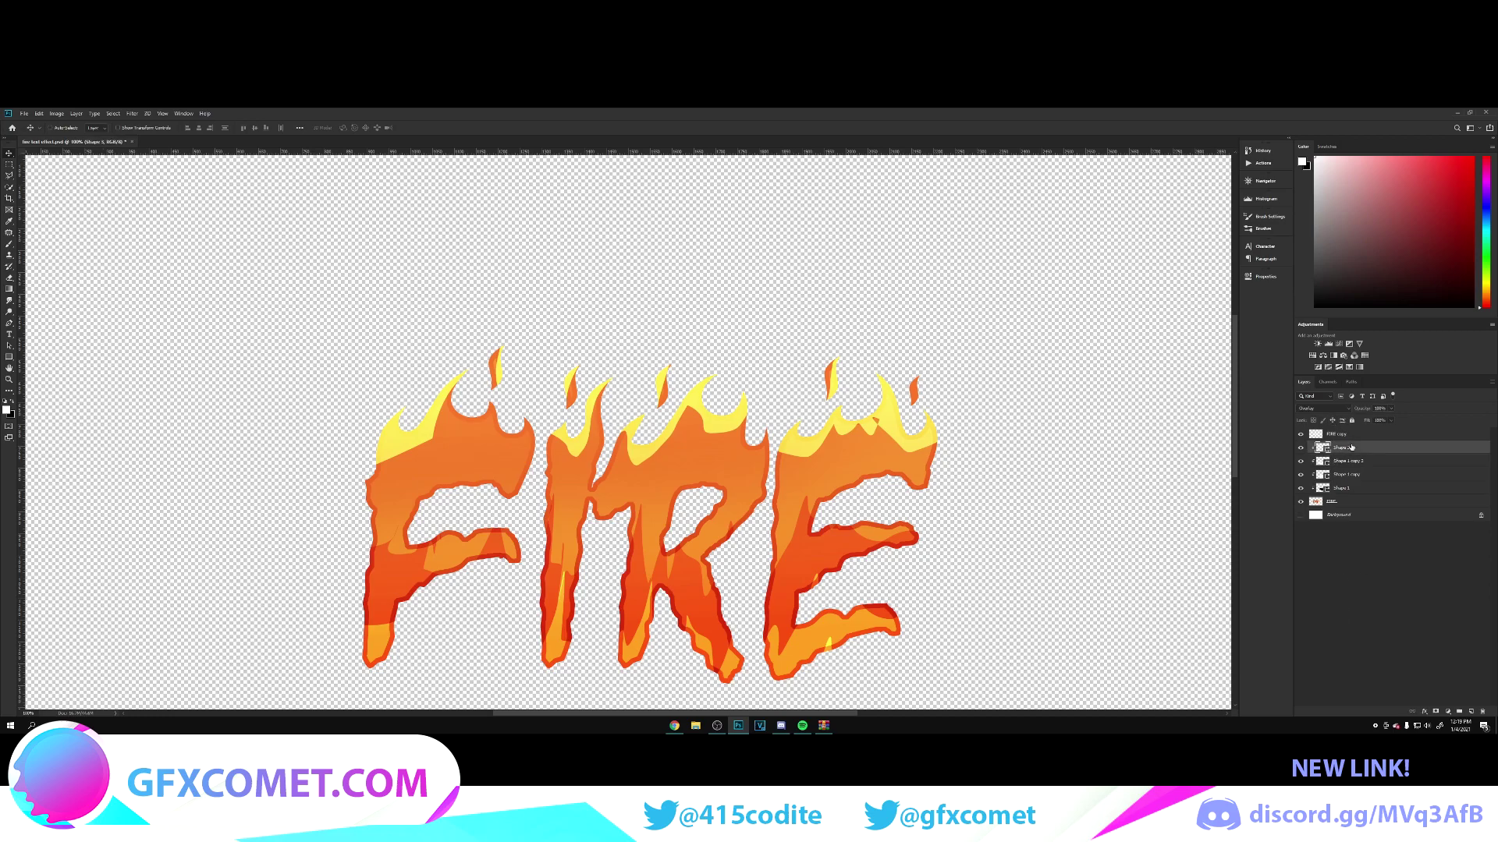
{"action": "left_click_drag", "start_coordinate": [1358, 416], "coordinate": [1196, 421]}
{"action": "key", "text": "e"}
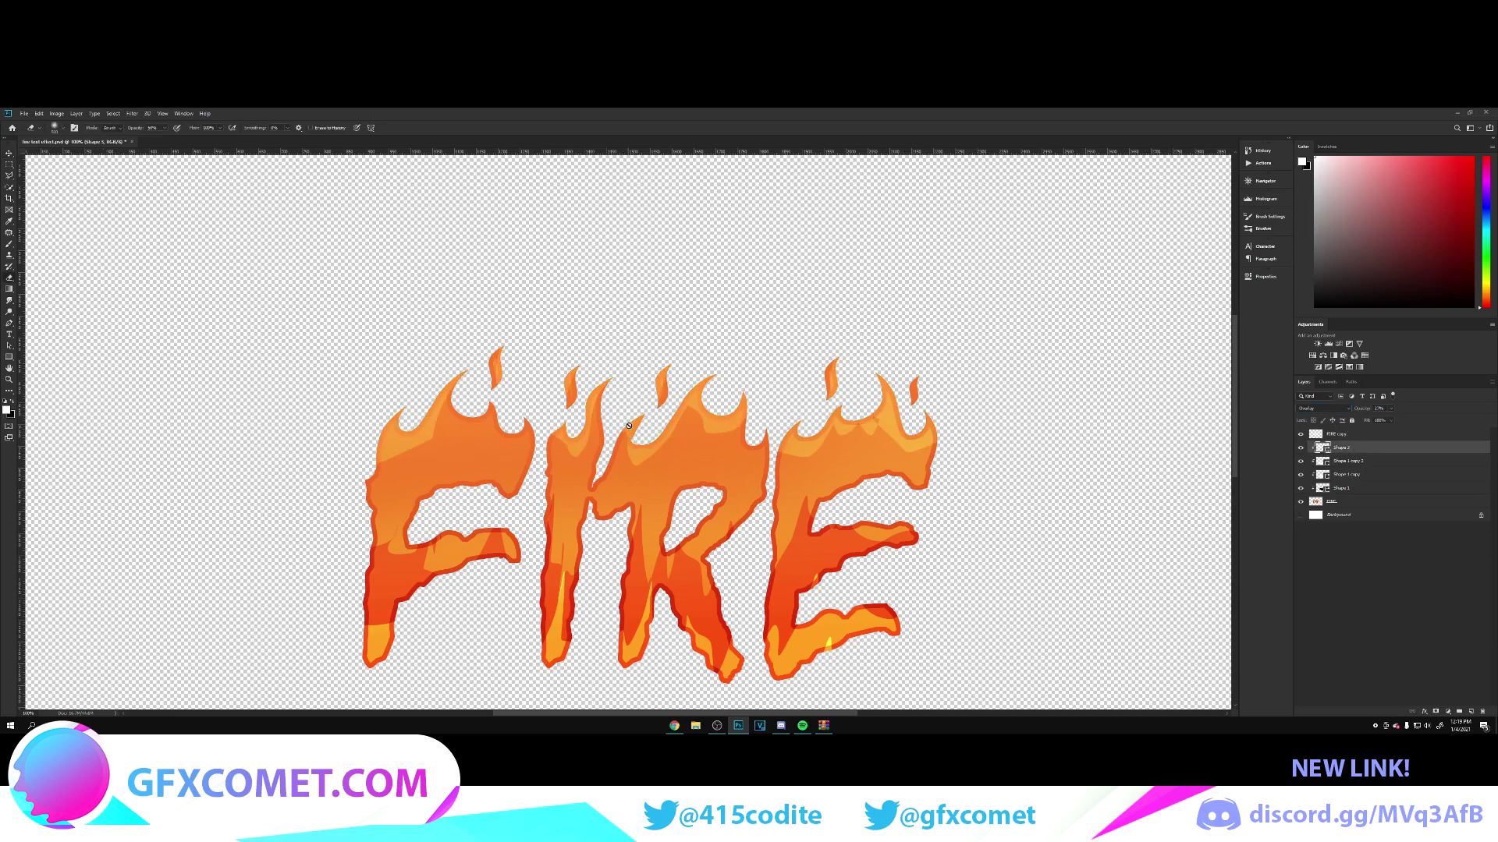
Step: Soften the merged flame-tip highlight with the Eraser and add a shifted, partly erased duplicate of it over the letters
{"action": "left_click", "coordinate": [626, 429]}
{"action": "left_click", "coordinate": [714, 332]}
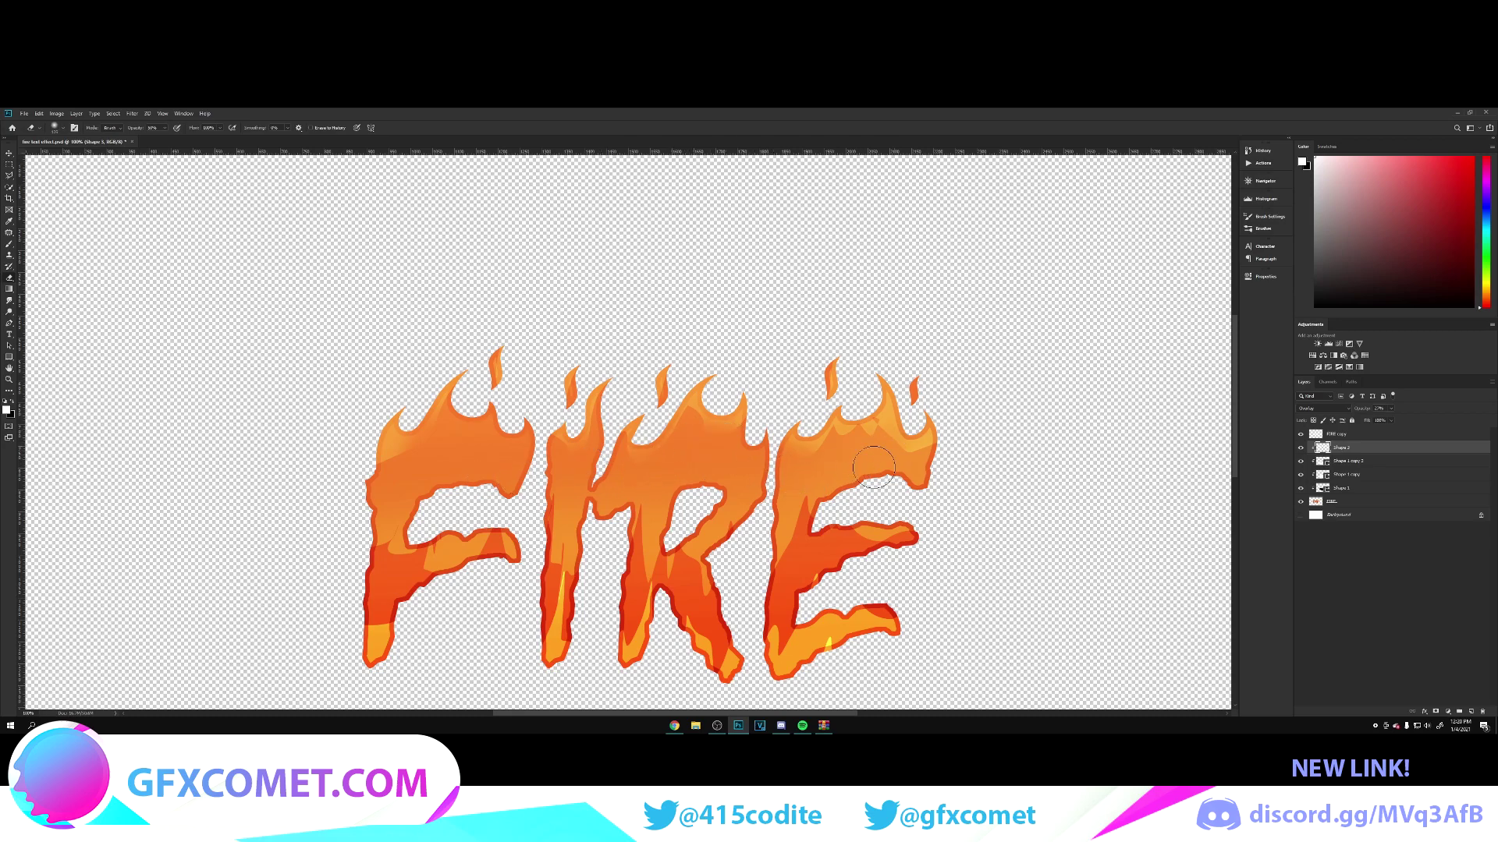
{"action": "key", "text": "v"}
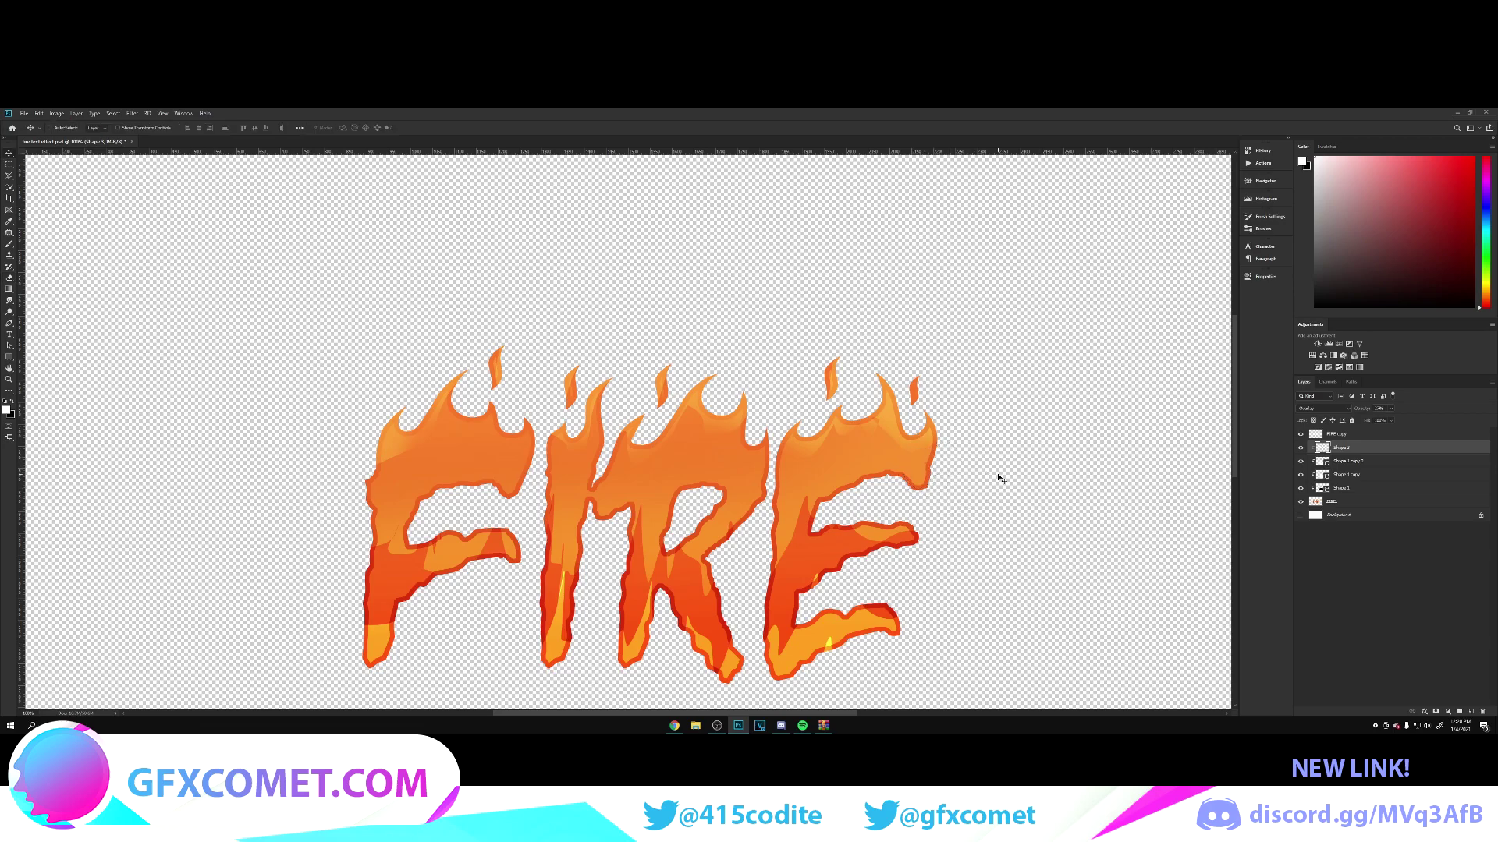
{"action": "left_click_drag", "start_coordinate": [996, 478], "coordinate": [835, 394]}
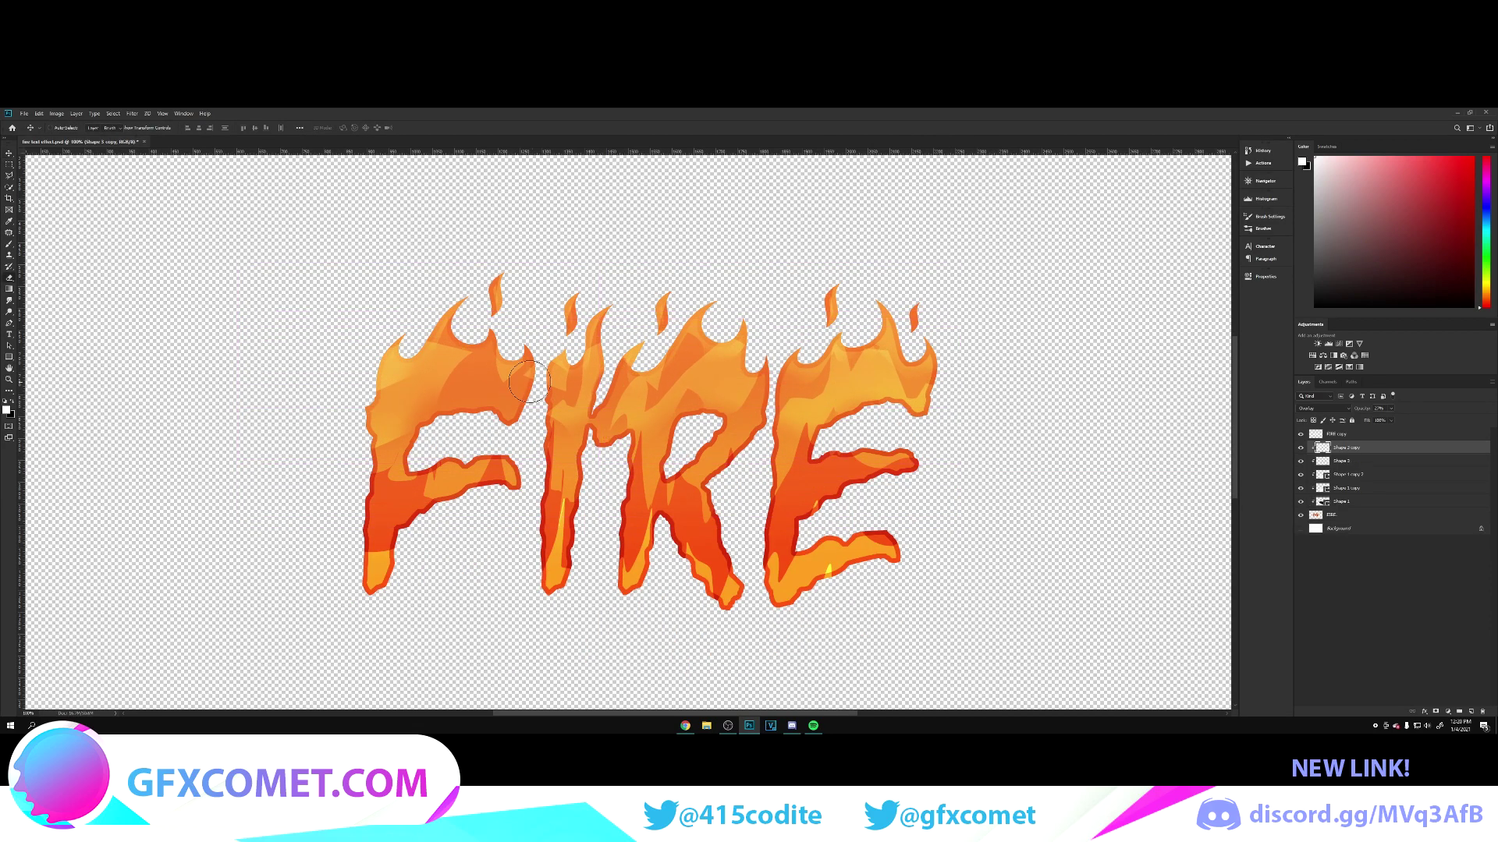
{"action": "key", "text": "e"}
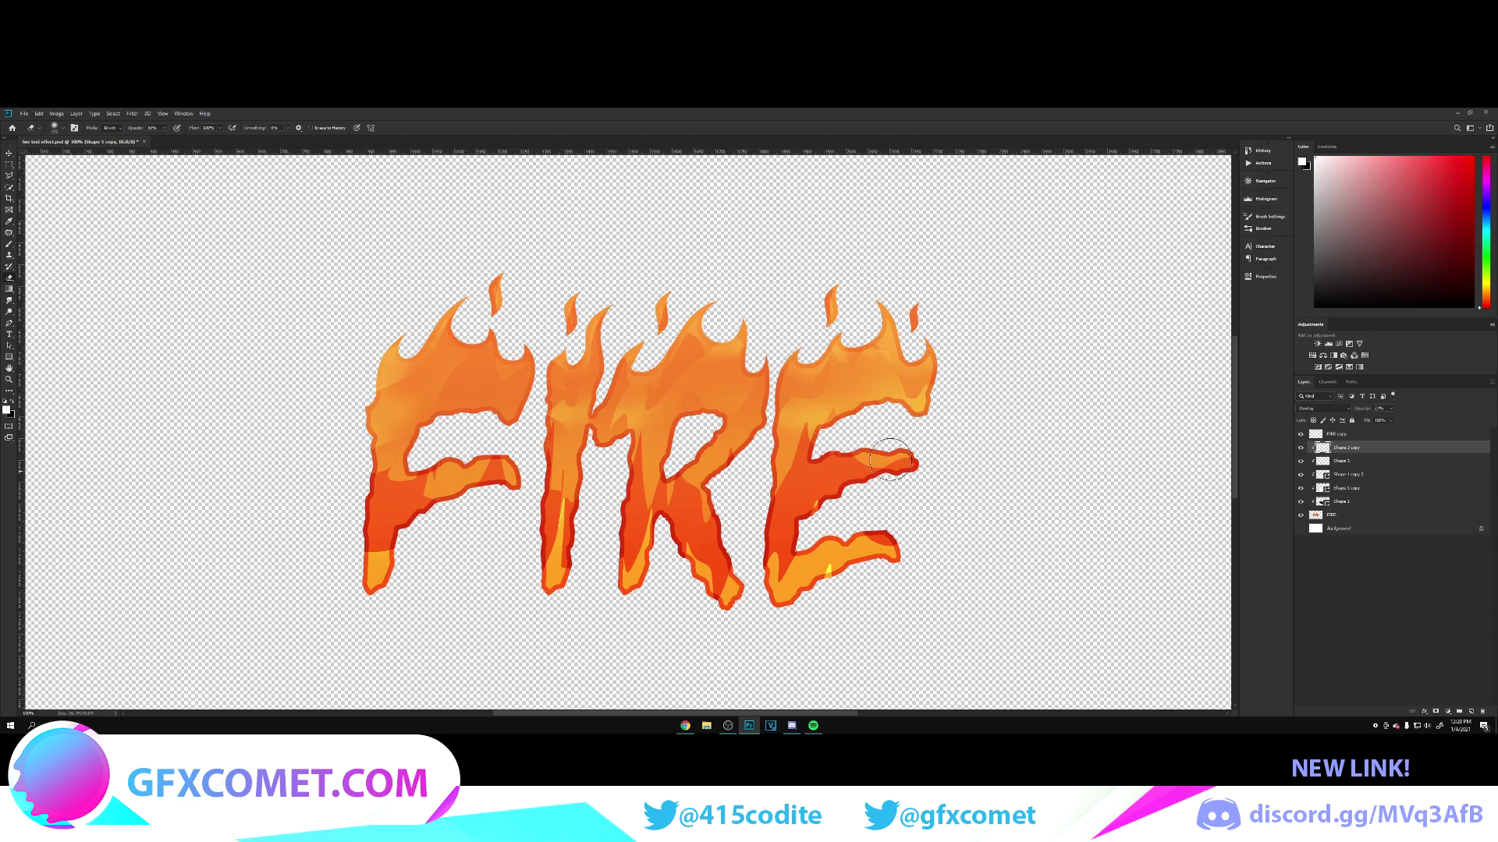
Step: Duplicate the highlight layer once more, shift the copy over the letters and fill it with black
{"action": "key", "text": "v"}
{"action": "left_click_drag", "start_coordinate": [796, 433], "coordinate": [799, 473]}
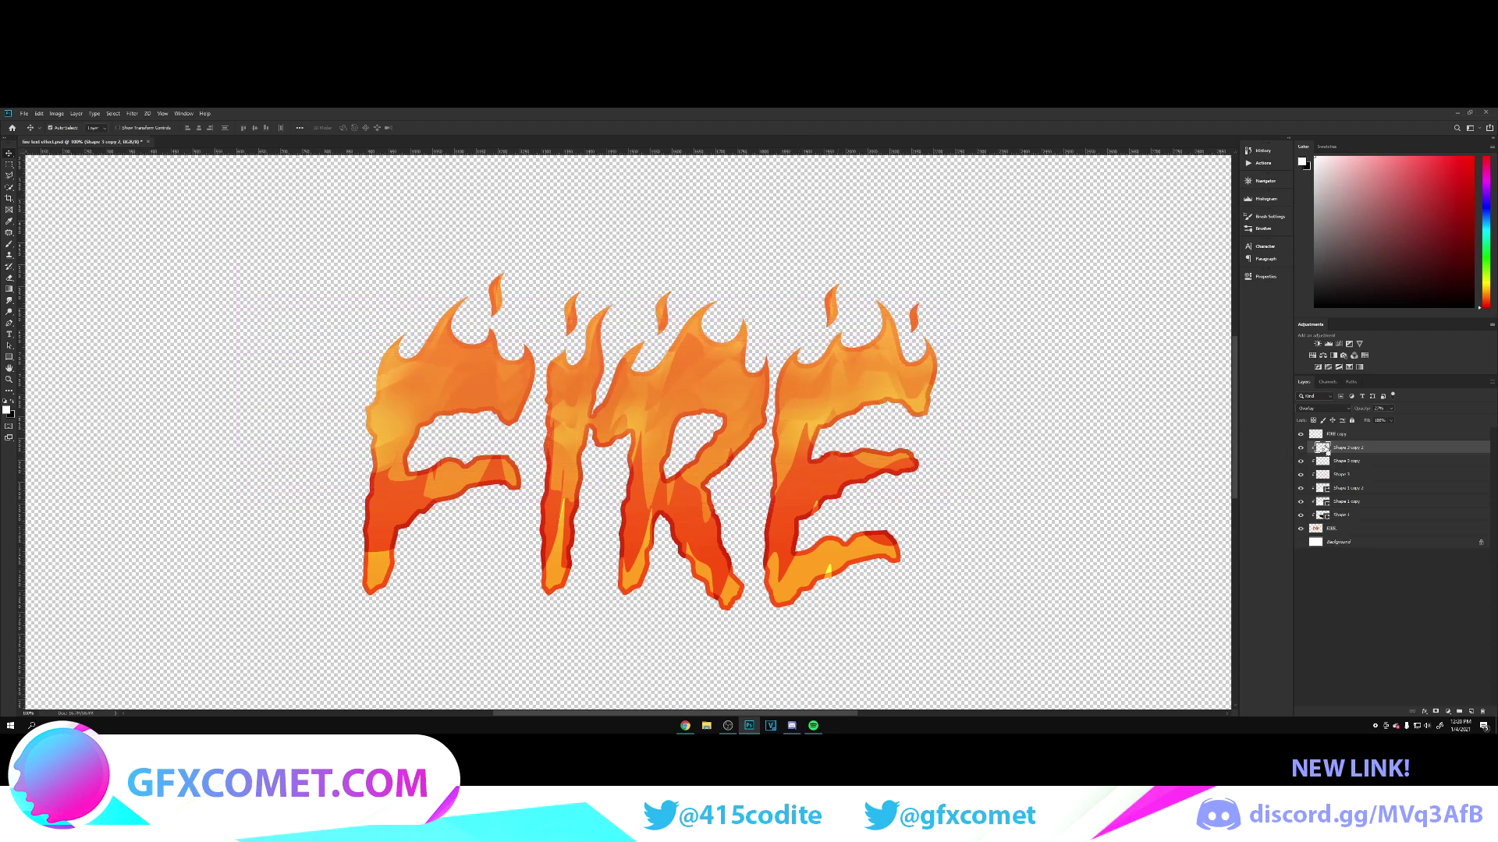
{"action": "left_click", "coordinate": [1323, 450], "text": "ctrl"}
{"action": "key", "text": "x"}
{"action": "key", "text": "alt+BackSpace"}
{"action": "key", "text": "ctrl+d"}
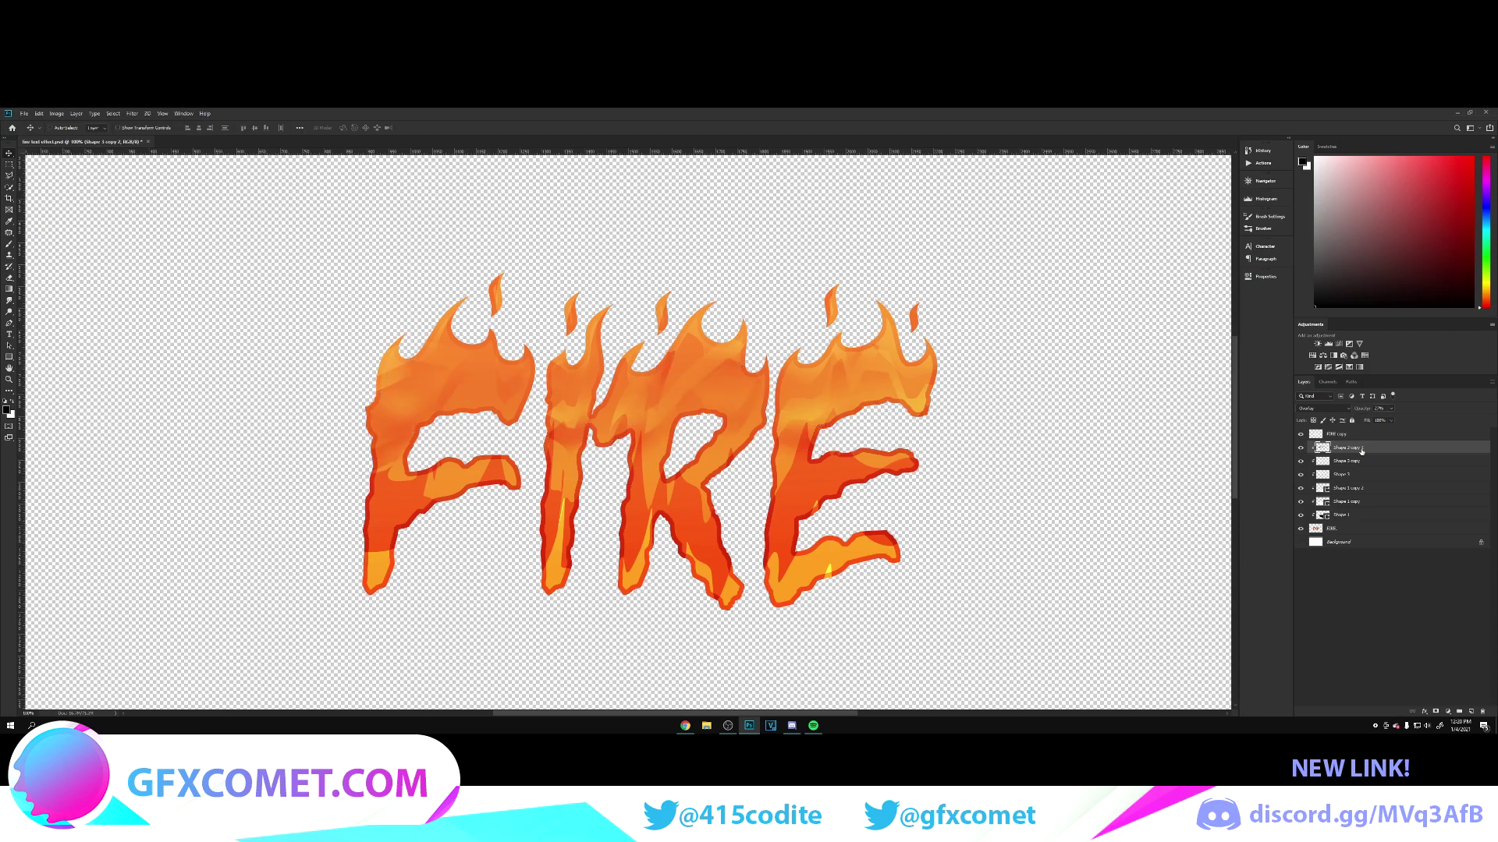
{"action": "left_click", "coordinate": [1321, 450], "text": "ctrl"}
{"action": "key", "text": "alt+BackSpace"}
{"action": "key", "text": "ctrl+d"}
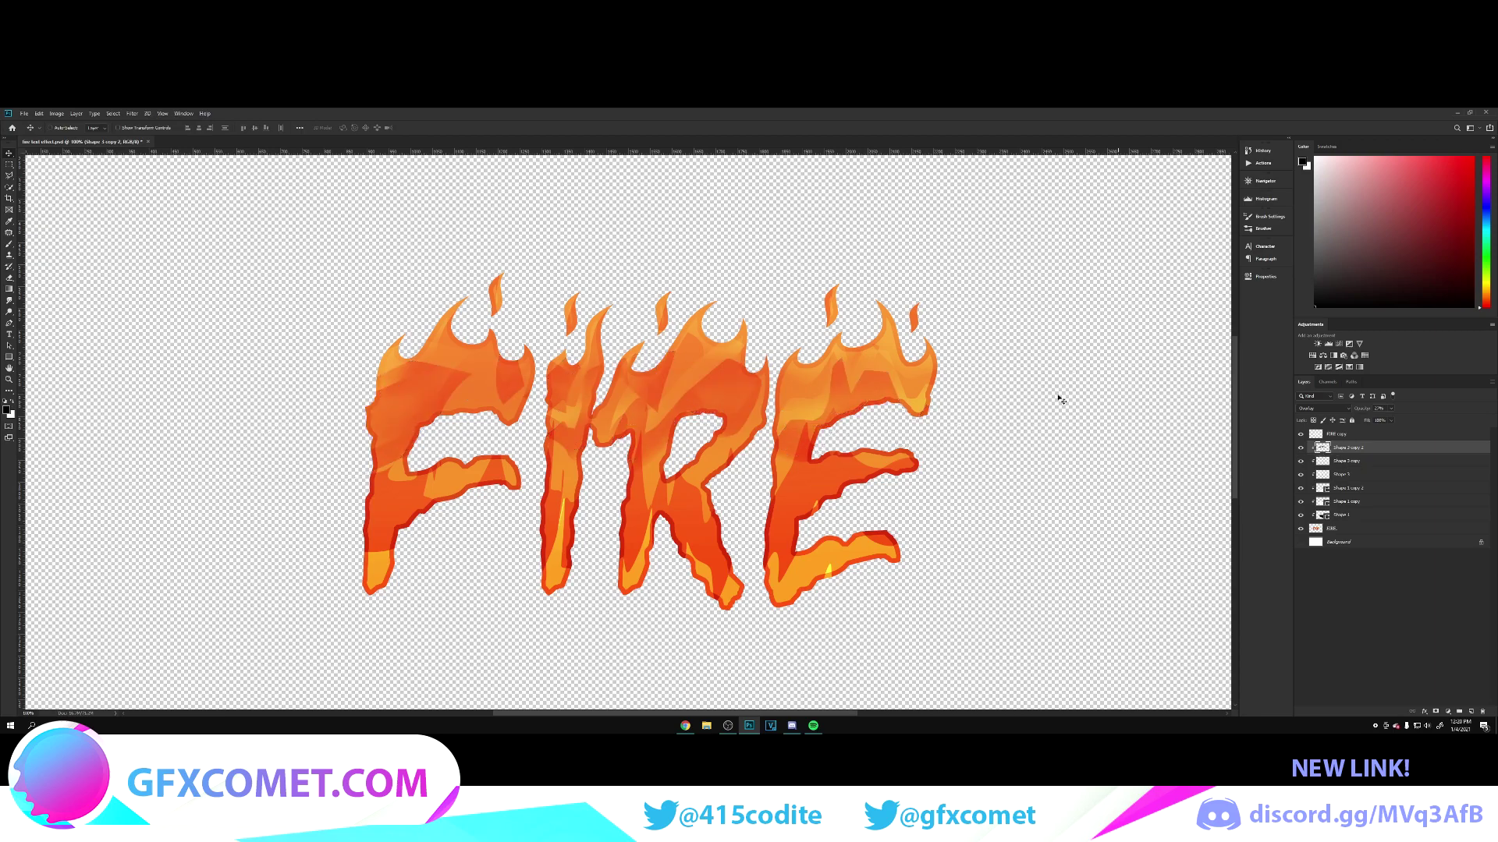
Step: Reposition the black shading copy over the upper parts of the letters and soften it with the Eraser
{"action": "mouse_move", "coordinate": [721, 319]}
{"action": "left_mouse_down"}
{"action": "mouse_move", "coordinate": [721, 377]}
{"action": "mouse_move", "coordinate": [722, 308]}
{"action": "left_mouse_up"}
{"action": "key", "text": "e"}
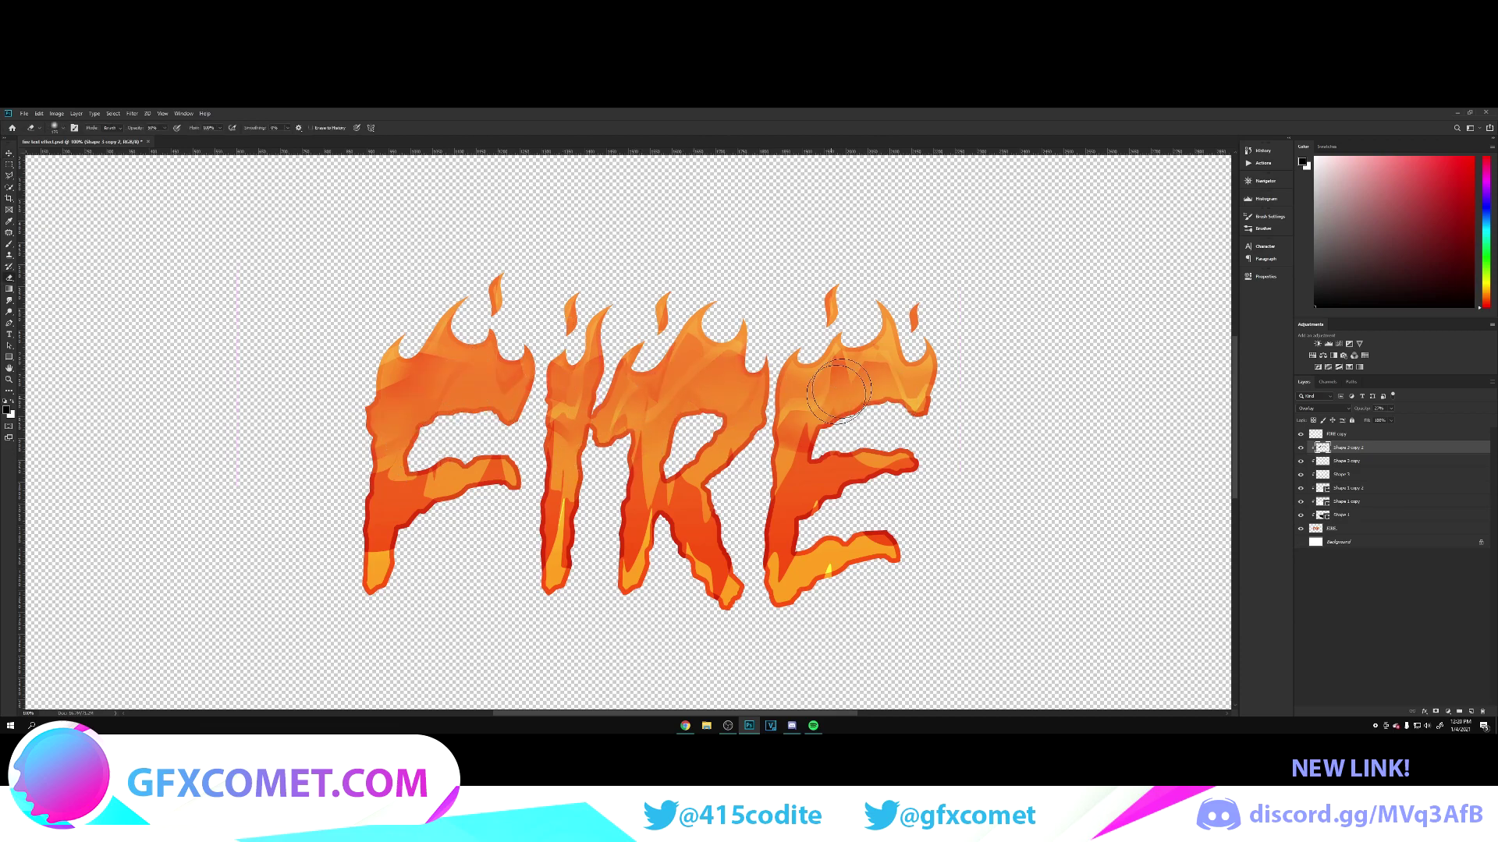
{"action": "key", "text": "v"}
{"action": "mouse_move", "coordinate": [788, 402]}
{"action": "left_mouse_down"}
{"action": "mouse_move", "coordinate": [787, 441]}
{"action": "mouse_move", "coordinate": [788, 396]}
{"action": "left_mouse_up"}
{"action": "key", "text": "e"}
{"action": "key", "text": "v"}
{"action": "mouse_move", "coordinate": [833, 384]}
{"action": "left_mouse_down"}
{"action": "mouse_move", "coordinate": [843, 551]}
{"action": "mouse_move", "coordinate": [852, 416]}
{"action": "left_mouse_up"}
{"action": "key", "text": "e"}
{"action": "key", "text": "v"}
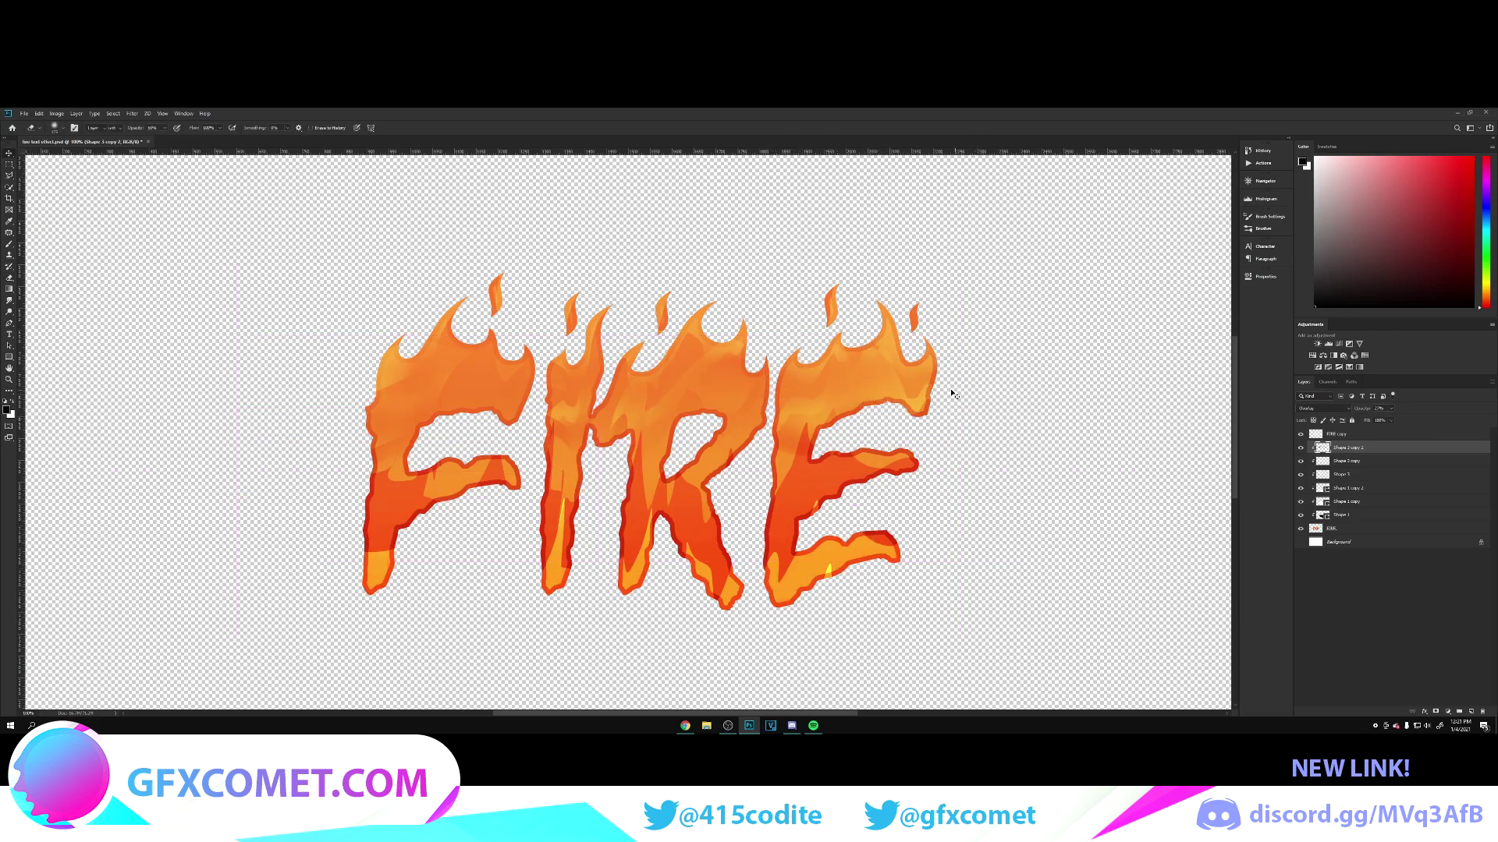
{"action": "left_click_drag", "start_coordinate": [900, 369], "coordinate": [901, 375]}
{"action": "key", "text": "ctrl+minus"}
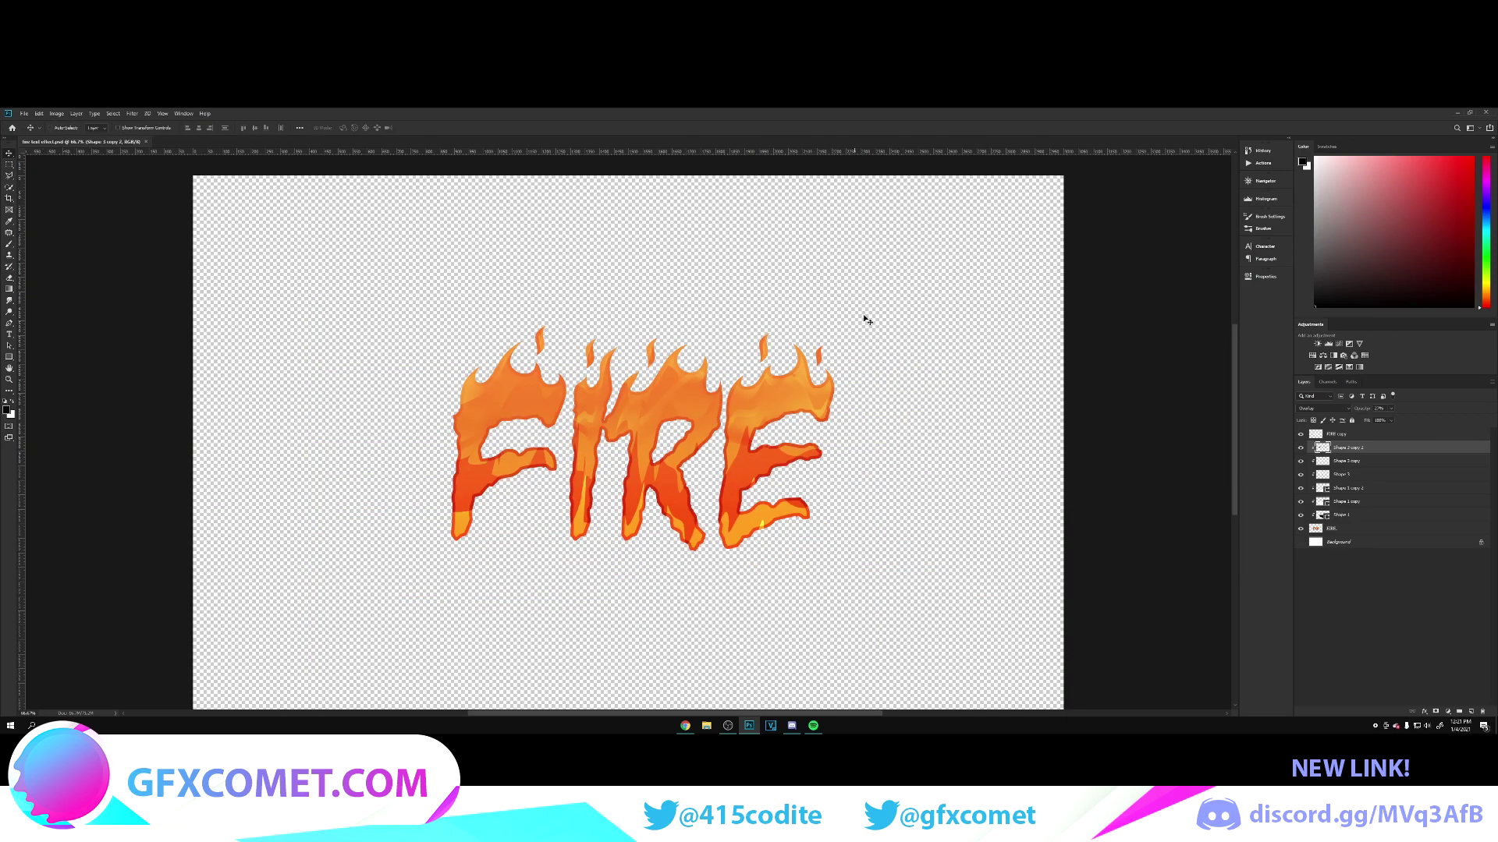
Step: Give the base FIRE layer a white Inner Glow in Overlay mode, leaving Bevel & Emboss off
{"action": "double_click", "coordinate": [1376, 530]}
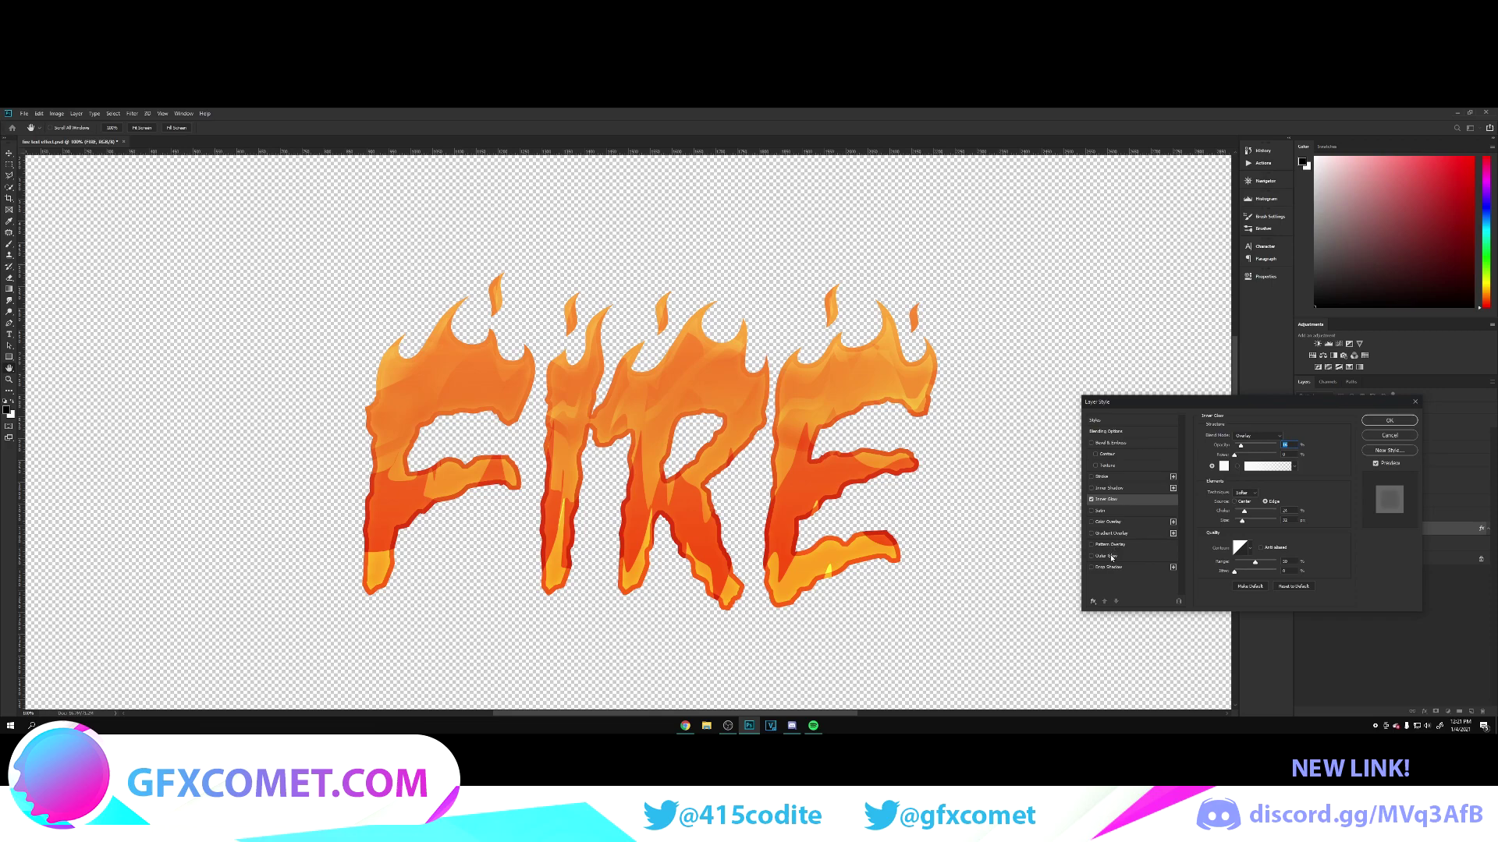
{"action": "left_click", "coordinate": [1123, 442]}
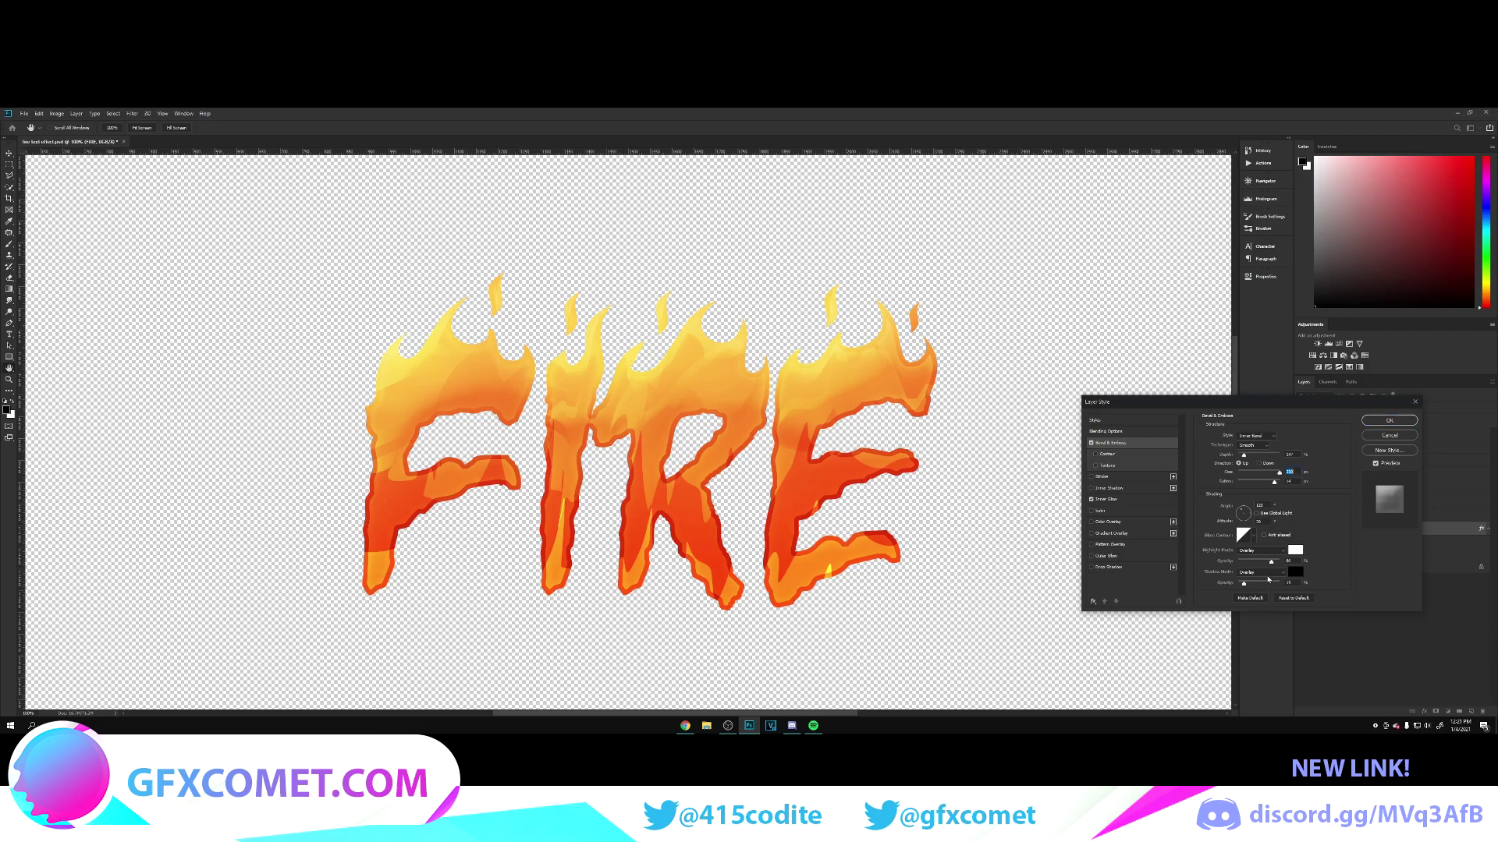
{"action": "left_click_drag", "start_coordinate": [1271, 562], "coordinate": [1223, 565]}
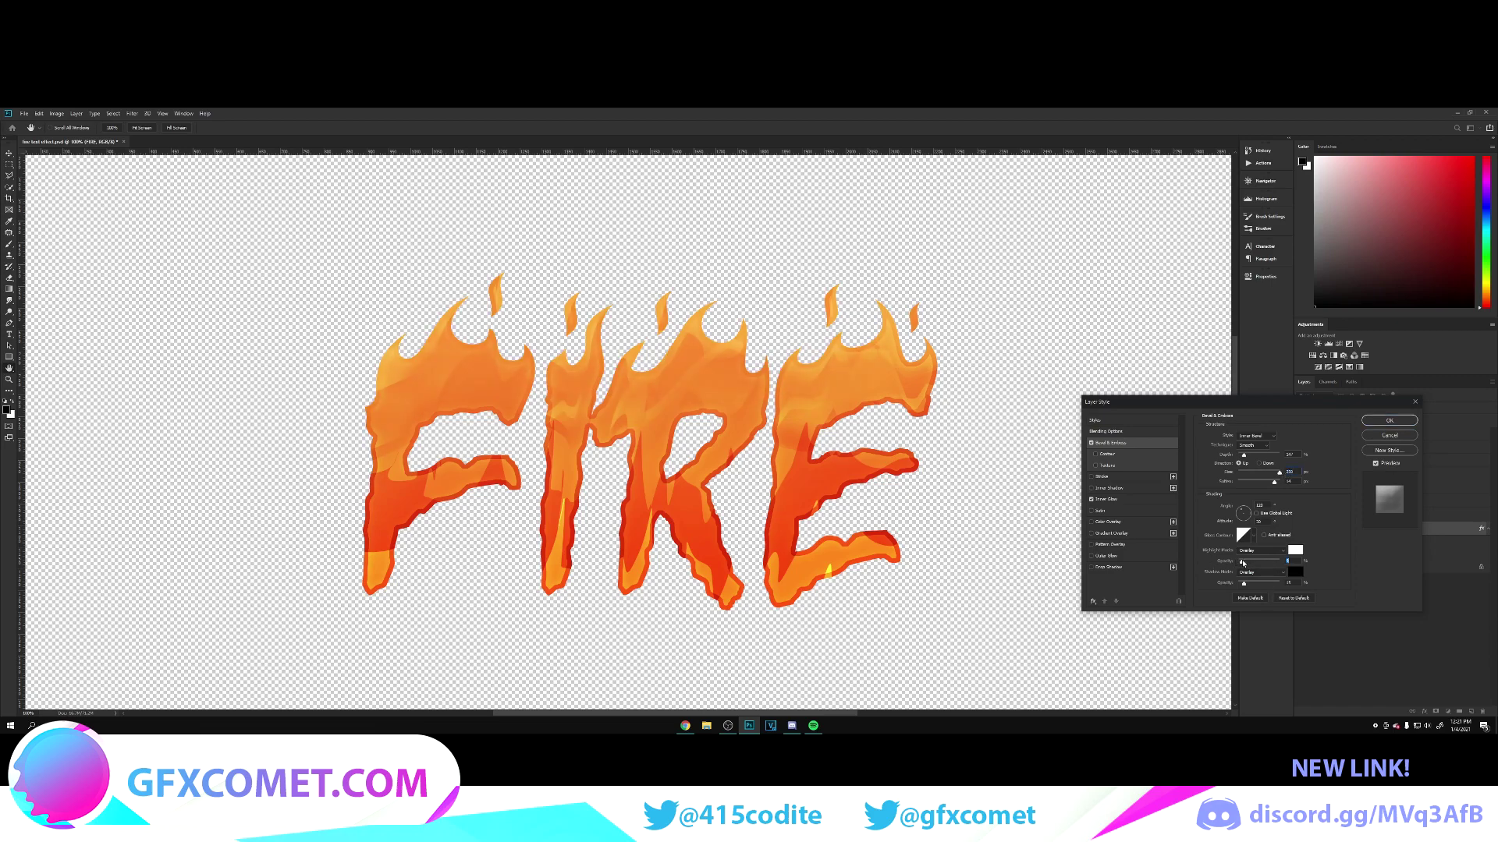
{"action": "left_click", "coordinate": [1092, 442]}
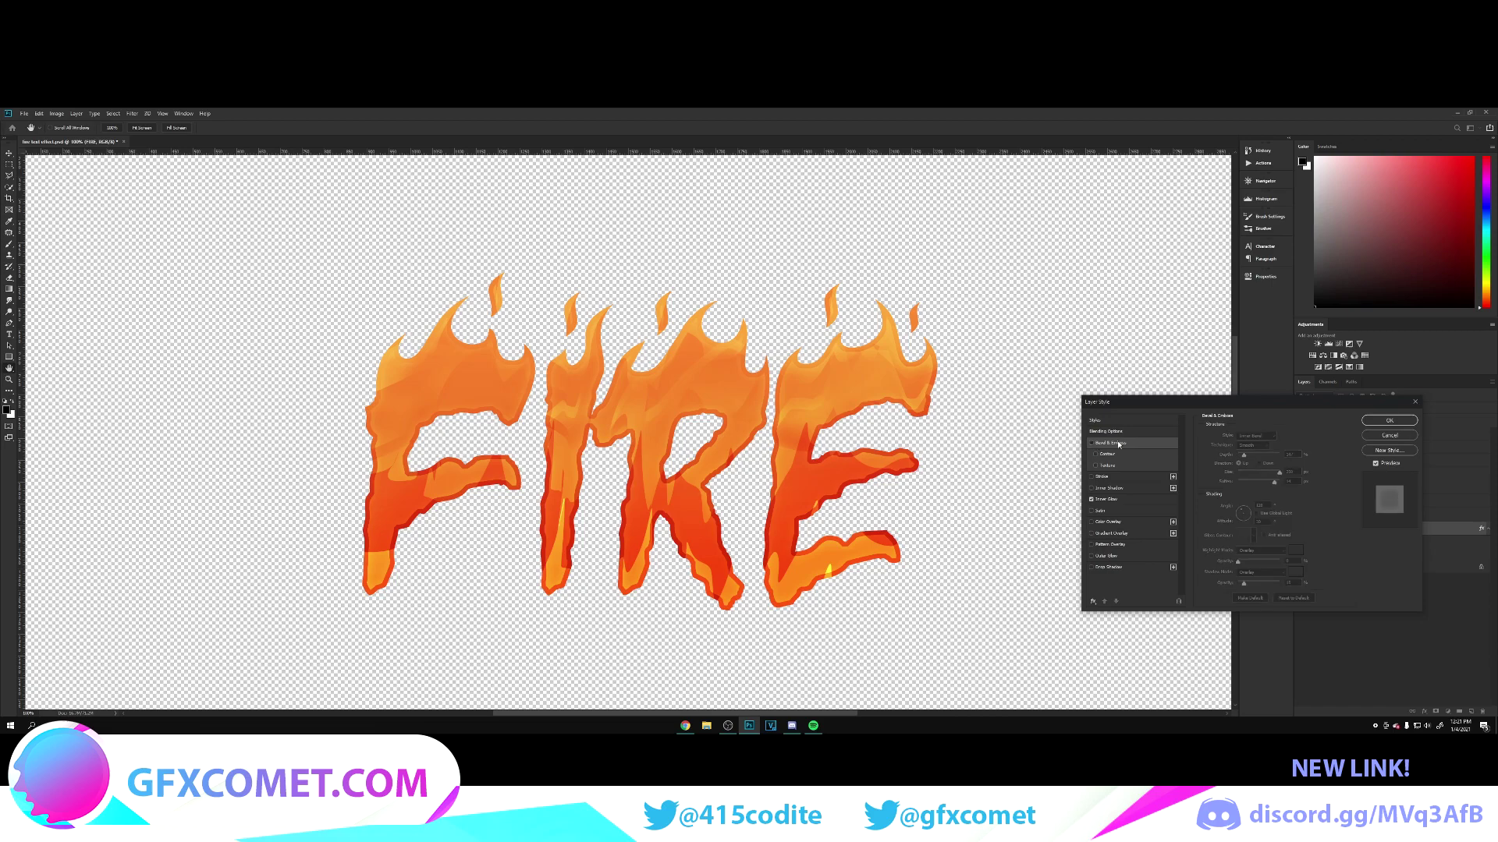
{"action": "left_click", "coordinate": [1387, 420]}
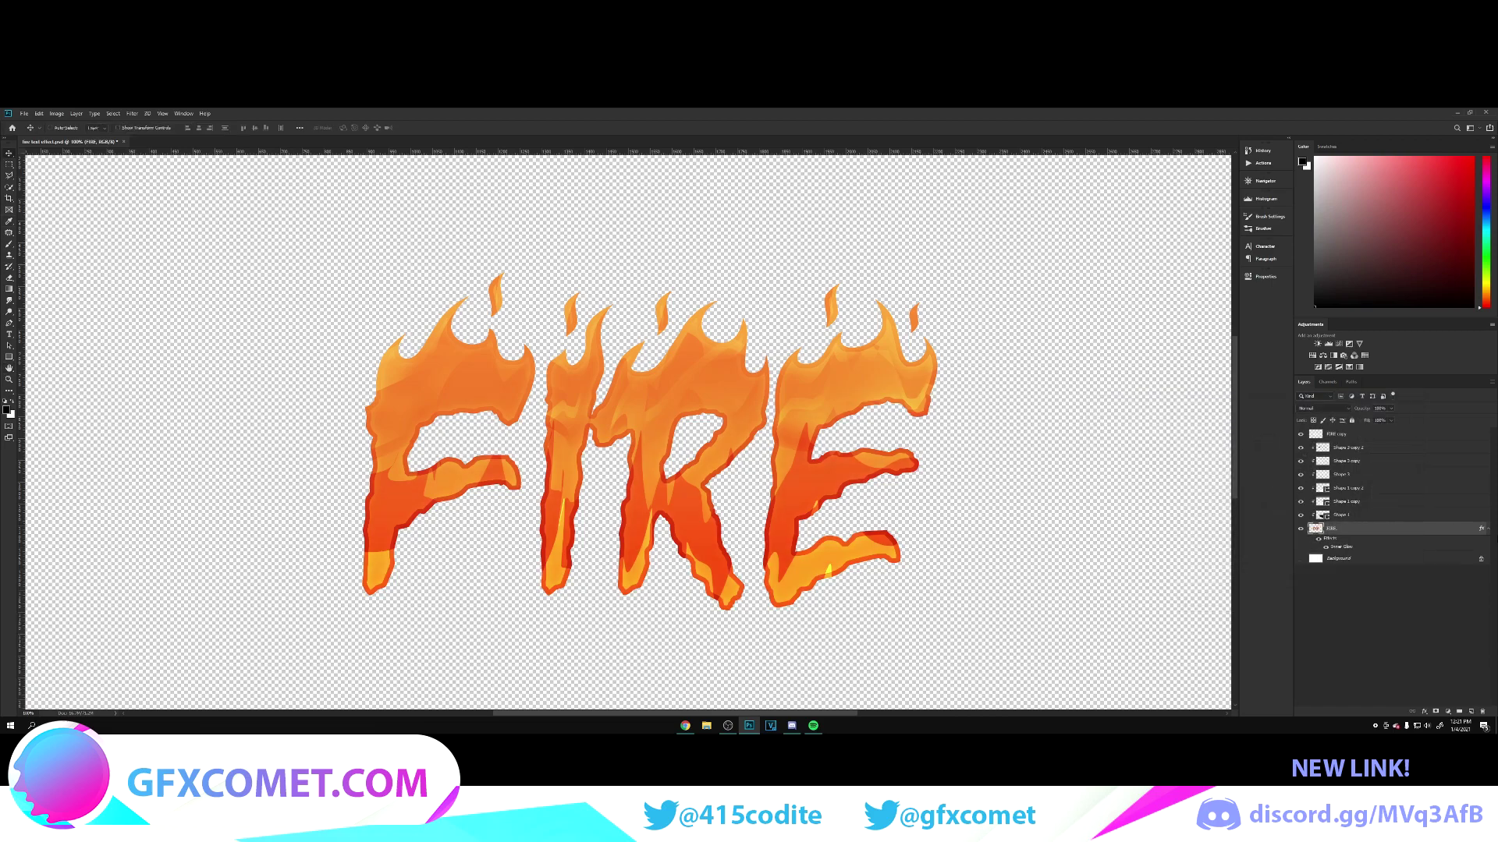
Step: Duplicate the FIRE layer beneath the original and offset the copy slightly downward to form an extruded depth
{"action": "left_click", "coordinate": [1489, 529]}
{"action": "left_click_drag", "start_coordinate": [1361, 532], "coordinate": [1357, 540], "text": "alt"}
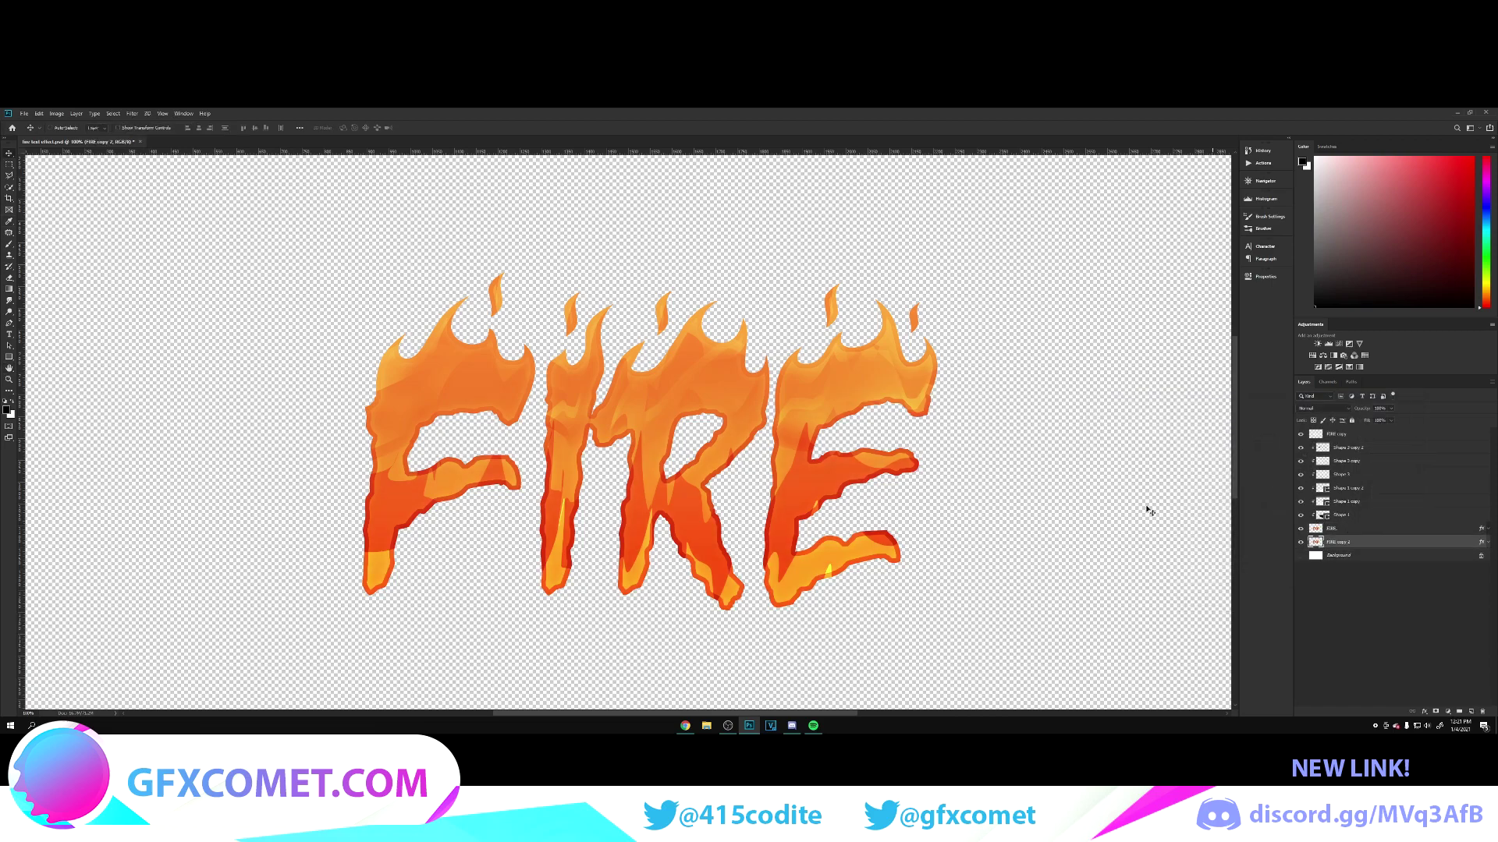
{"action": "left_click_drag", "start_coordinate": [692, 466], "coordinate": [700, 478]}
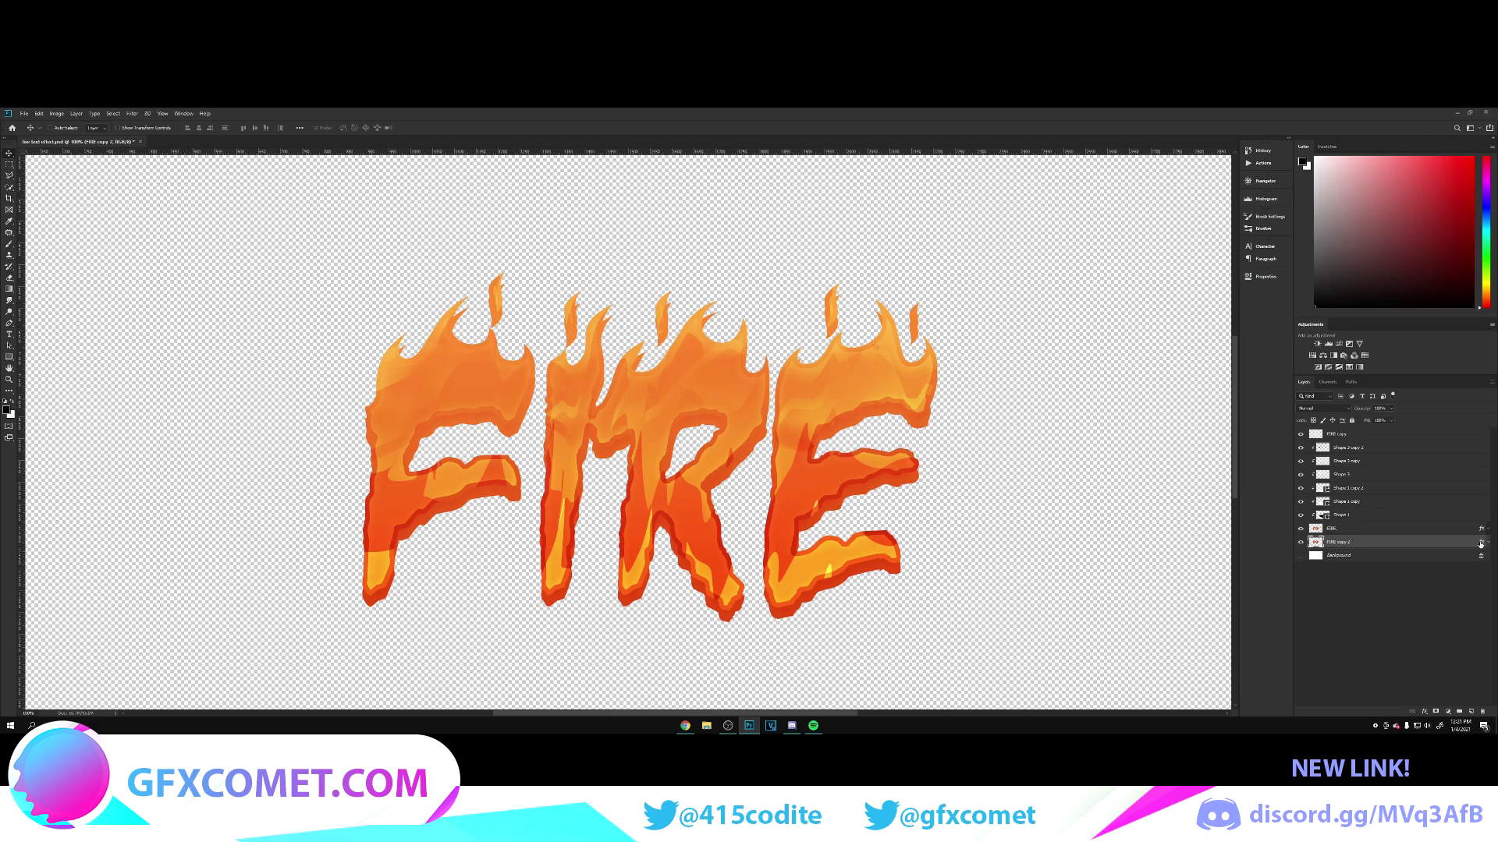
Step: Replace the lower FIRE copy's Inner Glow with a Color Overlay in b13a00 and rasterize its layer style
{"action": "right_click", "coordinate": [1442, 543]}
{"action": "left_click", "coordinate": [1411, 184]}
{"action": "left_click", "coordinate": [1092, 500]}
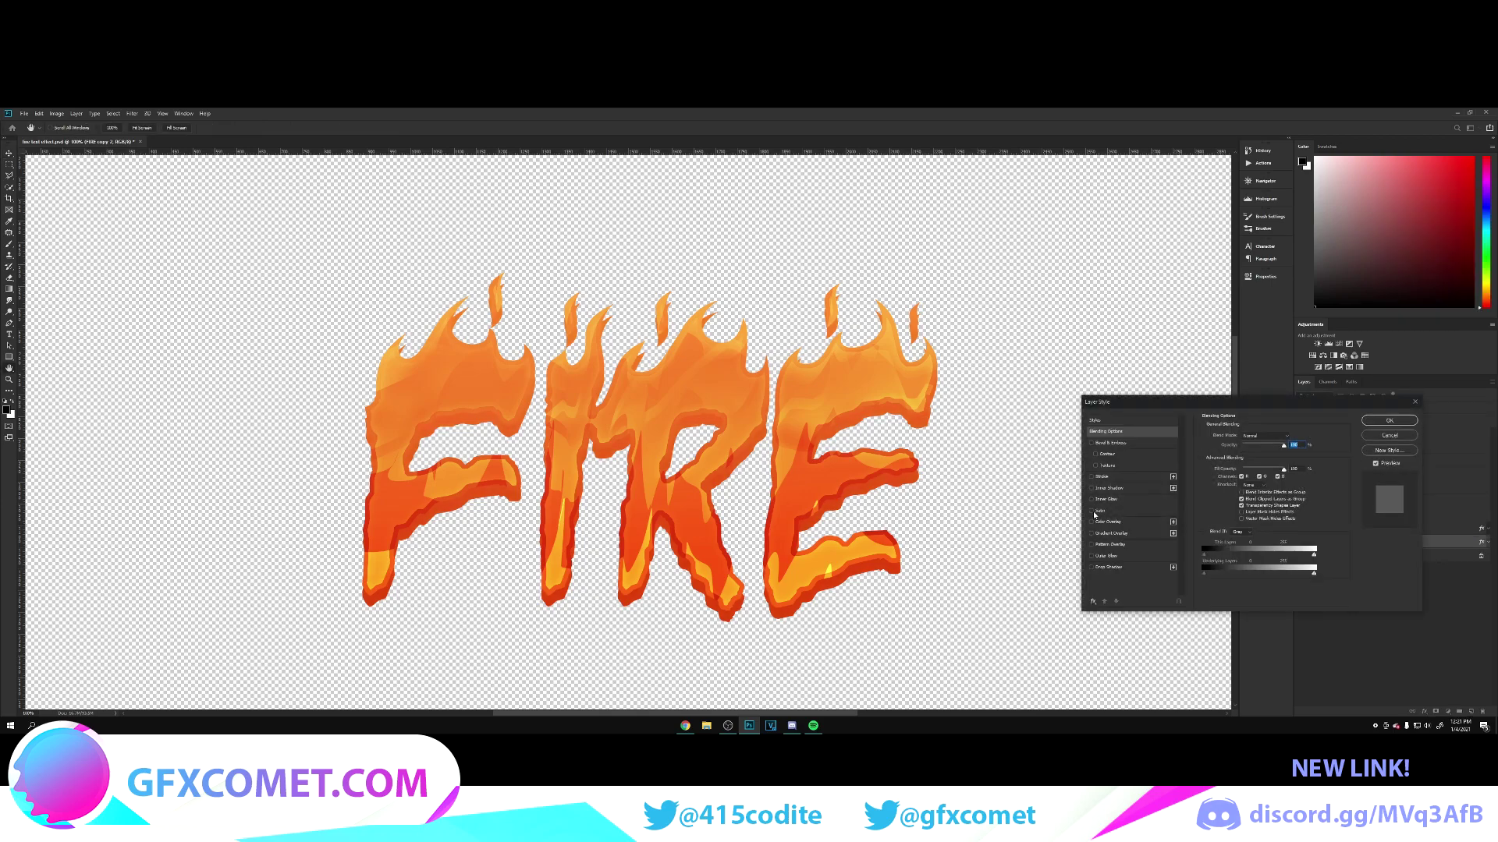
{"action": "left_click", "coordinate": [1091, 522]}
{"action": "left_click", "coordinate": [1108, 522]}
{"action": "left_click", "coordinate": [1292, 437]}
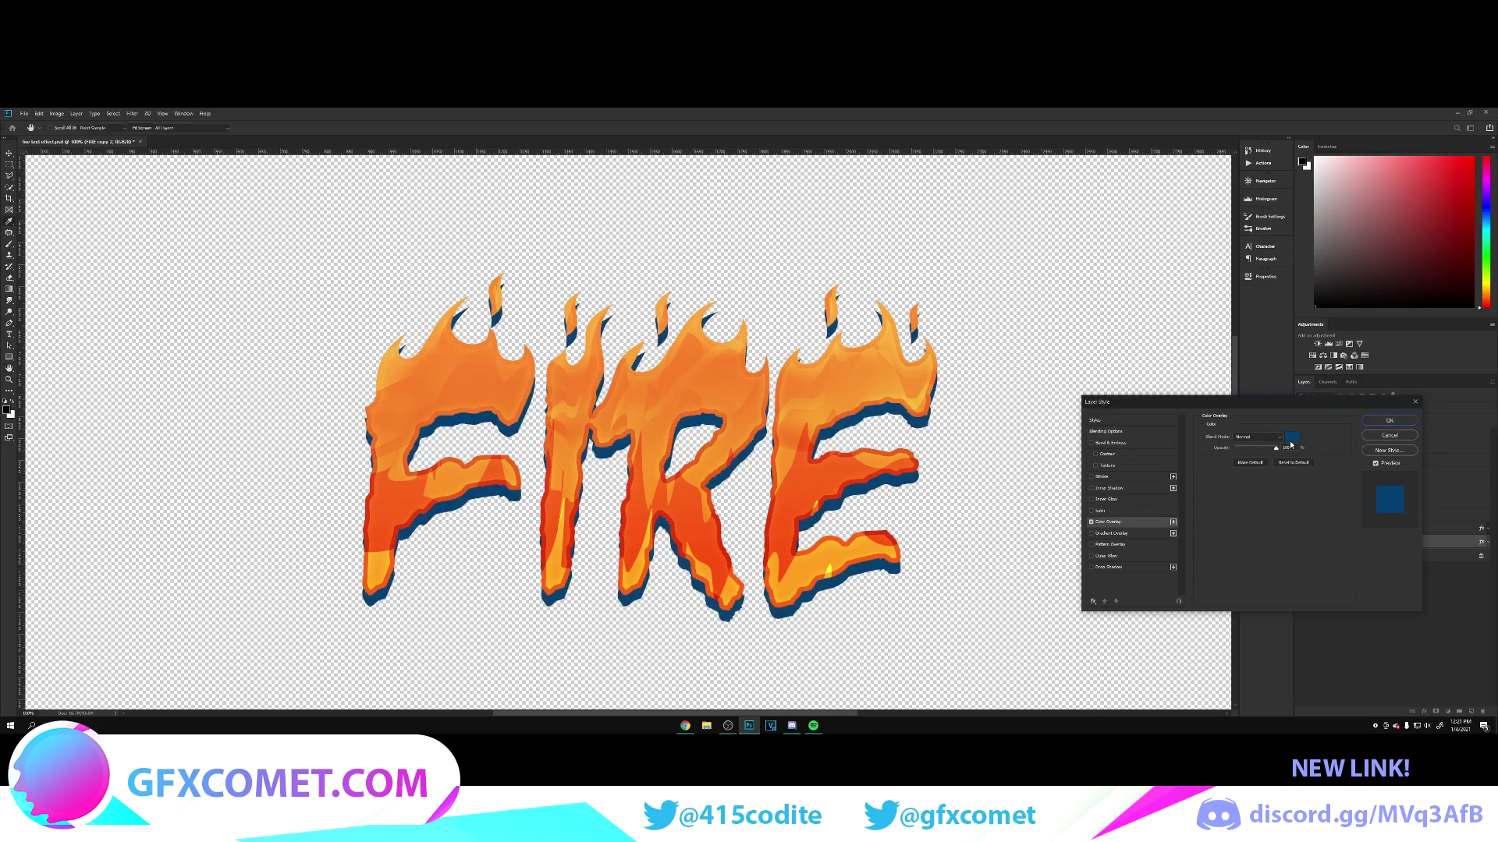
{"action": "left_click", "coordinate": [862, 470]}
{"action": "left_click_drag", "start_coordinate": [1101, 519], "coordinate": [1098, 523]}
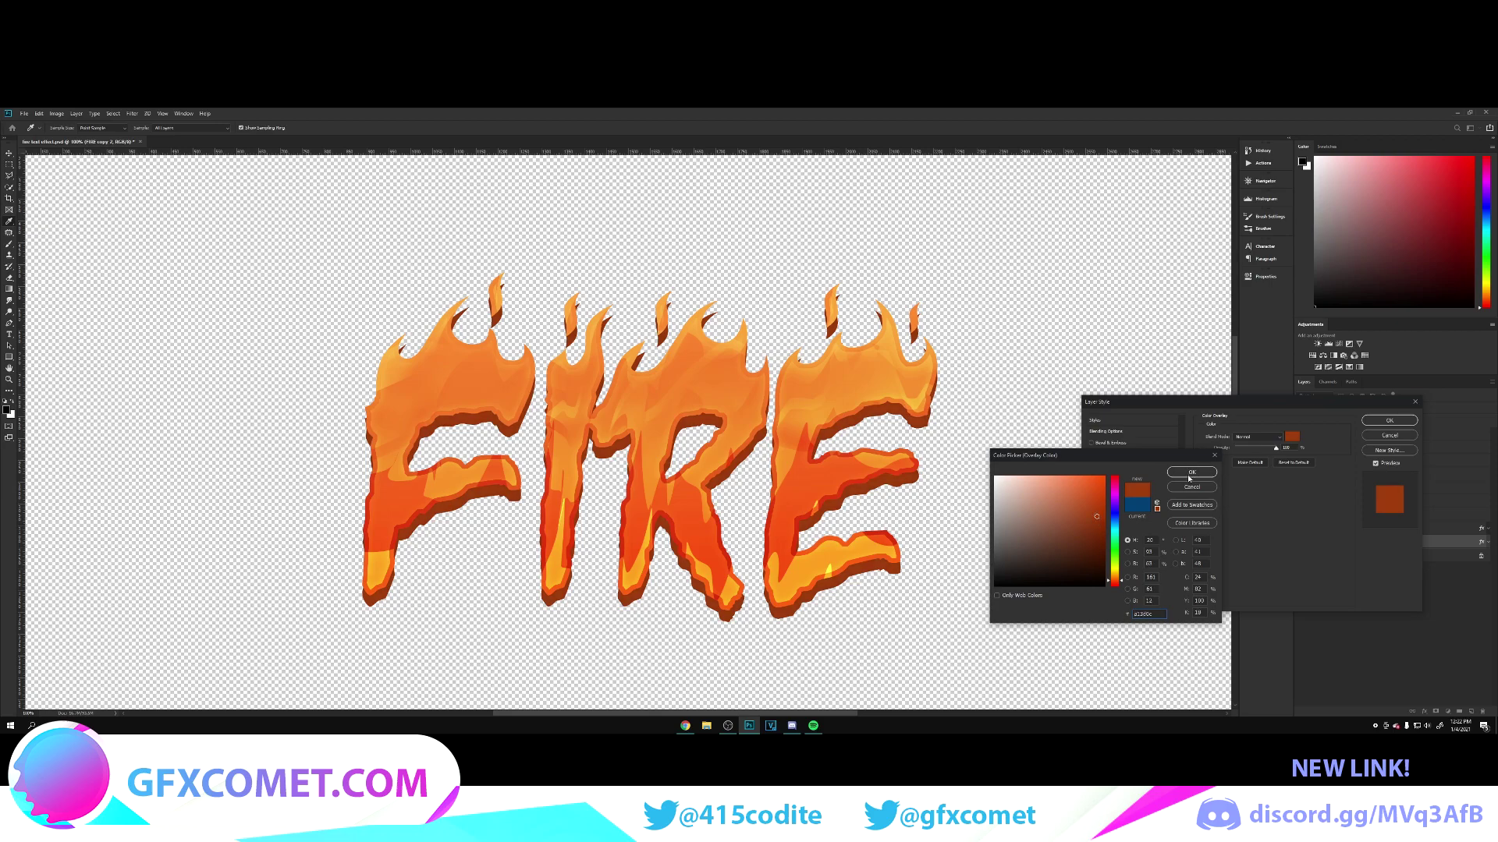
{"action": "type", "text": "b13a00"}
{"action": "left_click", "coordinate": [1191, 472]}
{"action": "left_click", "coordinate": [1389, 421]}
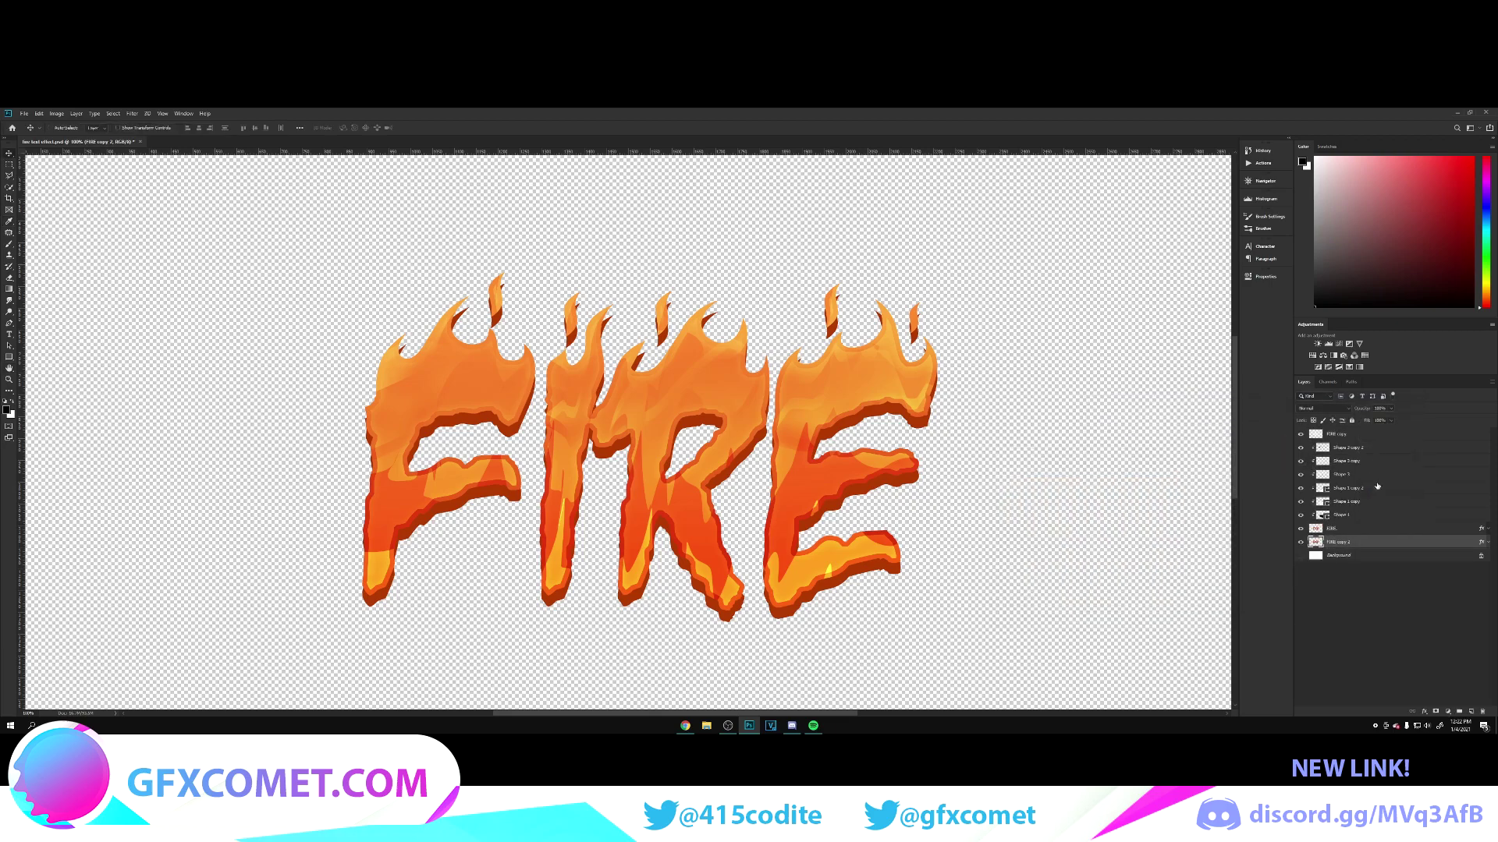
{"action": "right_click", "coordinate": [1393, 541]}
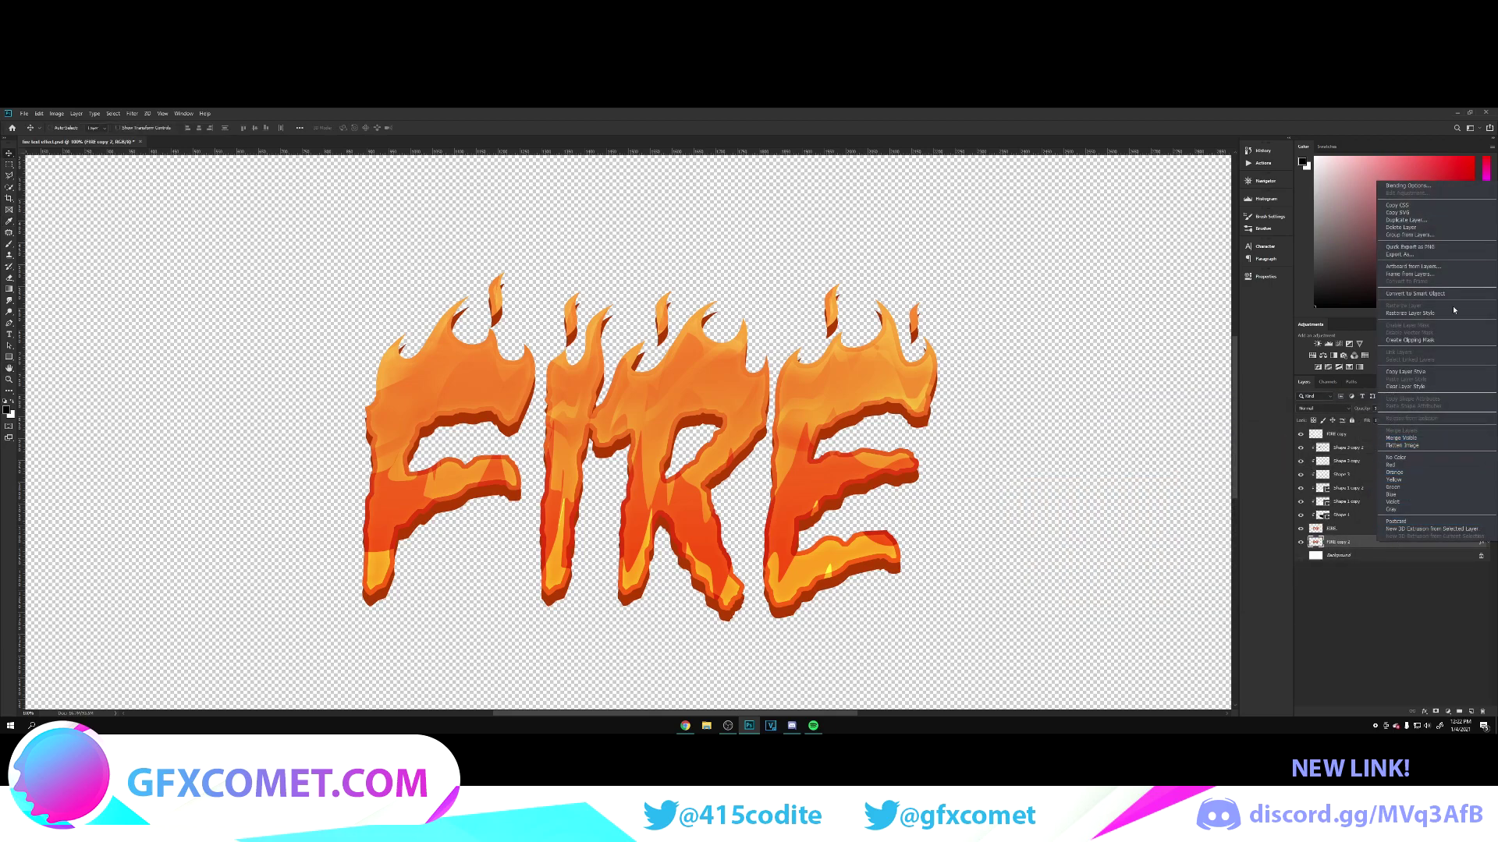
{"action": "left_click", "coordinate": [1410, 313]}
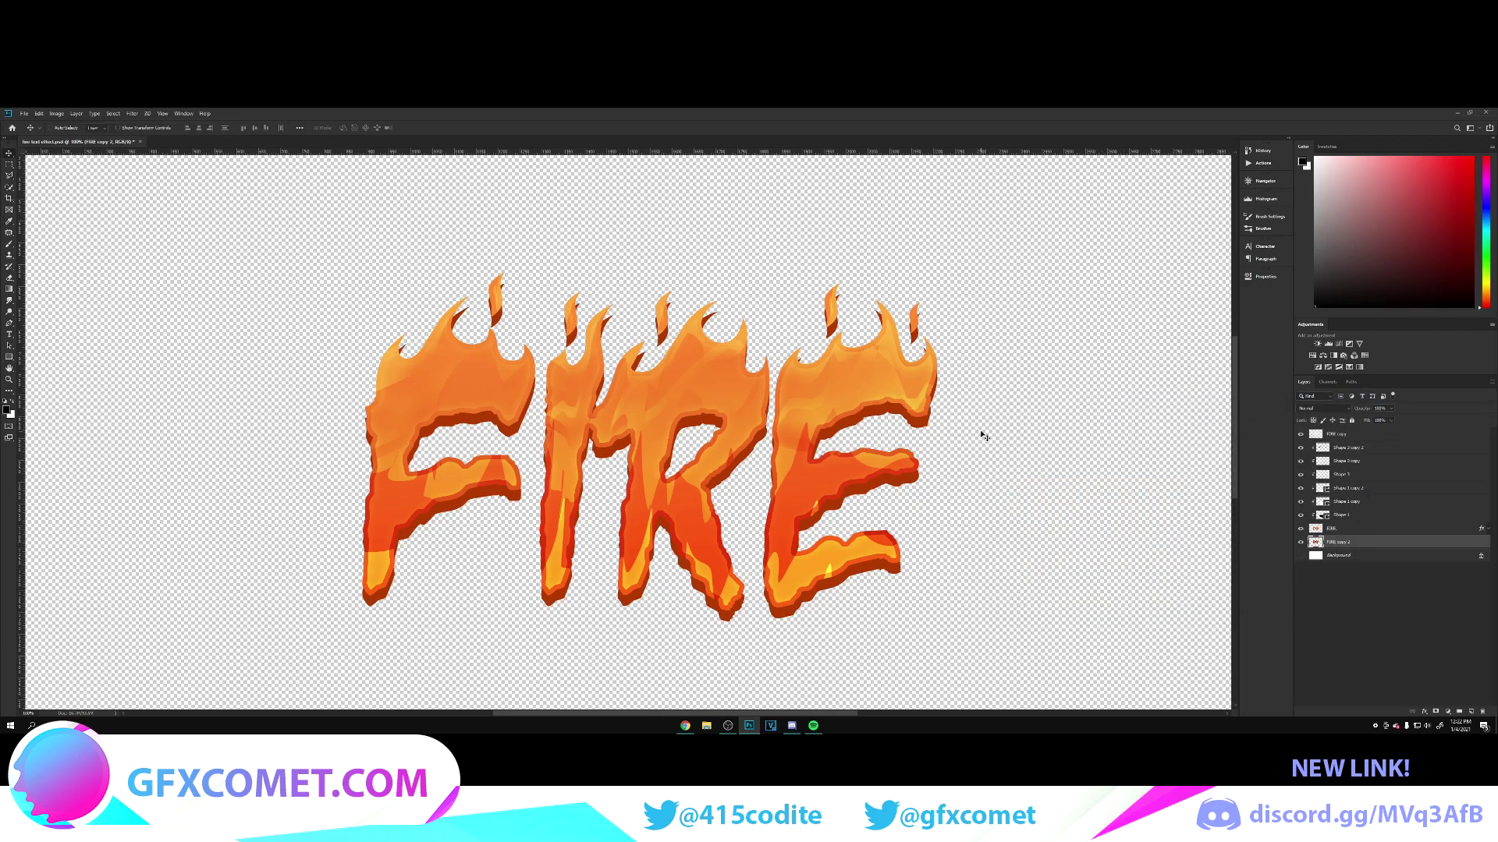
Step: Draw Pen shapes in the sampled dark extrusion colour to close the gaps between the flame tips and their depth
{"action": "key", "text": "ctrl+shift+alt+n"}
{"action": "left_click", "coordinate": [9, 221]}
{"action": "left_click", "coordinate": [464, 415]}
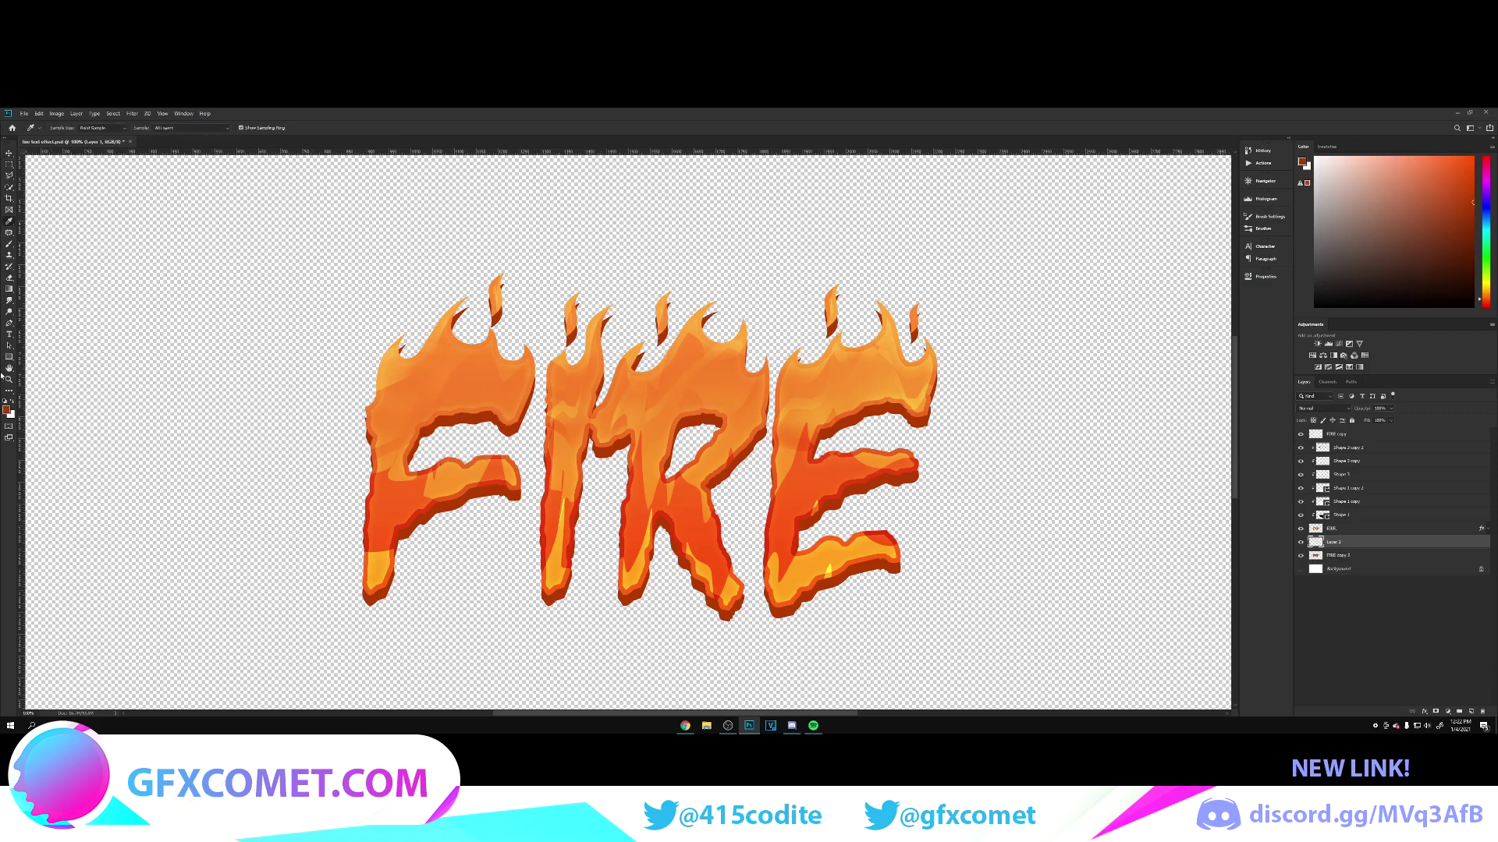
{"action": "left_click", "coordinate": [10, 325]}
{"action": "key", "text": "ctrl+plus"}
{"action": "key", "text": "ctrl+plus"}
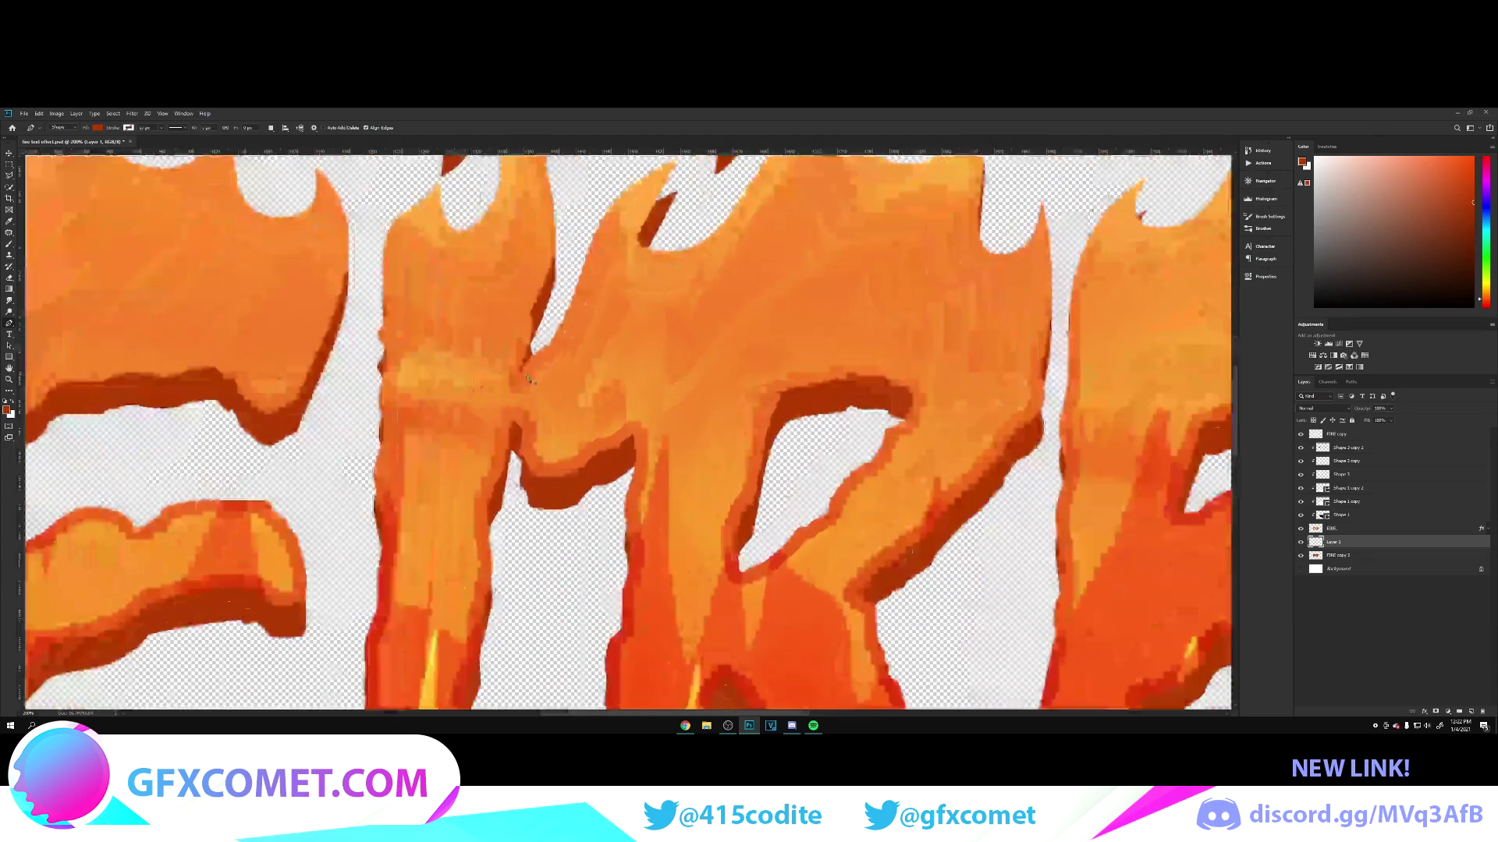
{"action": "scroll", "coordinate": [562, 367], "scroll_direction": "up", "scroll_amount": 3}
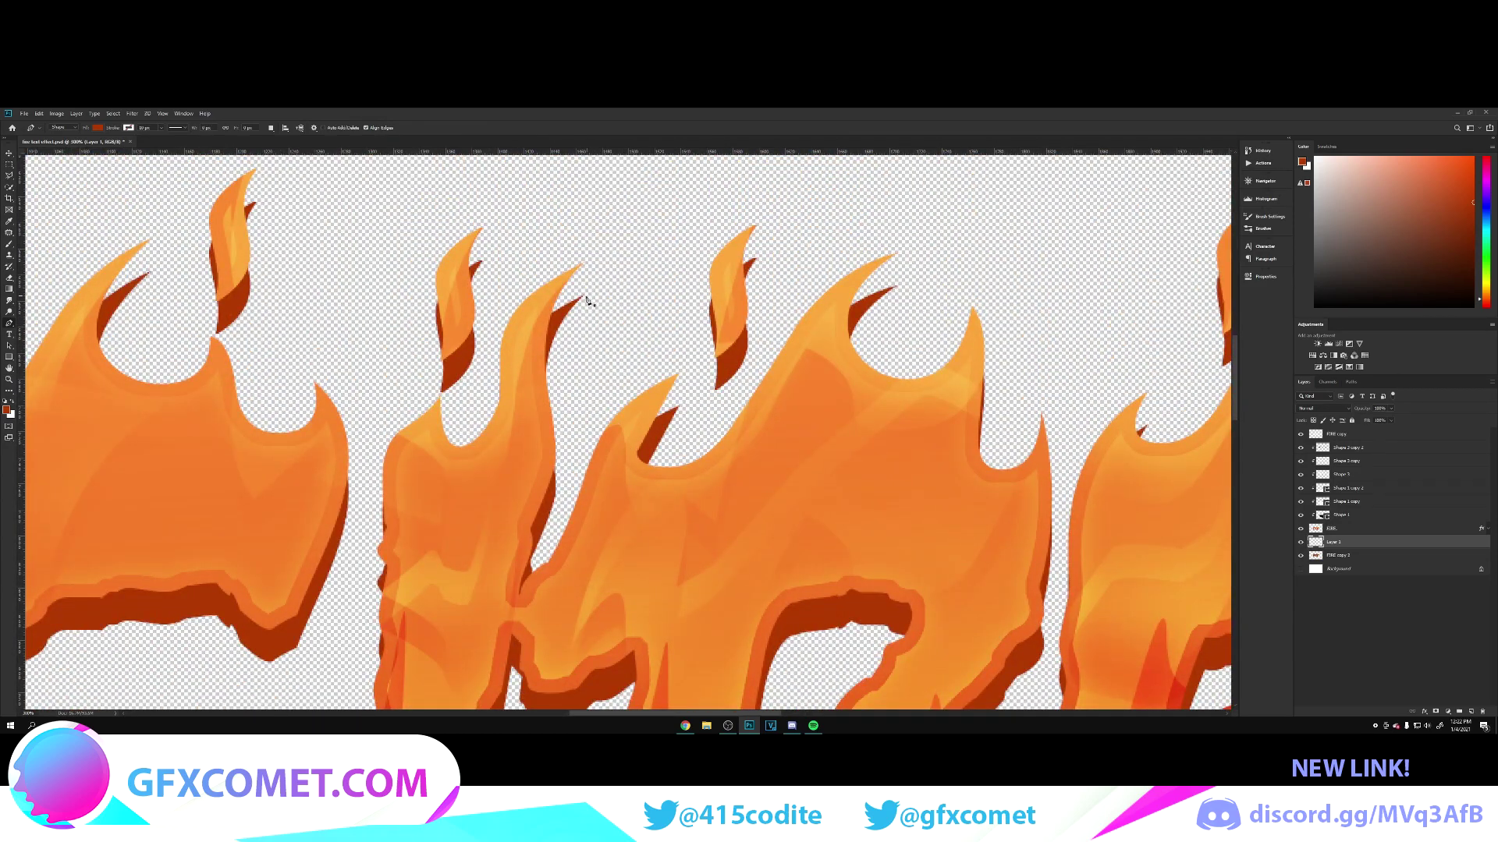
{"action": "left_click", "coordinate": [584, 296]}
{"action": "left_click_drag", "start_coordinate": [584, 268], "coordinate": [585, 252]}
{"action": "left_click_drag", "start_coordinate": [535, 323], "coordinate": [533, 345]}
{"action": "key", "text": "Escape"}
{"action": "left_click", "coordinate": [480, 262]}
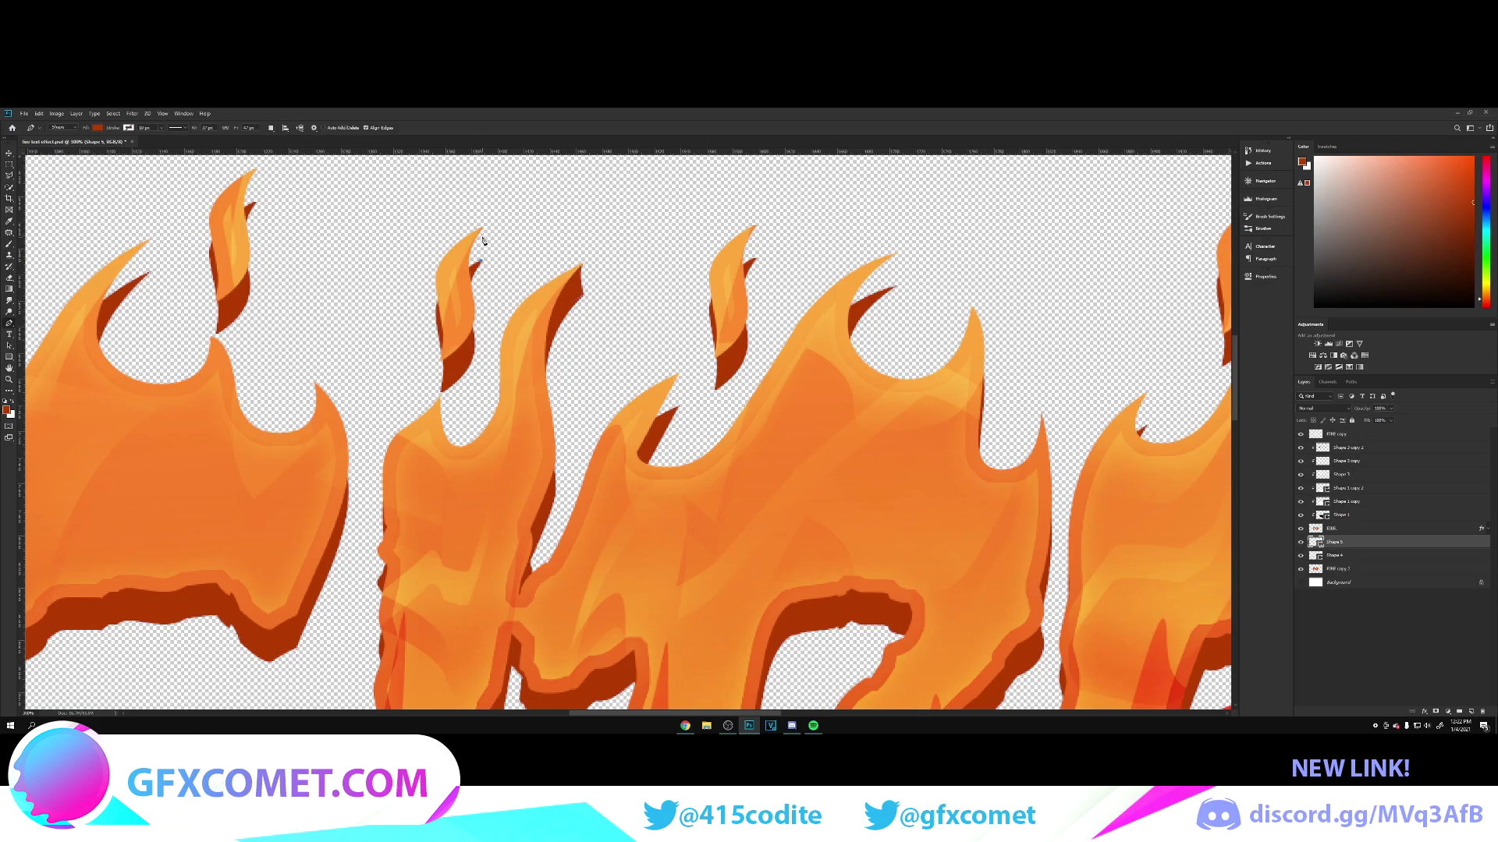
{"action": "left_click", "coordinate": [480, 228]}
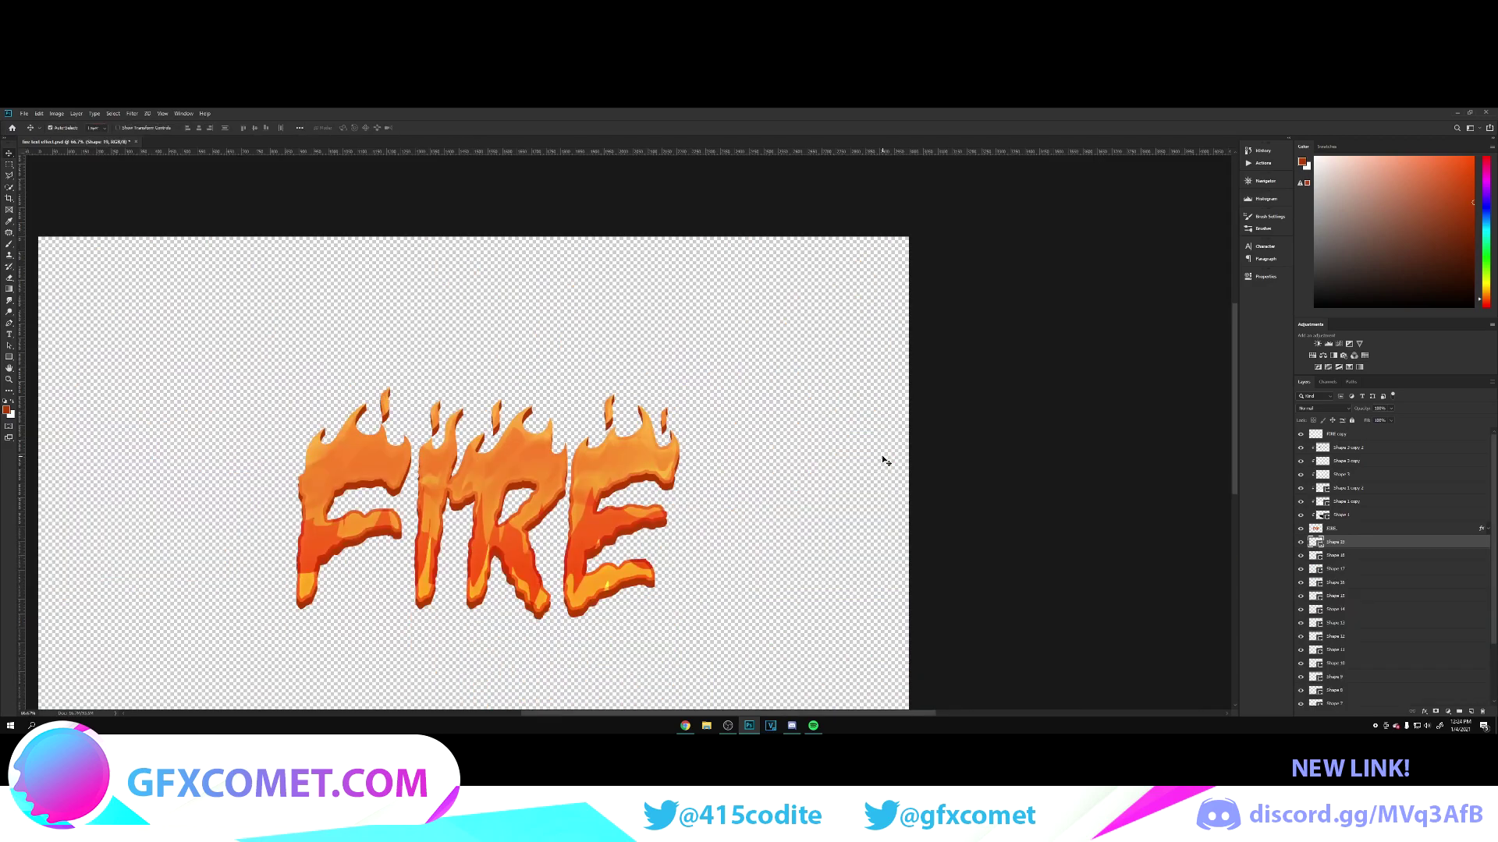
Step: Merge all the gap-filling shapes with the lower FIRE copy into one extrusion layer and save the document
{"action": "key", "text": "ctrl+1"}
{"action": "scroll", "coordinate": [810, 501], "scroll_direction": "down", "scroll_amount": 3}
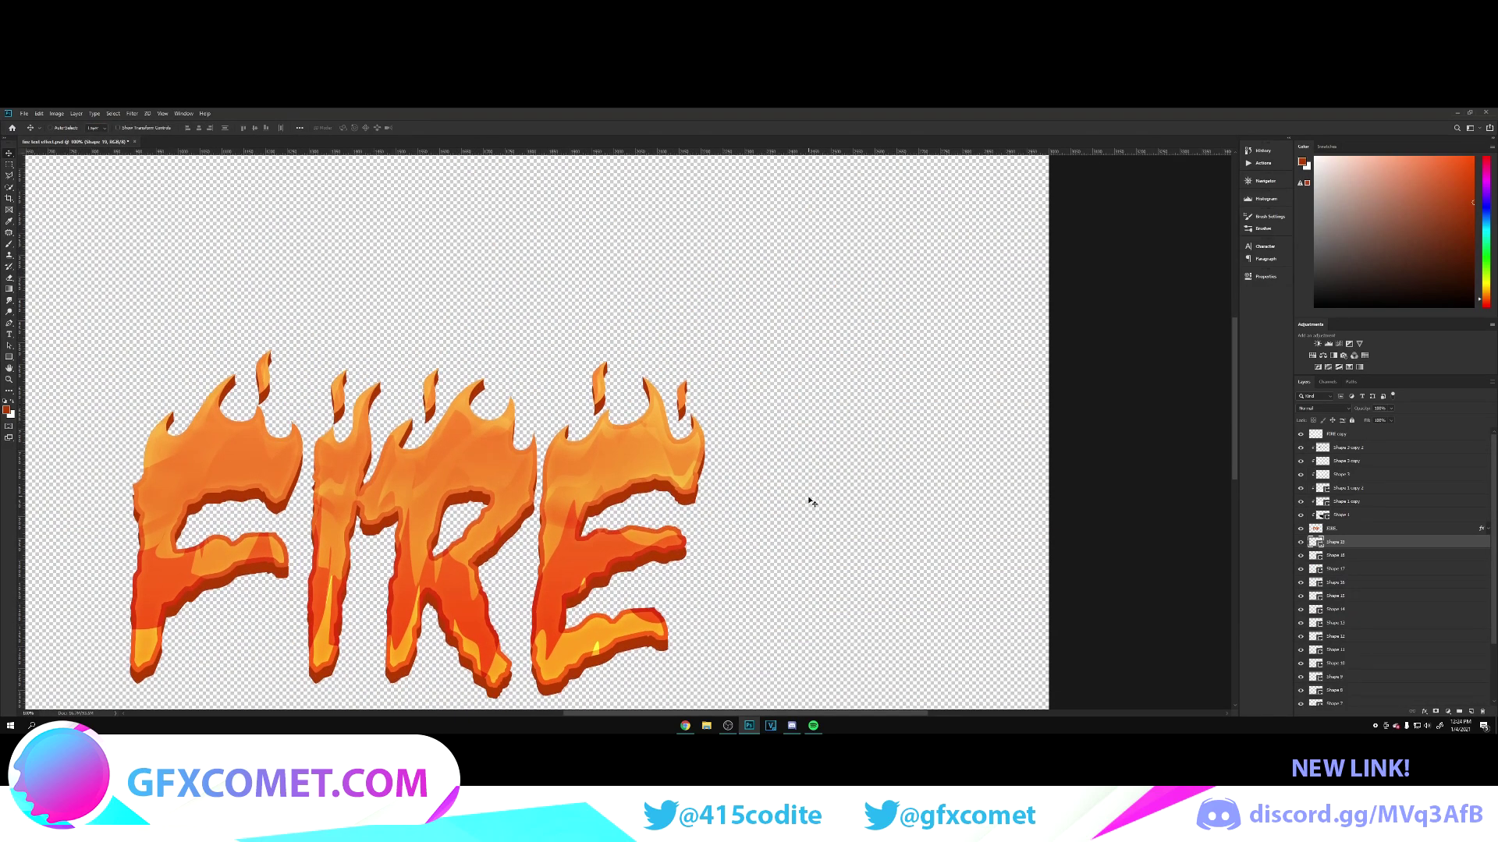
{"action": "left_click_drag", "start_coordinate": [763, 715], "coordinate": [692, 713]}
{"action": "scroll", "coordinate": [858, 546], "scroll_direction": "down", "scroll_amount": 2}
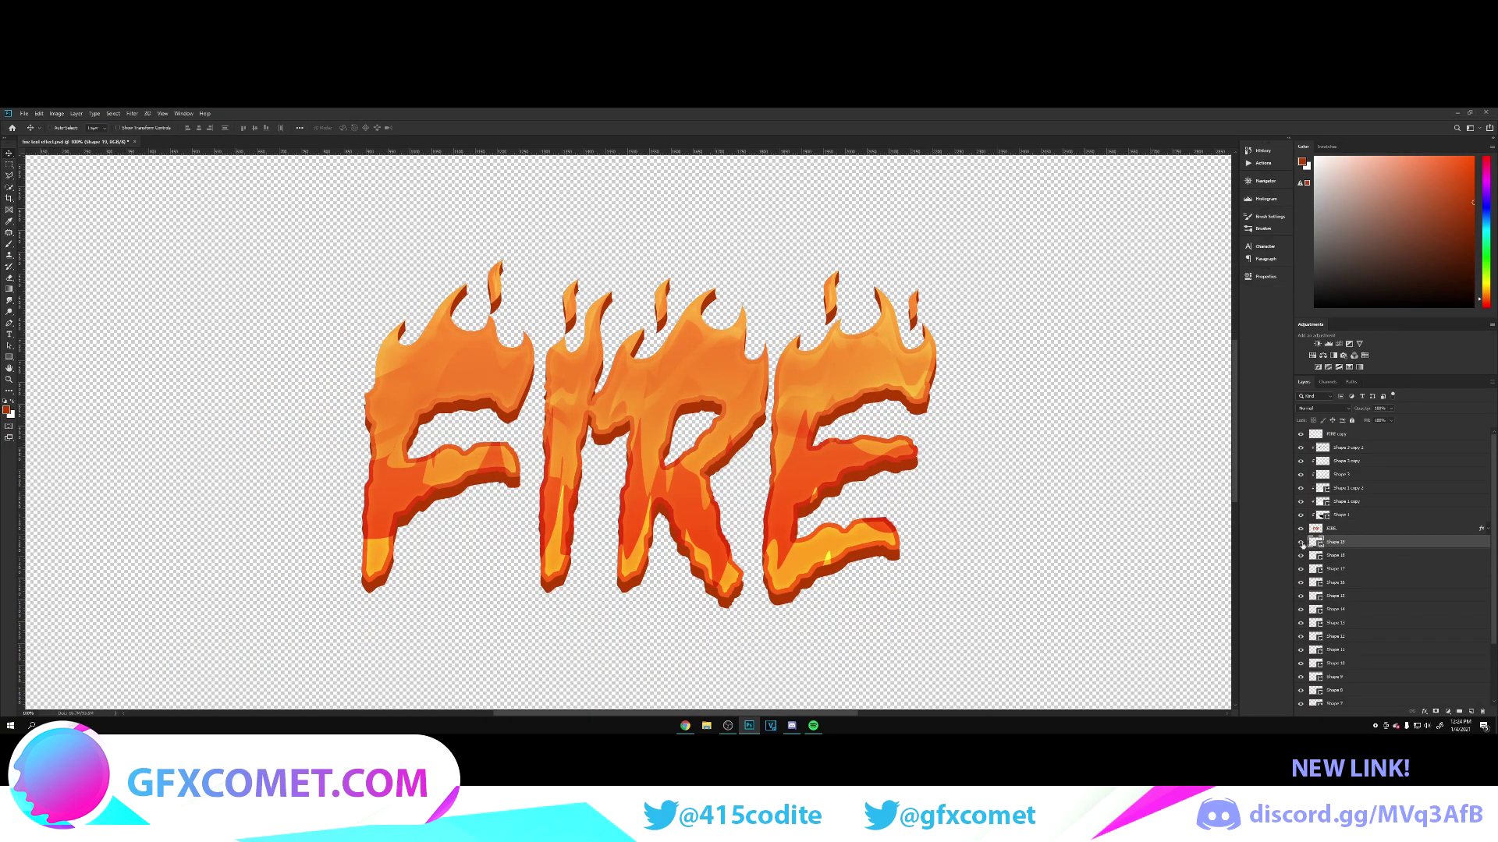
{"action": "scroll", "coordinate": [1376, 536], "scroll_direction": "down", "scroll_amount": 2}
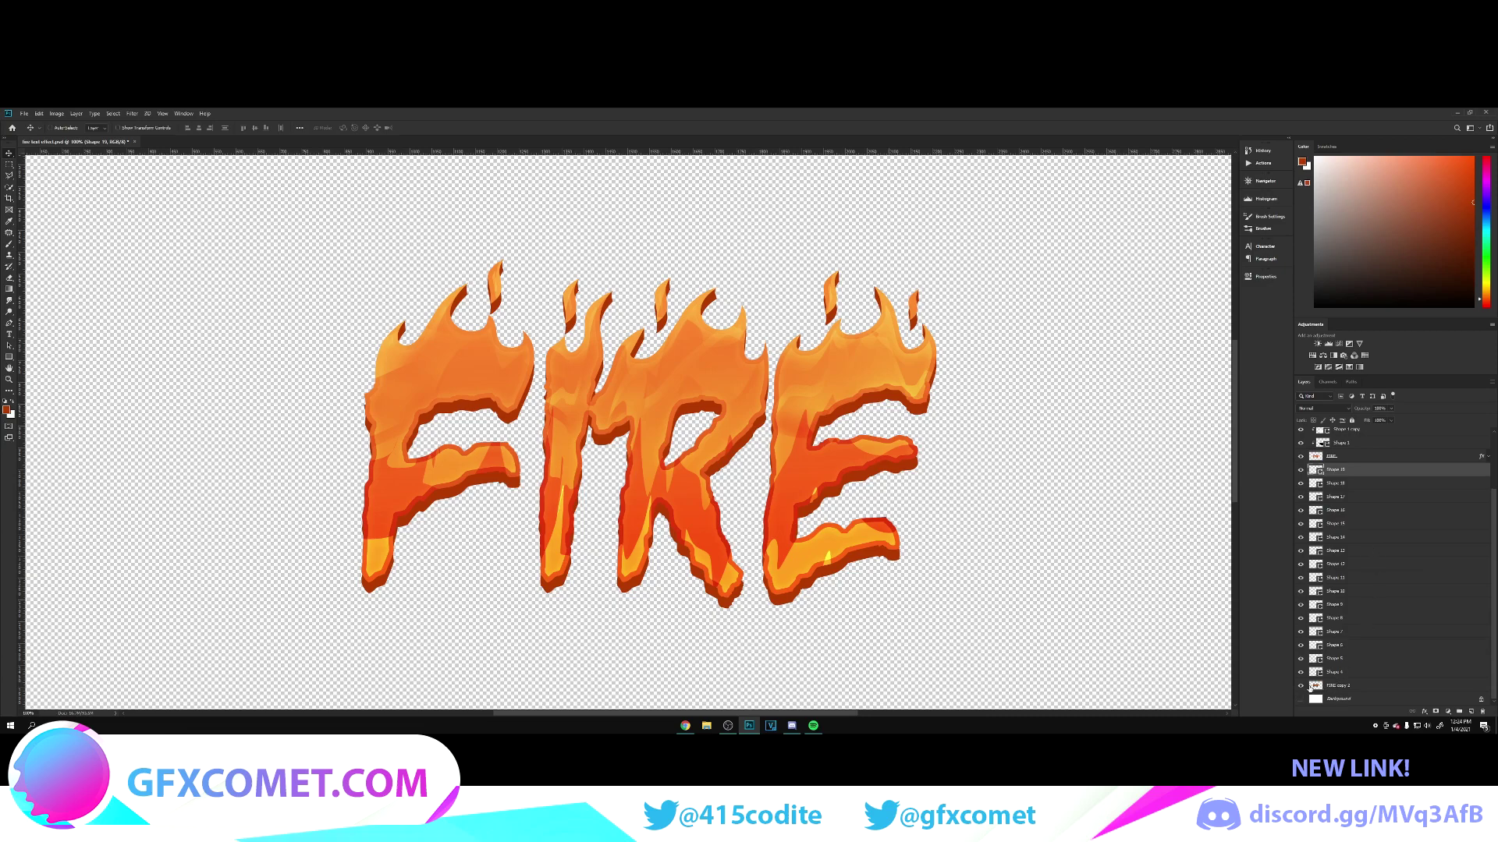
{"action": "left_click", "coordinate": [1365, 673], "text": "shift"}
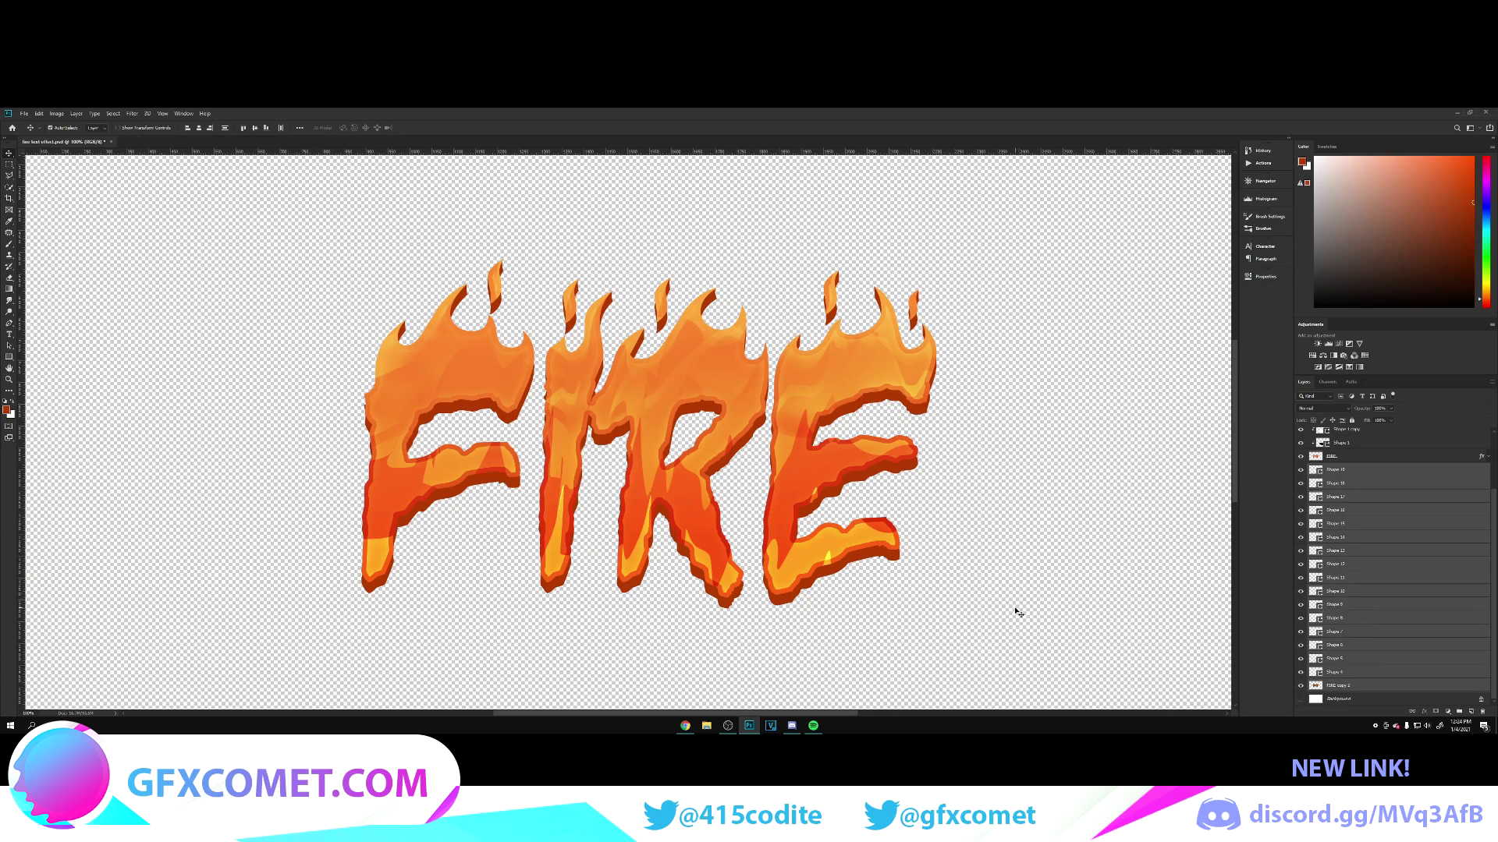
{"action": "key", "text": "ctrl+e"}
{"action": "left_click_drag", "start_coordinate": [858, 449], "coordinate": [855, 570]}
{"action": "key", "text": "ctrl+z"}
{"action": "key", "text": "ctrl+s"}
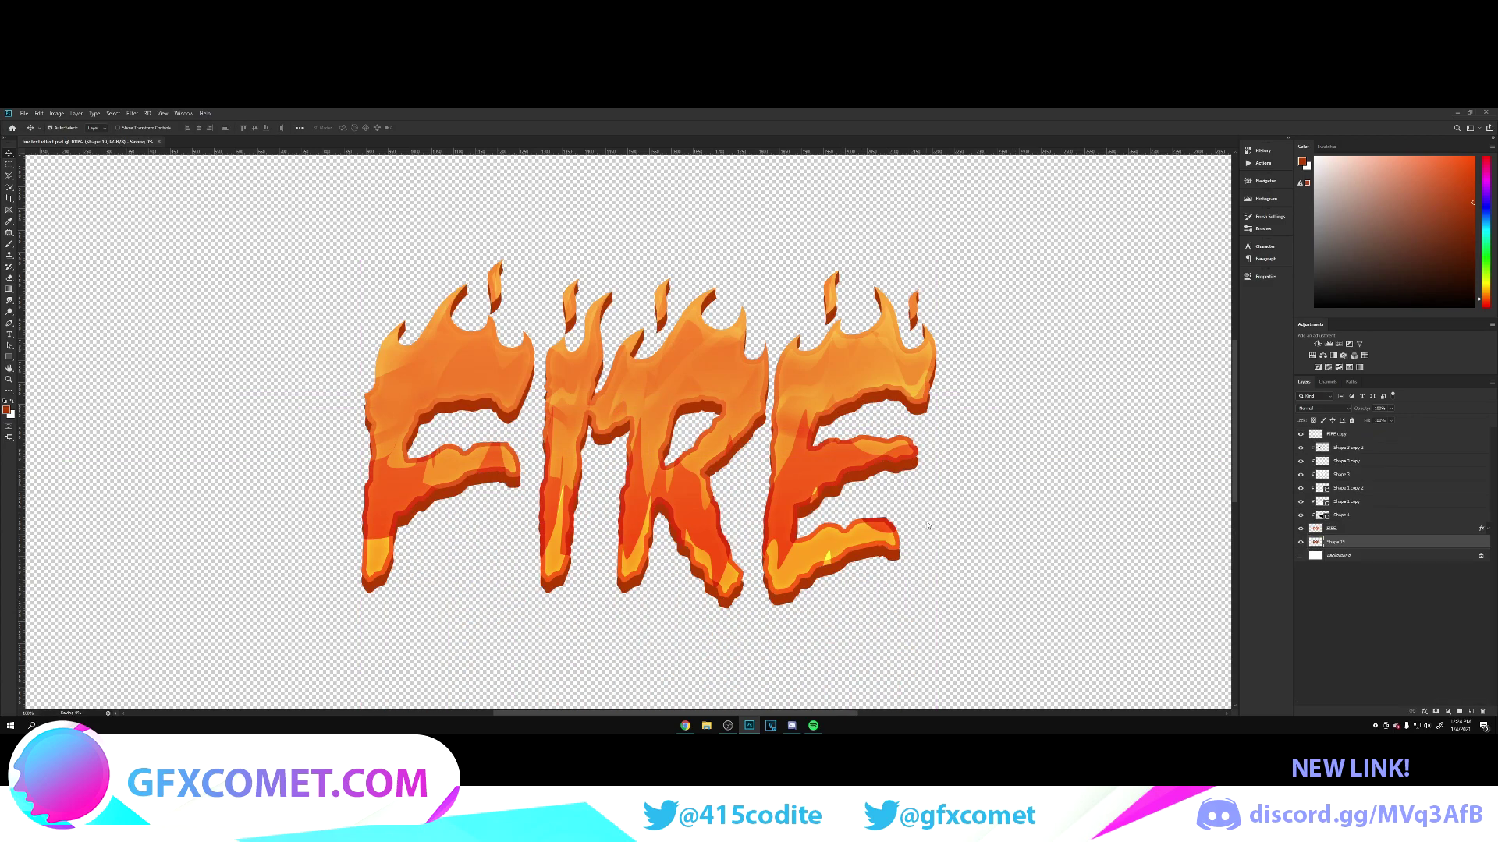
Step: Create a new layer above the merged extrusion layer and clip it to that layer
{"action": "key", "text": "ctrl+shift+alt+n"}
{"action": "right_click", "coordinate": [1372, 541]}
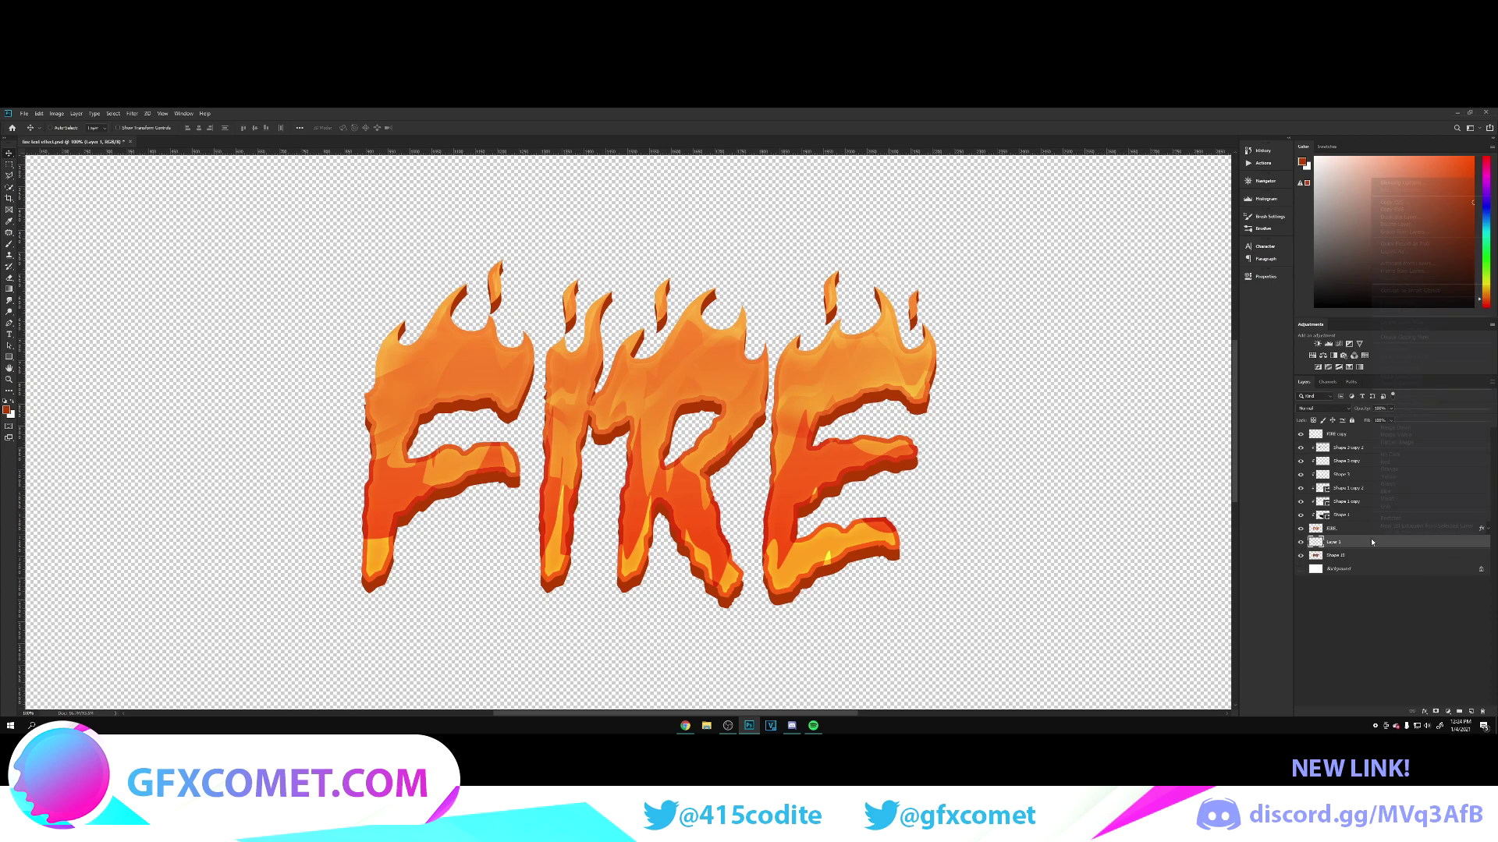
{"action": "left_click", "coordinate": [1420, 339]}
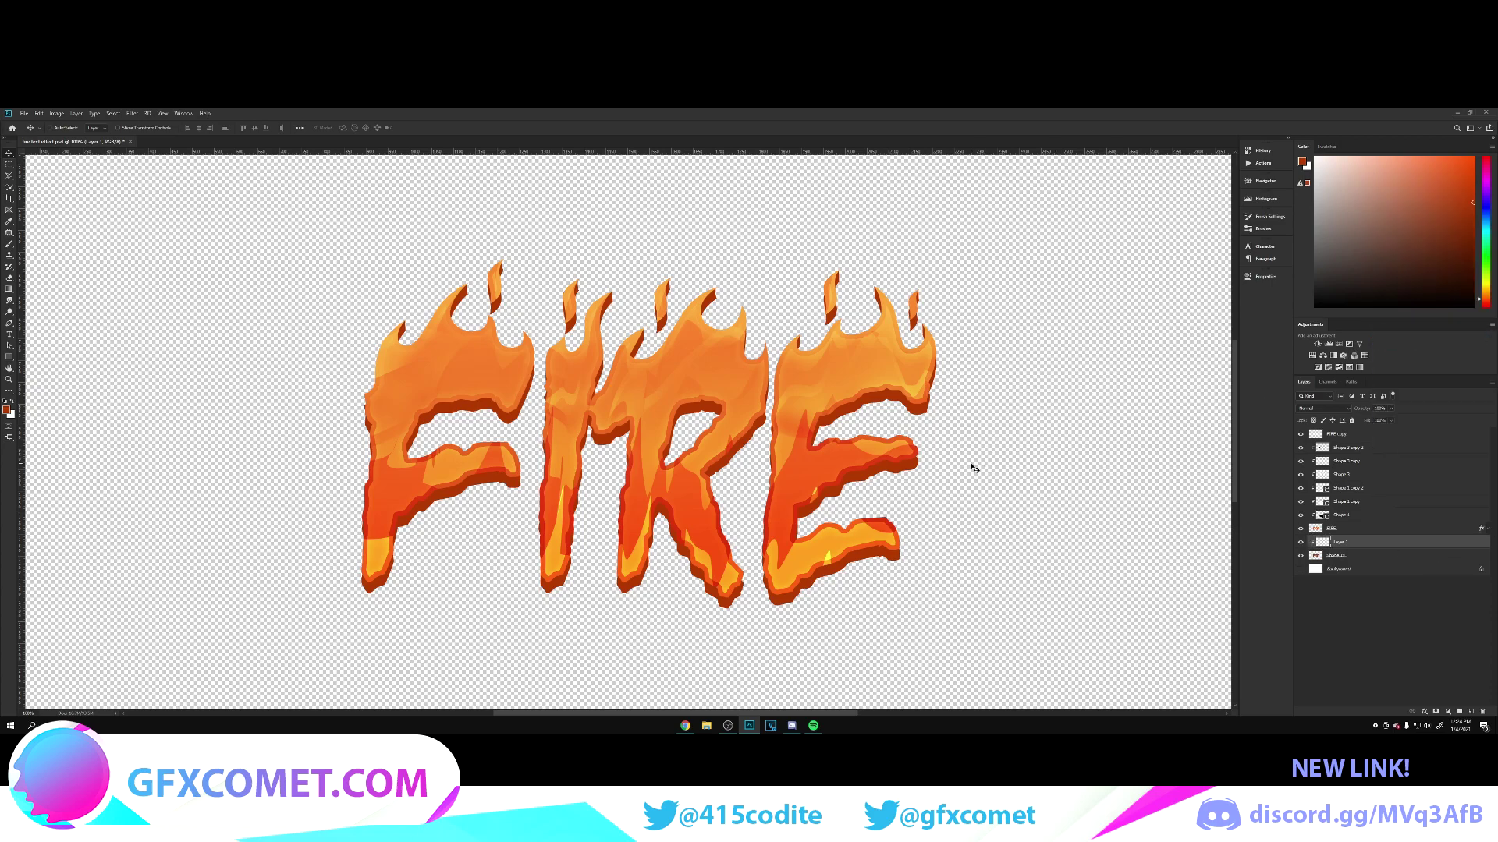
Step: Paint soft black shading with a small brush on the F's extrusion, directly beneath the letter face's lower edges
{"action": "key", "text": "b"}
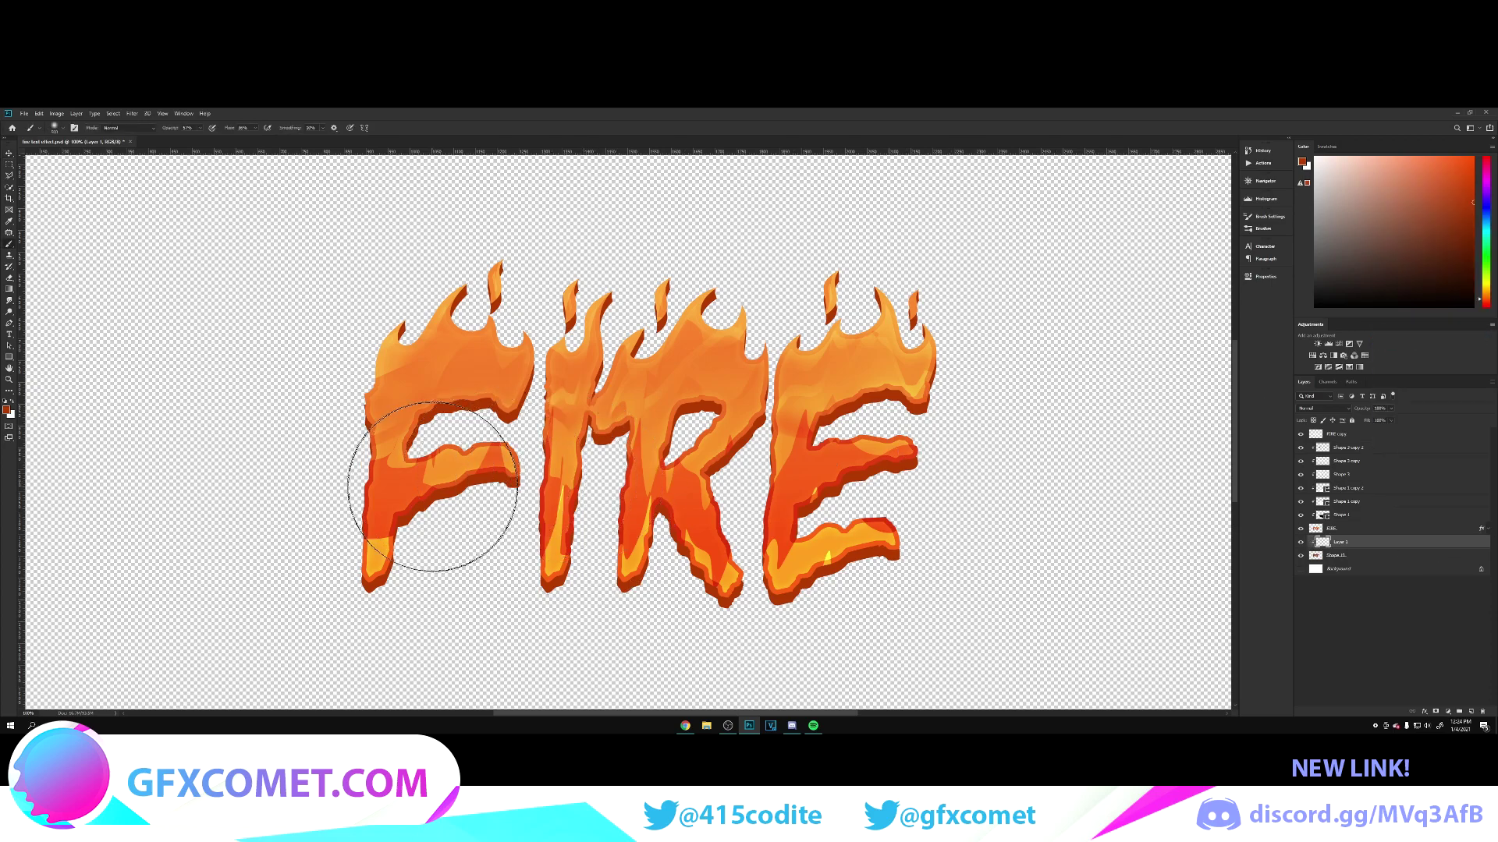
{"action": "key", "text": "ctrl+plus"}
{"action": "key", "text": "d"}
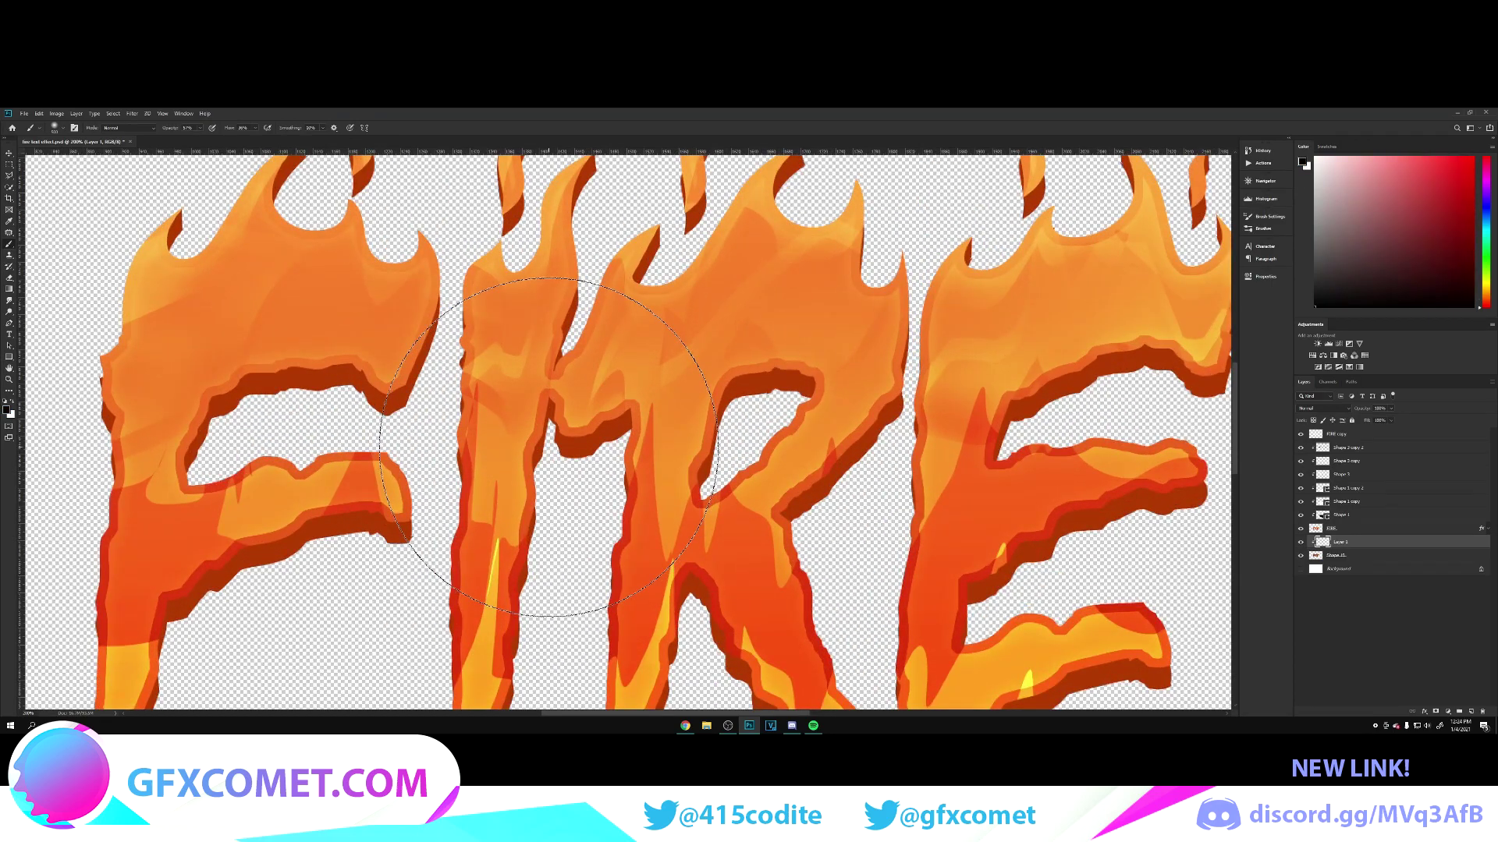
{"action": "key", "text": "bracketleft"}
{"action": "key", "text": "bracketleft"}
{"action": "key", "text": "bracketleft"}
{"action": "key", "text": "bracketleft"}
{"action": "key", "text": "bracketleft"}
{"action": "key", "text": "bracketleft"}
{"action": "key", "text": "bracketleft"}
{"action": "key", "text": "bracketleft"}
{"action": "key", "text": "bracketleft"}
{"action": "key", "text": "bracketleft"}
{"action": "key", "text": "bracketleft"}
{"action": "key", "text": "bracketleft"}
{"action": "key", "text": "bracketleft"}
{"action": "key", "text": "ctrl+shift+BackSpace"}
{"action": "key", "text": "ctrl+plus"}
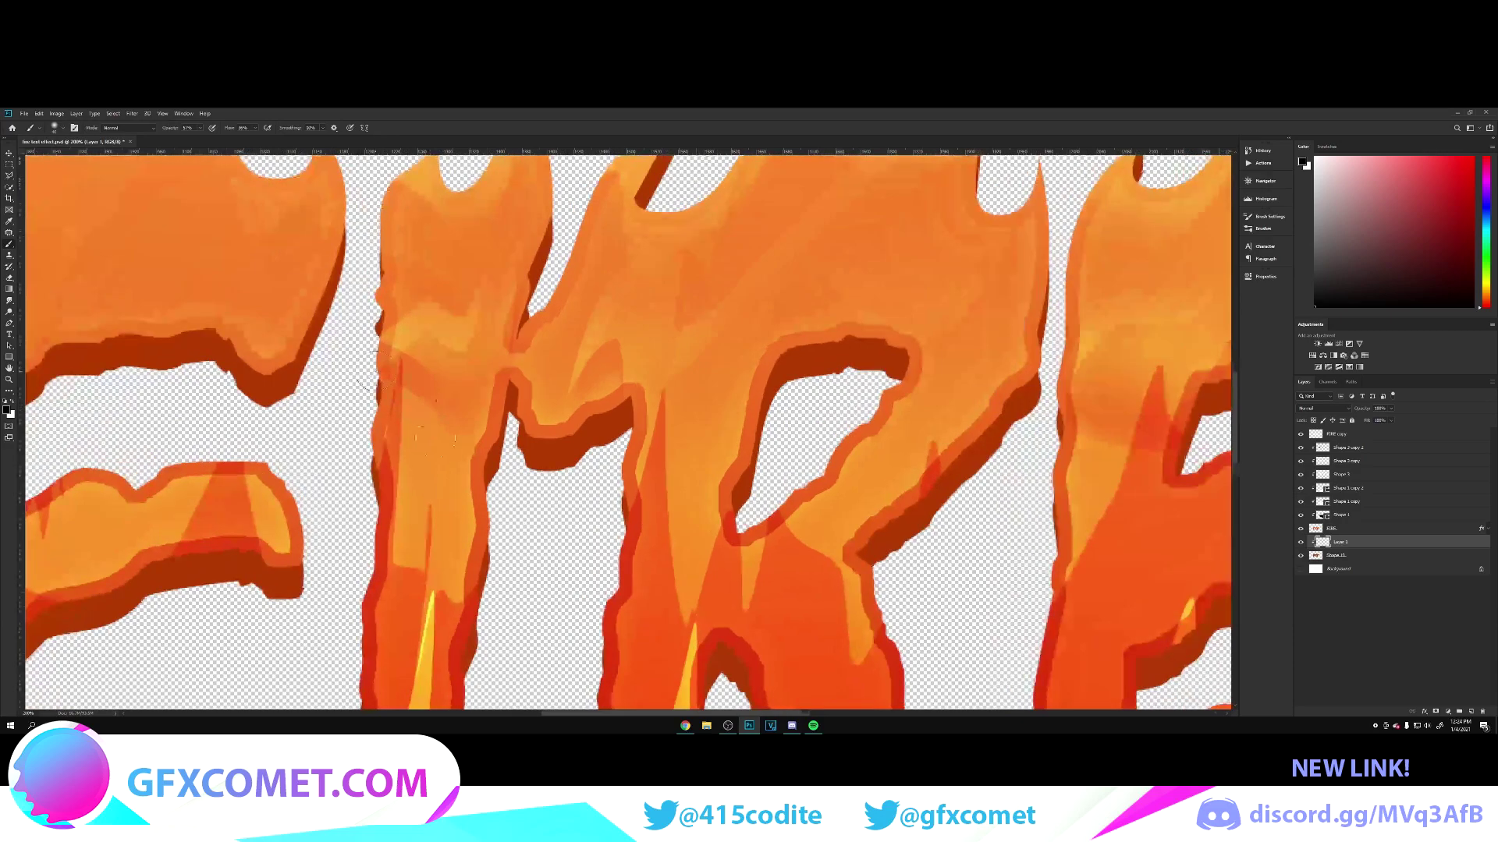
{"action": "left_click_drag", "start_coordinate": [757, 714], "coordinate": [653, 714]}
{"action": "mouse_move", "coordinate": [641, 333]}
{"action": "left_mouse_down"}
{"action": "mouse_move", "coordinate": [597, 362]}
{"action": "mouse_move", "coordinate": [666, 326]}
{"action": "mouse_move", "coordinate": [806, 325]}
{"action": "mouse_move", "coordinate": [753, 317]}
{"action": "mouse_move", "coordinate": [837, 367]}
{"action": "mouse_move", "coordinate": [904, 251]}
{"action": "mouse_move", "coordinate": [881, 304]}
{"action": "left_mouse_up"}
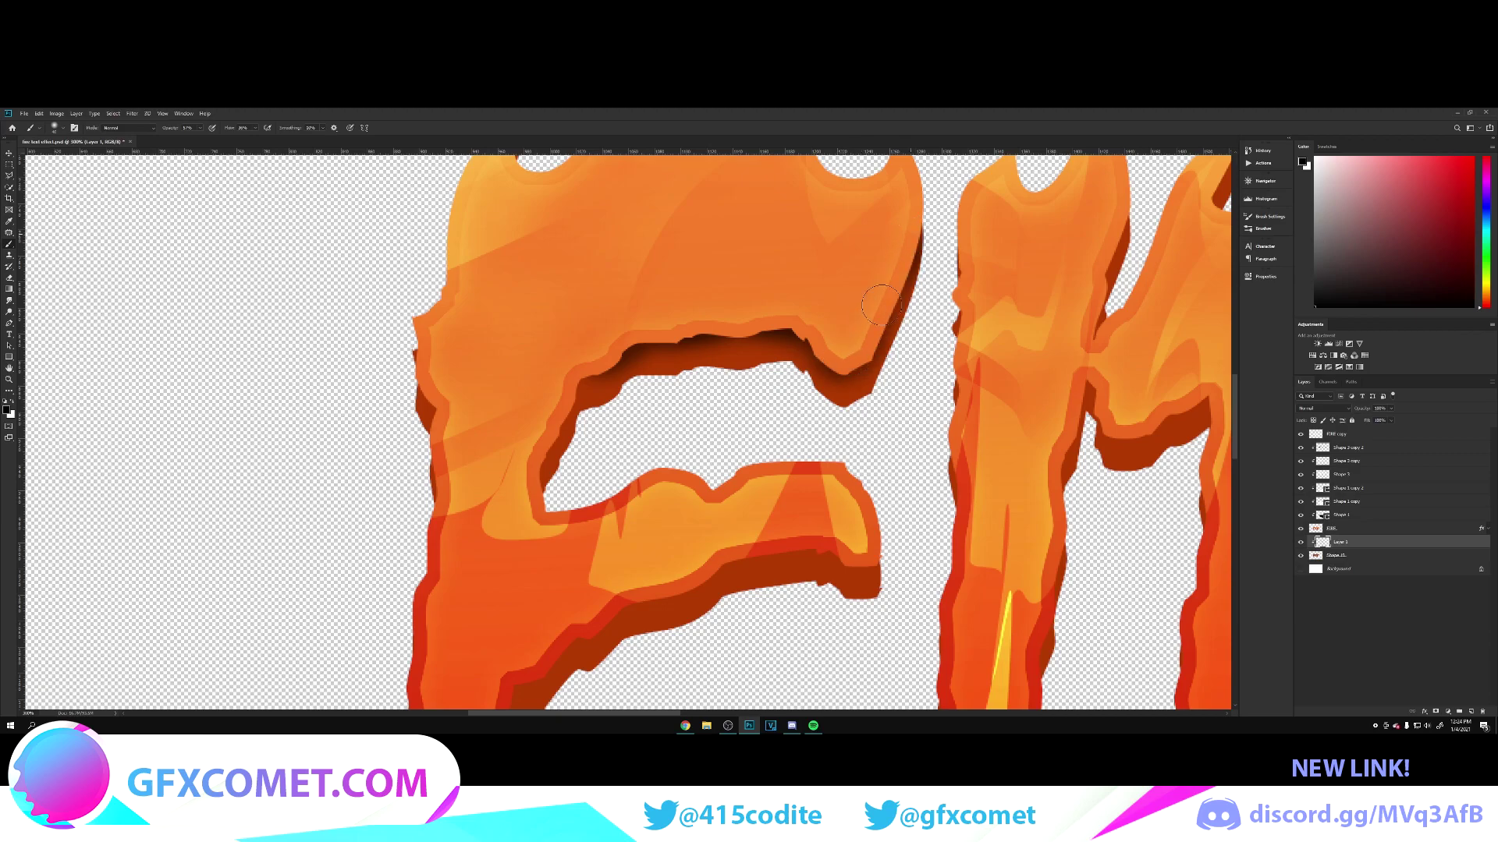
{"action": "left_click_drag", "start_coordinate": [617, 613], "coordinate": [699, 568]}
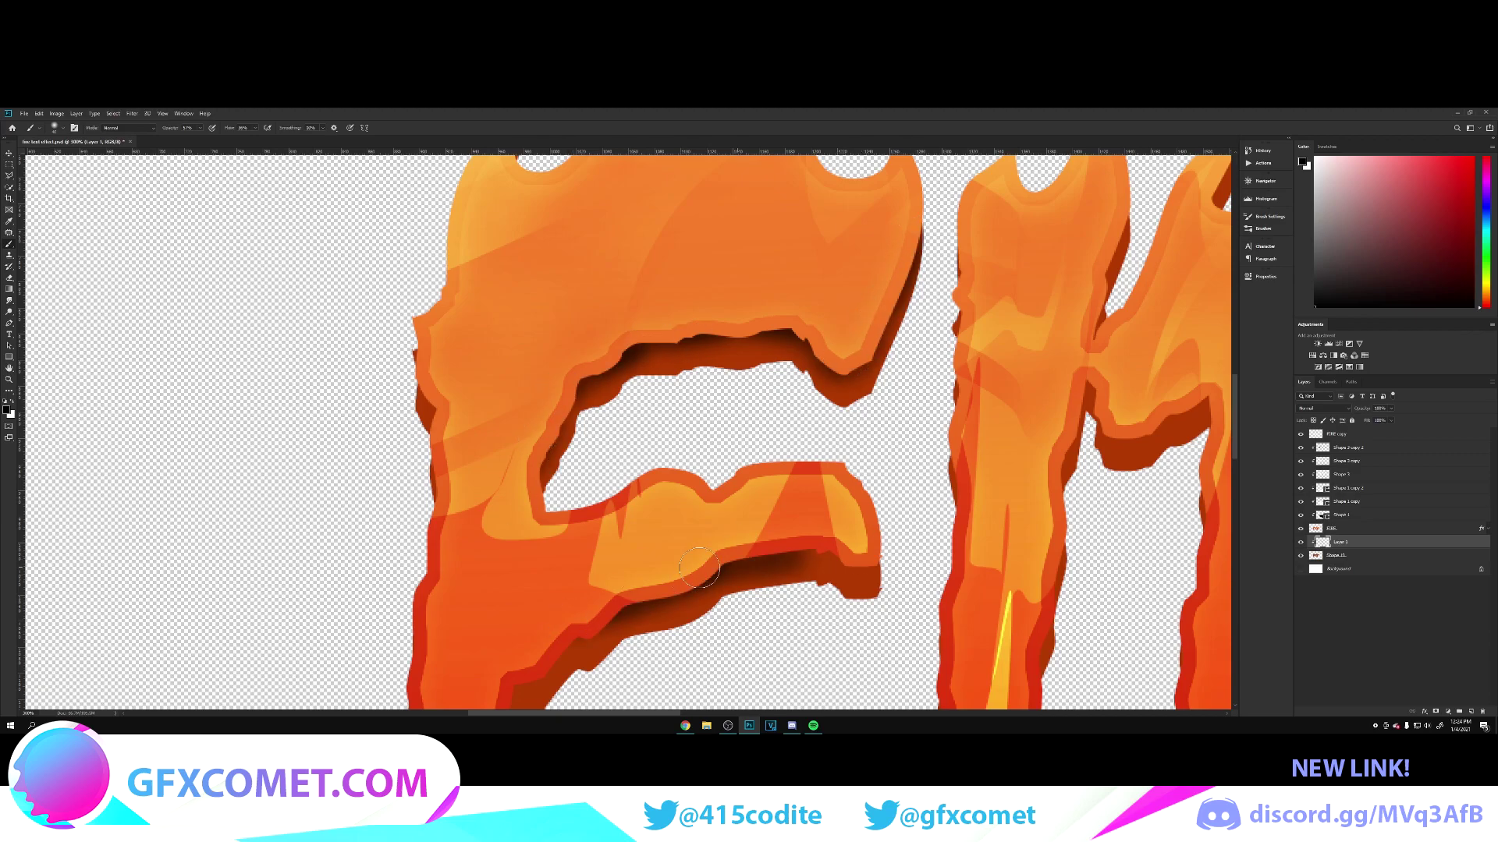
Step: Brush black shading onto the extrusion under the lower ends of the I and R and around the R's inner edges
{"action": "scroll", "coordinate": [699, 568], "scroll_direction": "down", "scroll_amount": 3}
{"action": "scroll", "coordinate": [773, 569], "scroll_direction": "right", "scroll_amount": 10}
{"action": "scroll", "coordinate": [755, 394], "scroll_direction": "down", "scroll_amount": 3}
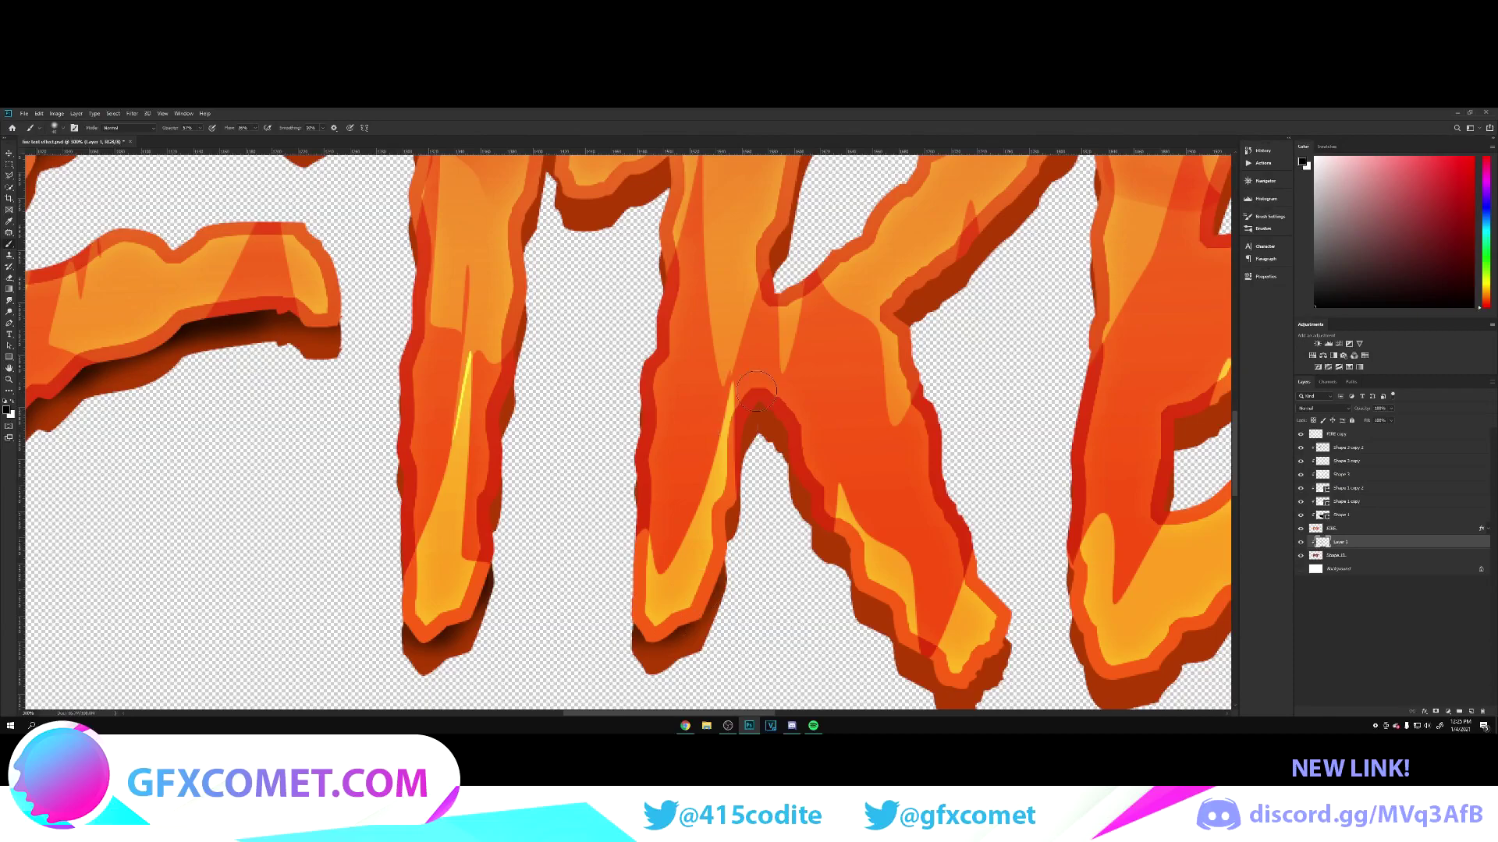
{"action": "mouse_move", "coordinate": [756, 394]}
{"action": "left_mouse_down"}
{"action": "mouse_move", "coordinate": [819, 461]}
{"action": "mouse_move", "coordinate": [889, 588]}
{"action": "mouse_move", "coordinate": [991, 655]}
{"action": "left_mouse_up"}
{"action": "left_click", "coordinate": [759, 413]}
{"action": "left_click_drag", "start_coordinate": [796, 371], "coordinate": [534, 671]}
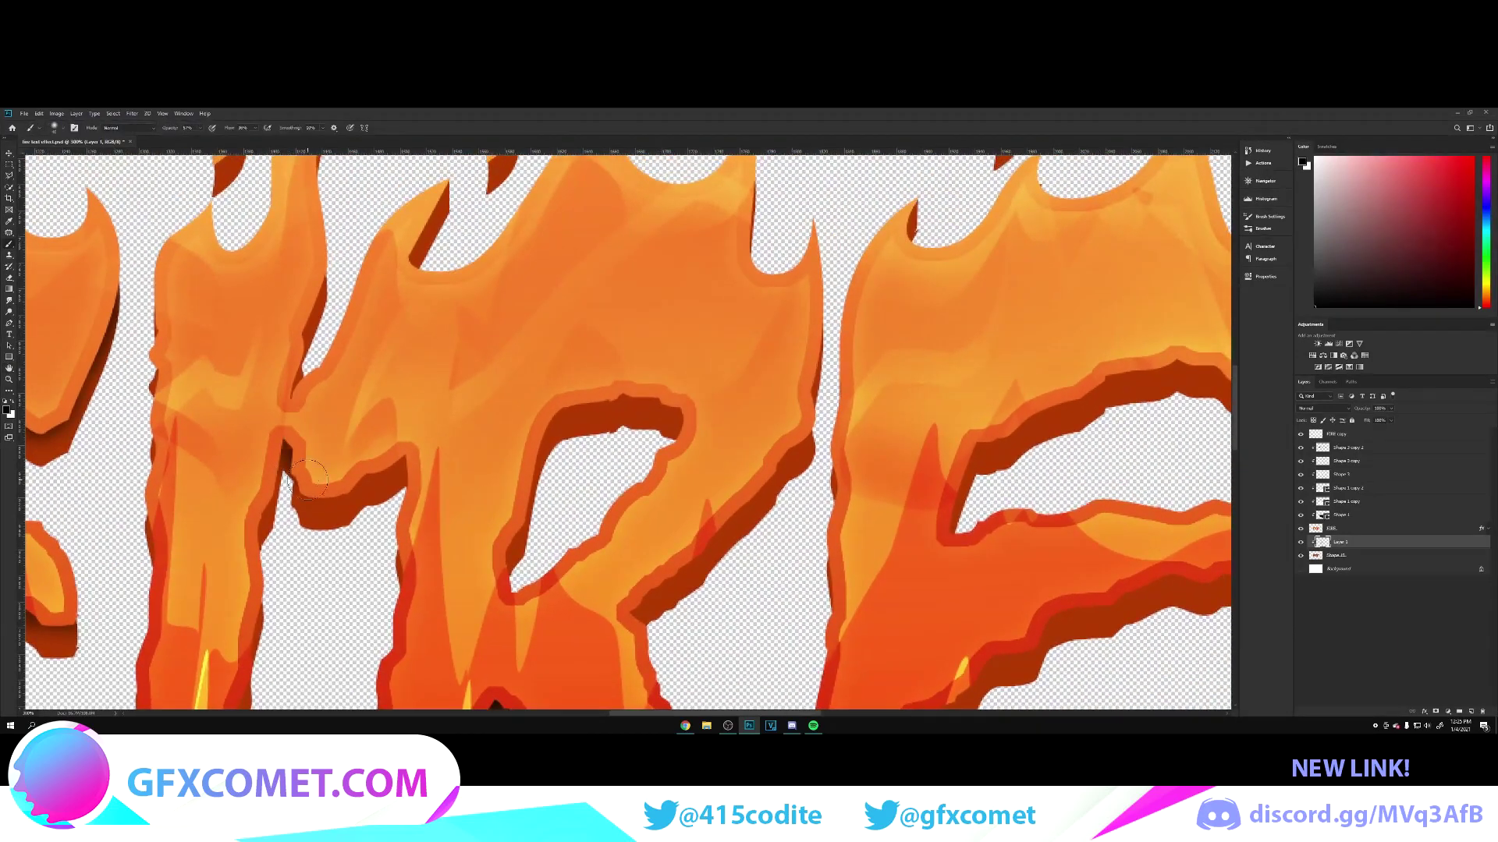
{"action": "mouse_move", "coordinate": [308, 476]}
{"action": "left_mouse_down"}
{"action": "mouse_move", "coordinate": [528, 421]}
{"action": "mouse_move", "coordinate": [797, 439]}
{"action": "mouse_move", "coordinate": [711, 532]}
{"action": "mouse_move", "coordinate": [519, 546]}
{"action": "left_mouse_up"}
{"action": "scroll", "coordinate": [314, 367], "scroll_direction": "up", "scroll_amount": 5}
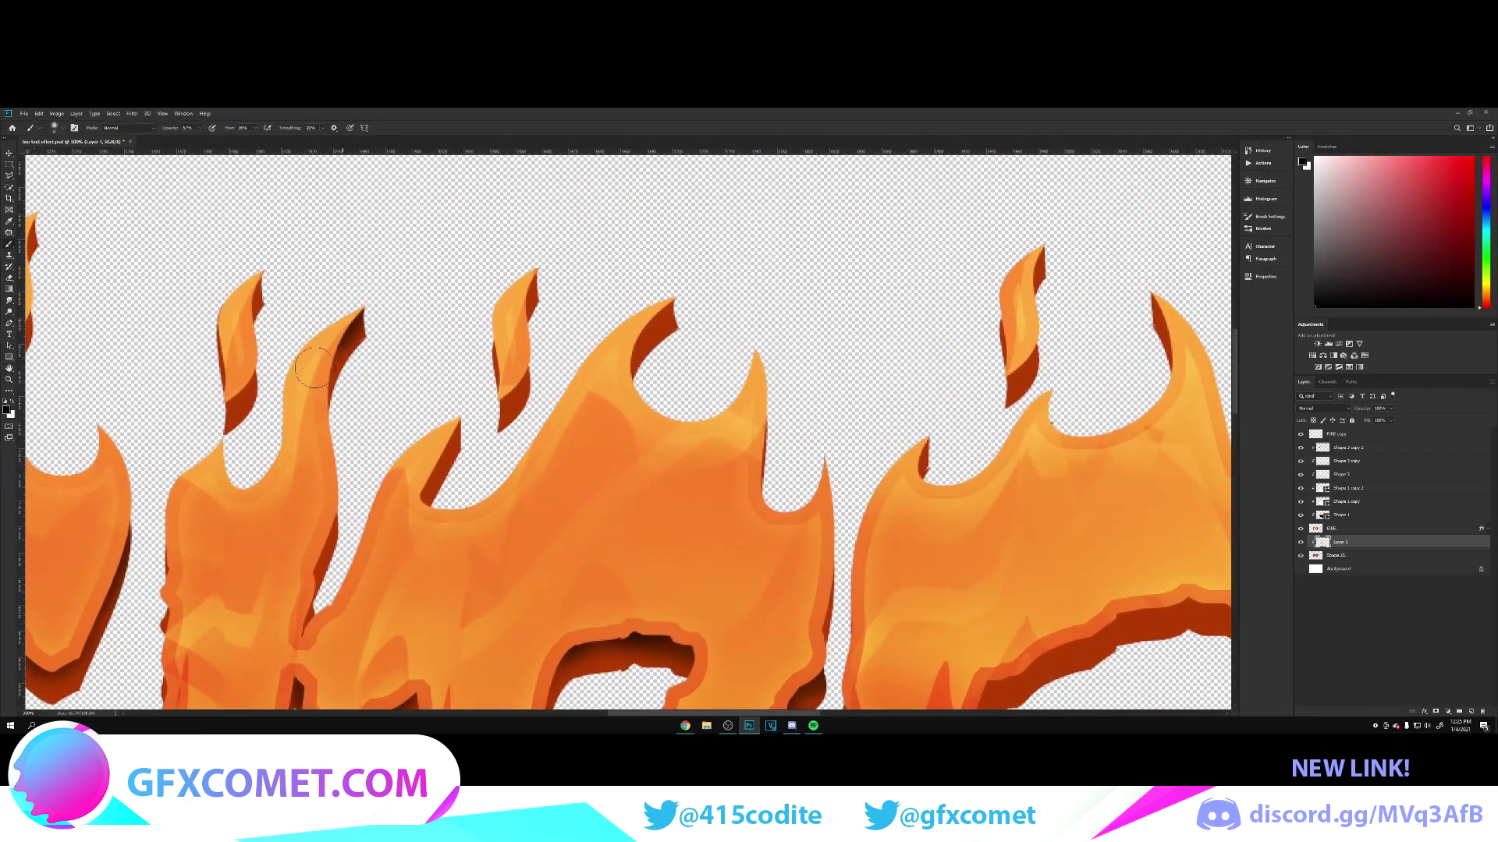
Step: Brush black shading onto the extrusion of the flame tips and the detached flames above the letters
{"action": "left_click_drag", "start_coordinate": [315, 366], "coordinate": [323, 550]}
{"action": "left_click", "coordinate": [445, 451]}
{"action": "left_click", "coordinate": [517, 375]}
{"action": "left_click", "coordinate": [658, 304]}
{"action": "left_click", "coordinate": [1037, 265]}
{"action": "left_click", "coordinate": [1037, 360]}
{"action": "left_click", "coordinate": [1160, 291]}
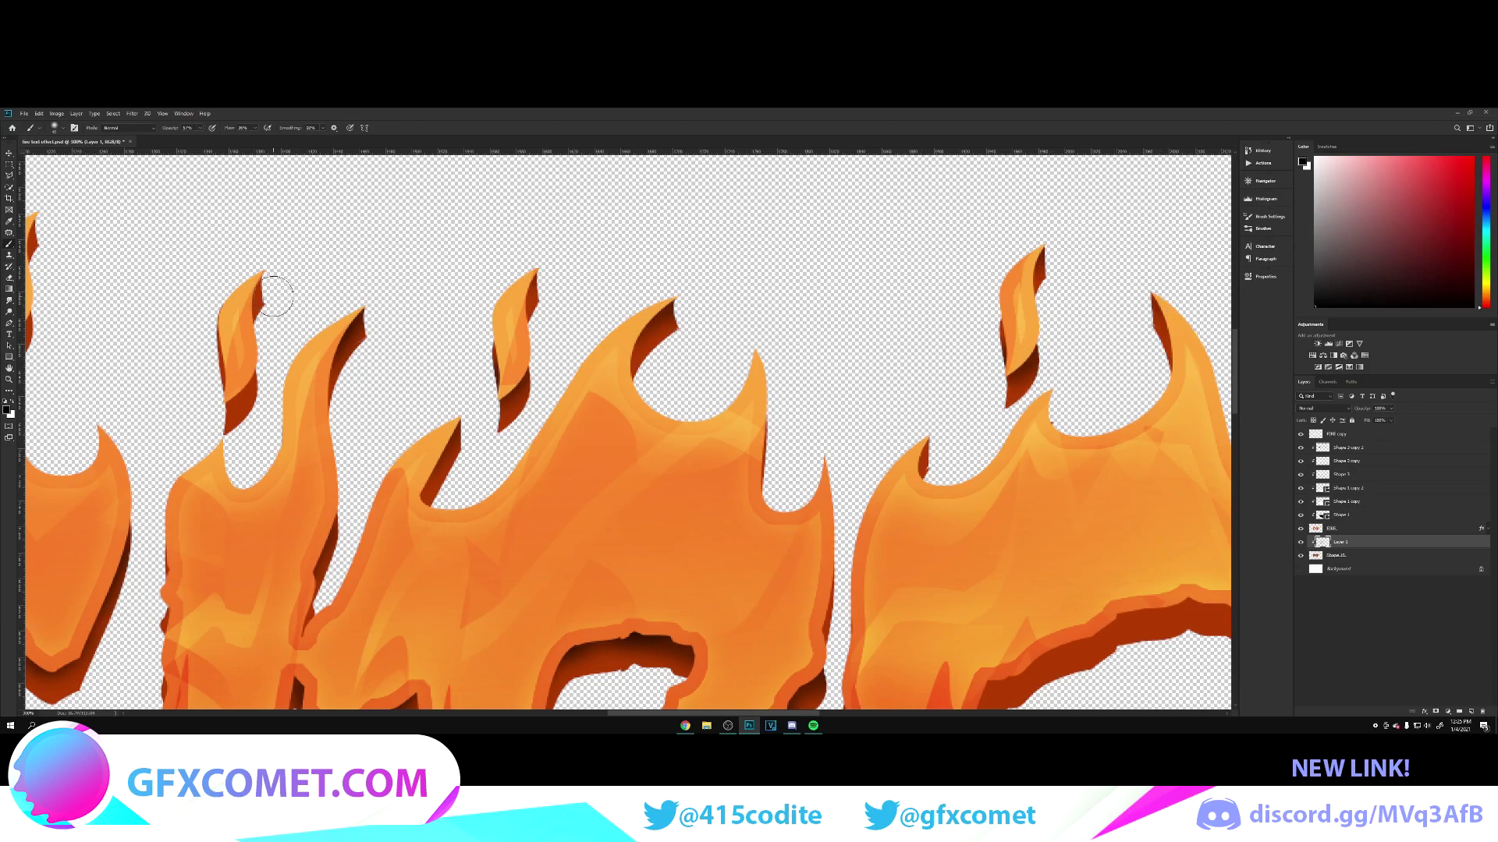
{"action": "mouse_move", "coordinate": [261, 370]}
{"action": "left_mouse_down"}
{"action": "mouse_move", "coordinate": [243, 390]}
{"action": "mouse_move", "coordinate": [745, 405]}
{"action": "left_mouse_up"}
{"action": "left_click", "coordinate": [402, 331]}
{"action": "left_click", "coordinate": [511, 343]}
Step: Brush black shading onto the extrusion along the R's diagonal edges and under the arms of the E
{"action": "left_click_drag", "start_coordinate": [967, 438], "coordinate": [78, 328]}
{"action": "left_click_drag", "start_coordinate": [499, 585], "coordinate": [476, 643]}
{"action": "left_click_drag", "start_coordinate": [724, 511], "coordinate": [825, 468]}
{"action": "left_click", "coordinate": [773, 215]}
{"action": "left_click", "coordinate": [768, 277]}
{"action": "left_click", "coordinate": [669, 214]}
{"action": "left_click_drag", "start_coordinate": [733, 600], "coordinate": [802, 236]}
{"action": "left_click_drag", "start_coordinate": [827, 347], "coordinate": [664, 364]}
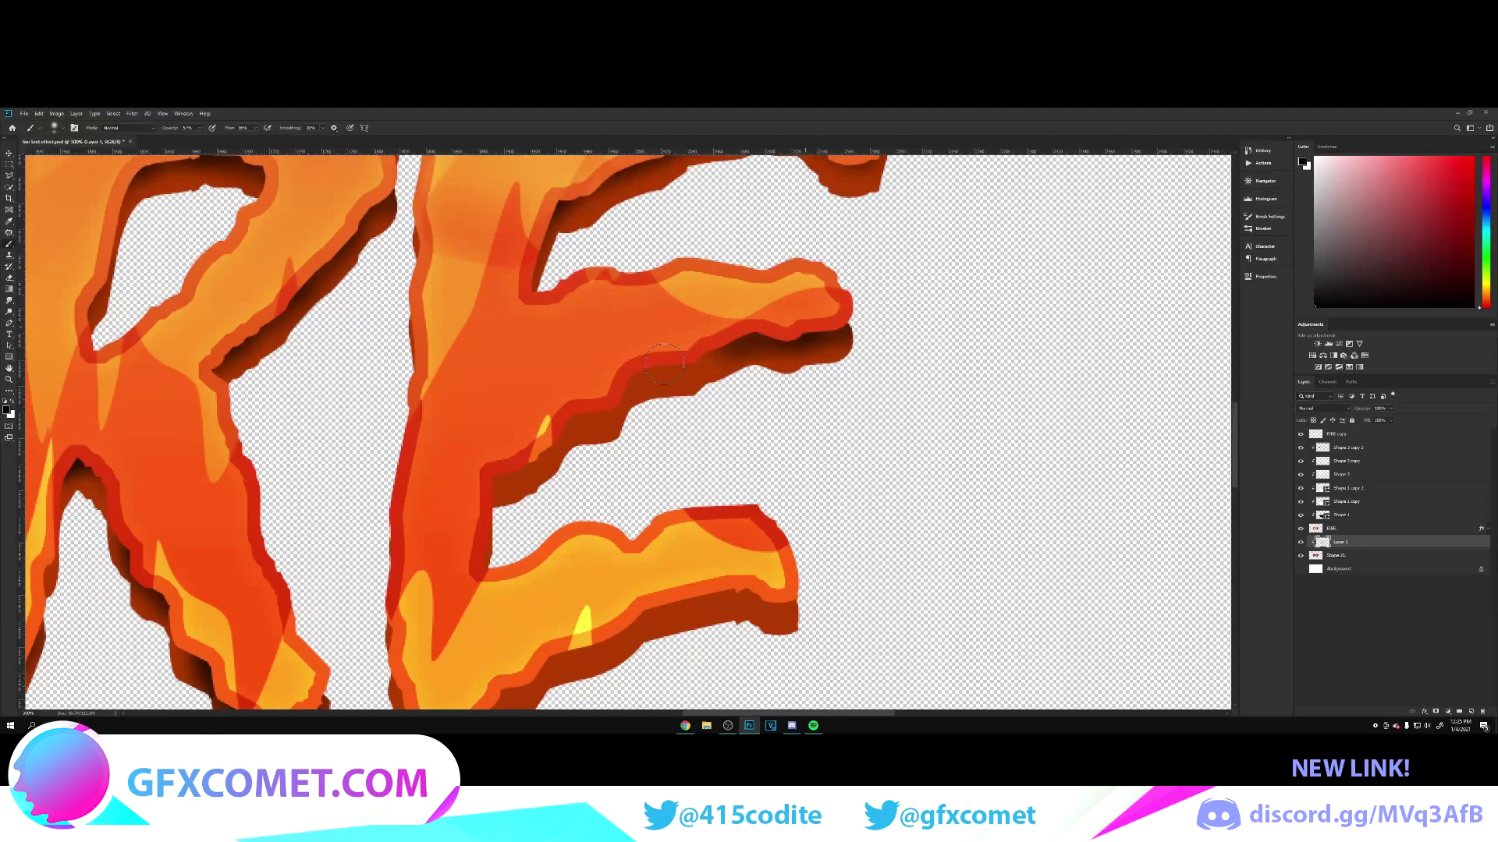
{"action": "scroll", "coordinate": [664, 364], "scroll_direction": "down", "scroll_amount": 5}
Step: Set the black shading layer's blend mode to Soft Light and lower its opacity
{"action": "key", "text": "v"}
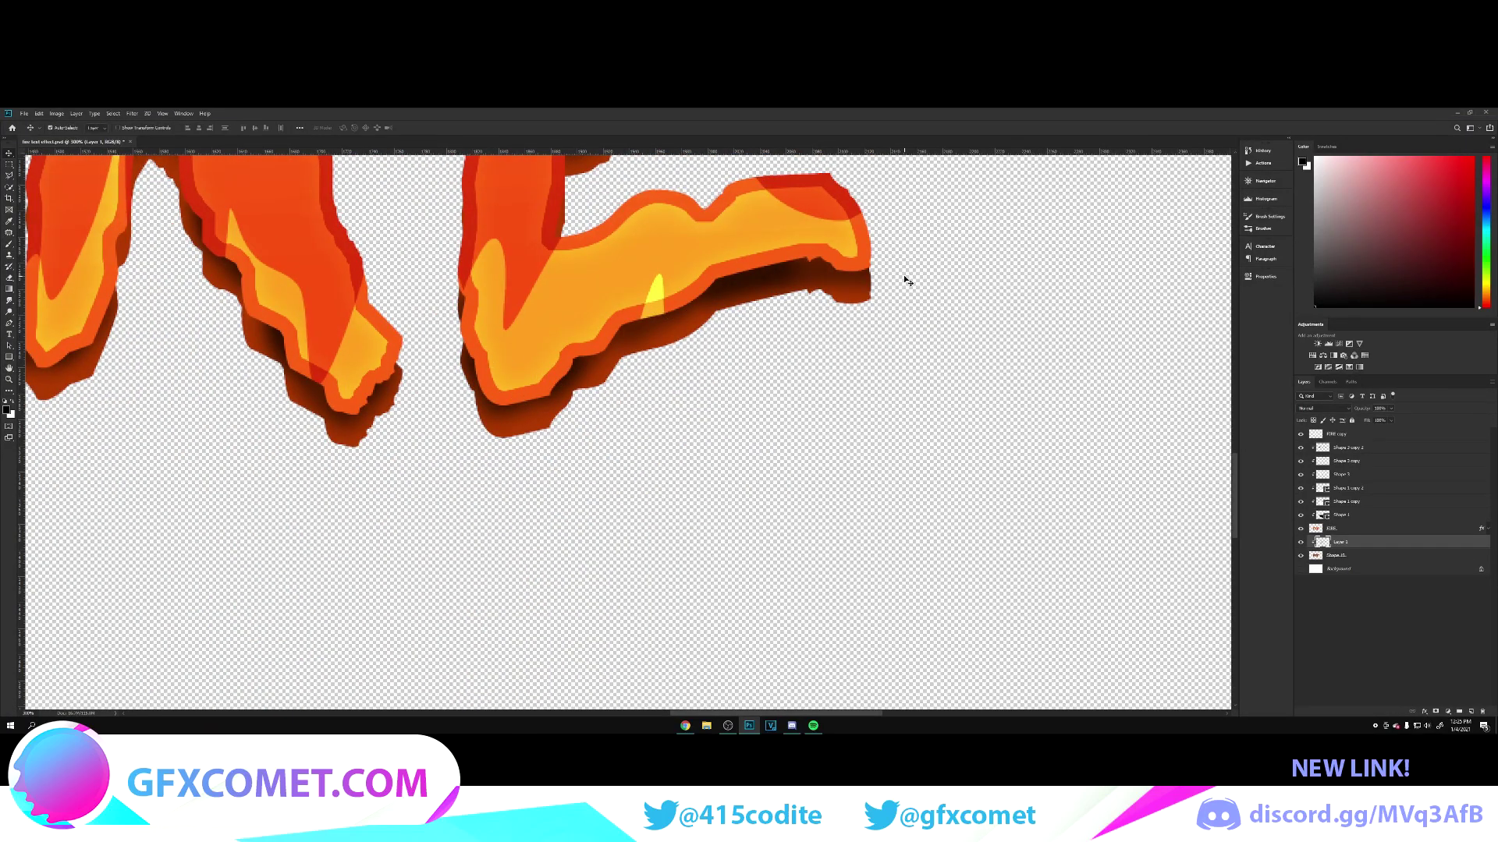
{"action": "scroll", "coordinate": [908, 281], "scroll_direction": "down", "scroll_amount": 5}
{"action": "scroll", "coordinate": [902, 277], "scroll_direction": "up", "scroll_amount": 1}
{"action": "scroll", "coordinate": [778, 429], "scroll_direction": "up", "scroll_amount": 2}
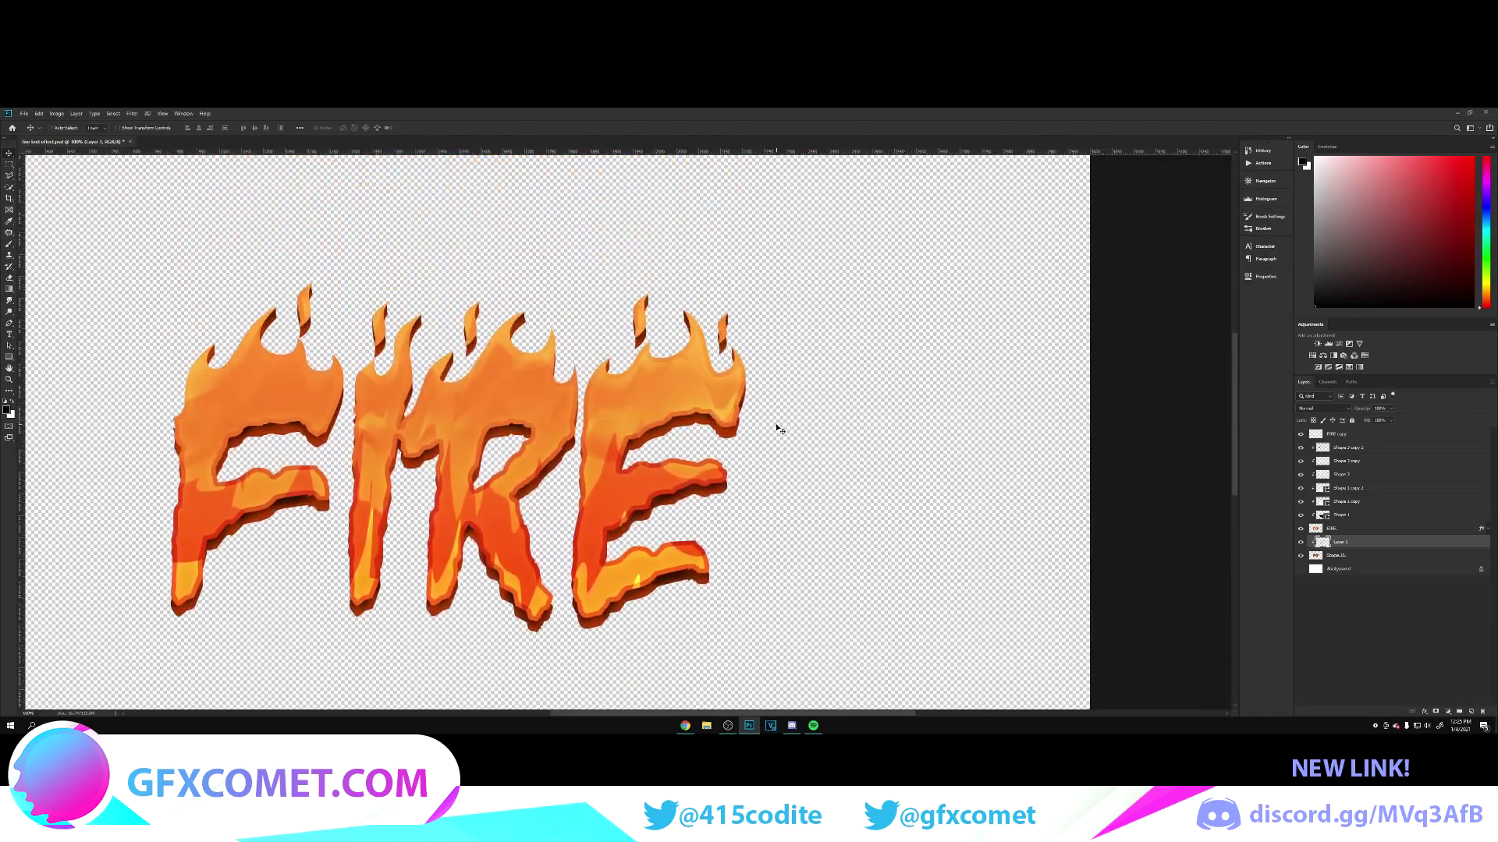
{"action": "scroll", "coordinate": [779, 429], "scroll_direction": "up", "scroll_amount": 1}
{"action": "left_click_drag", "start_coordinate": [753, 713], "coordinate": [699, 713]}
{"action": "scroll", "coordinate": [839, 543], "scroll_direction": "down", "scroll_amount": 2}
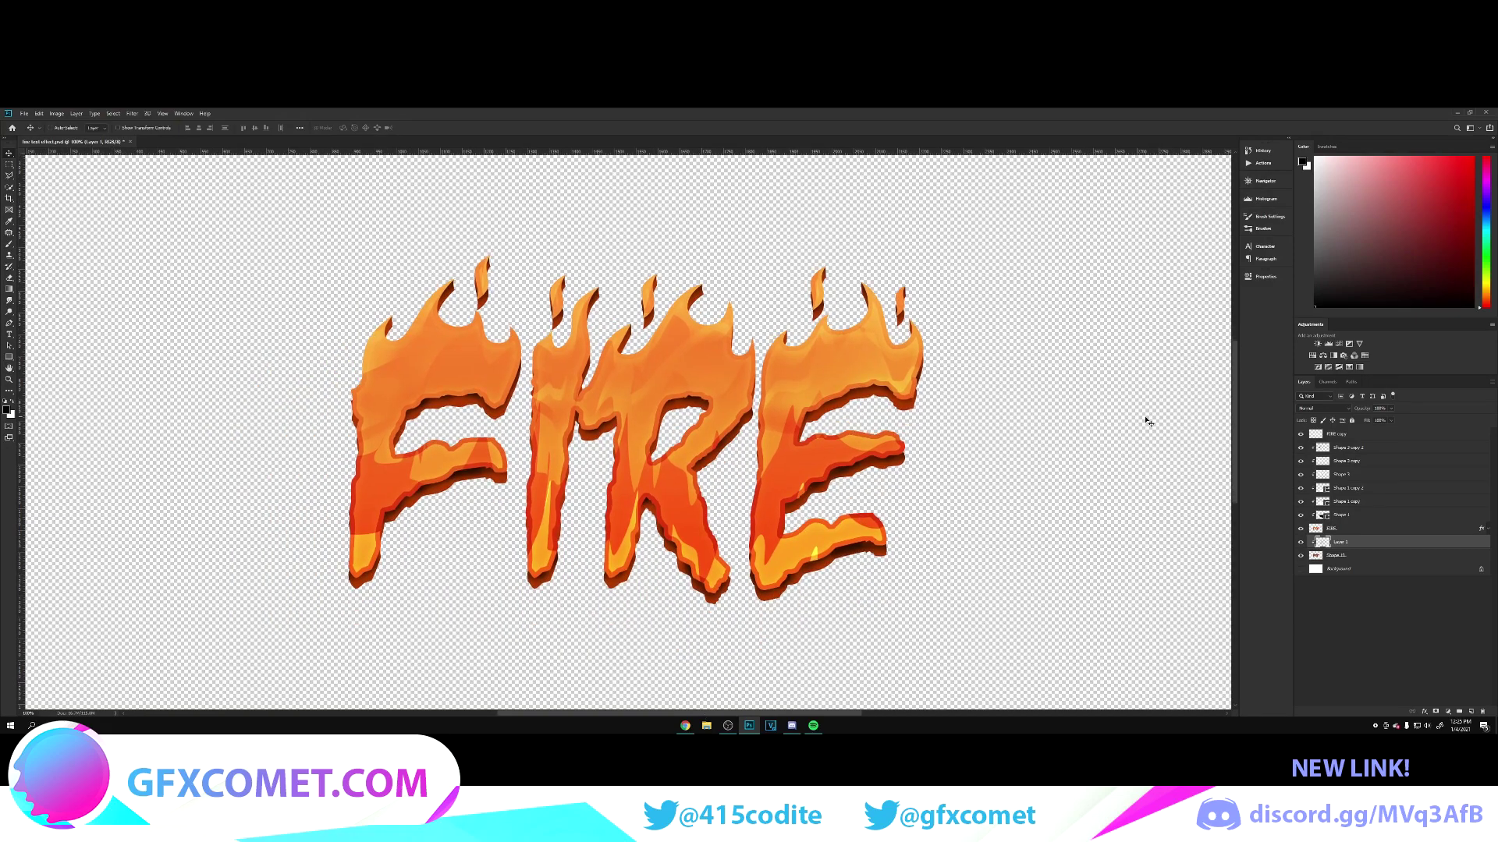
{"action": "left_click", "coordinate": [1349, 411]}
{"action": "left_click", "coordinate": [1326, 512]}
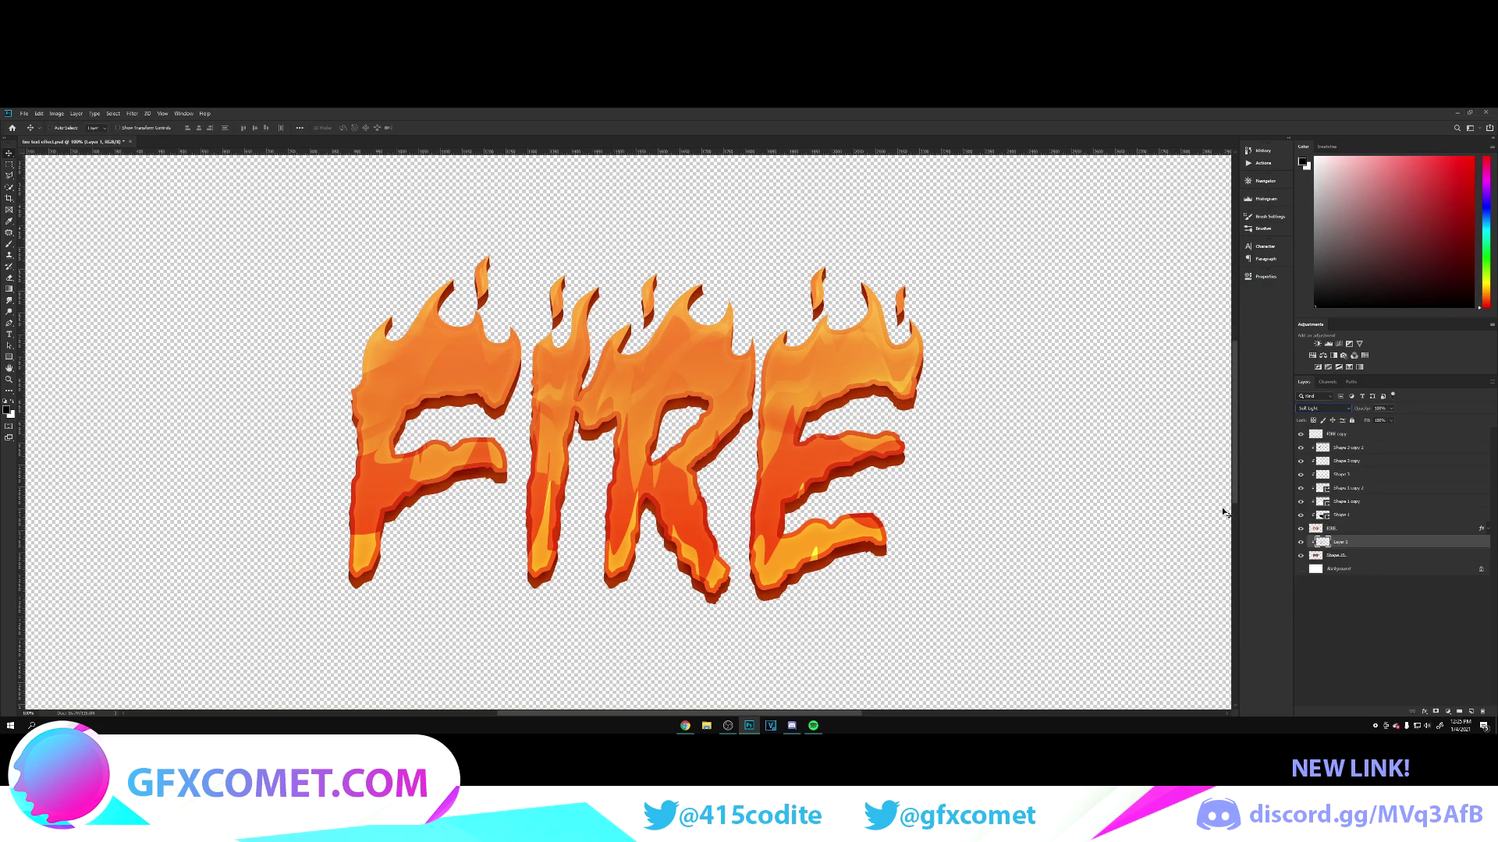
{"action": "left_click_drag", "start_coordinate": [1379, 414], "coordinate": [1219, 429]}
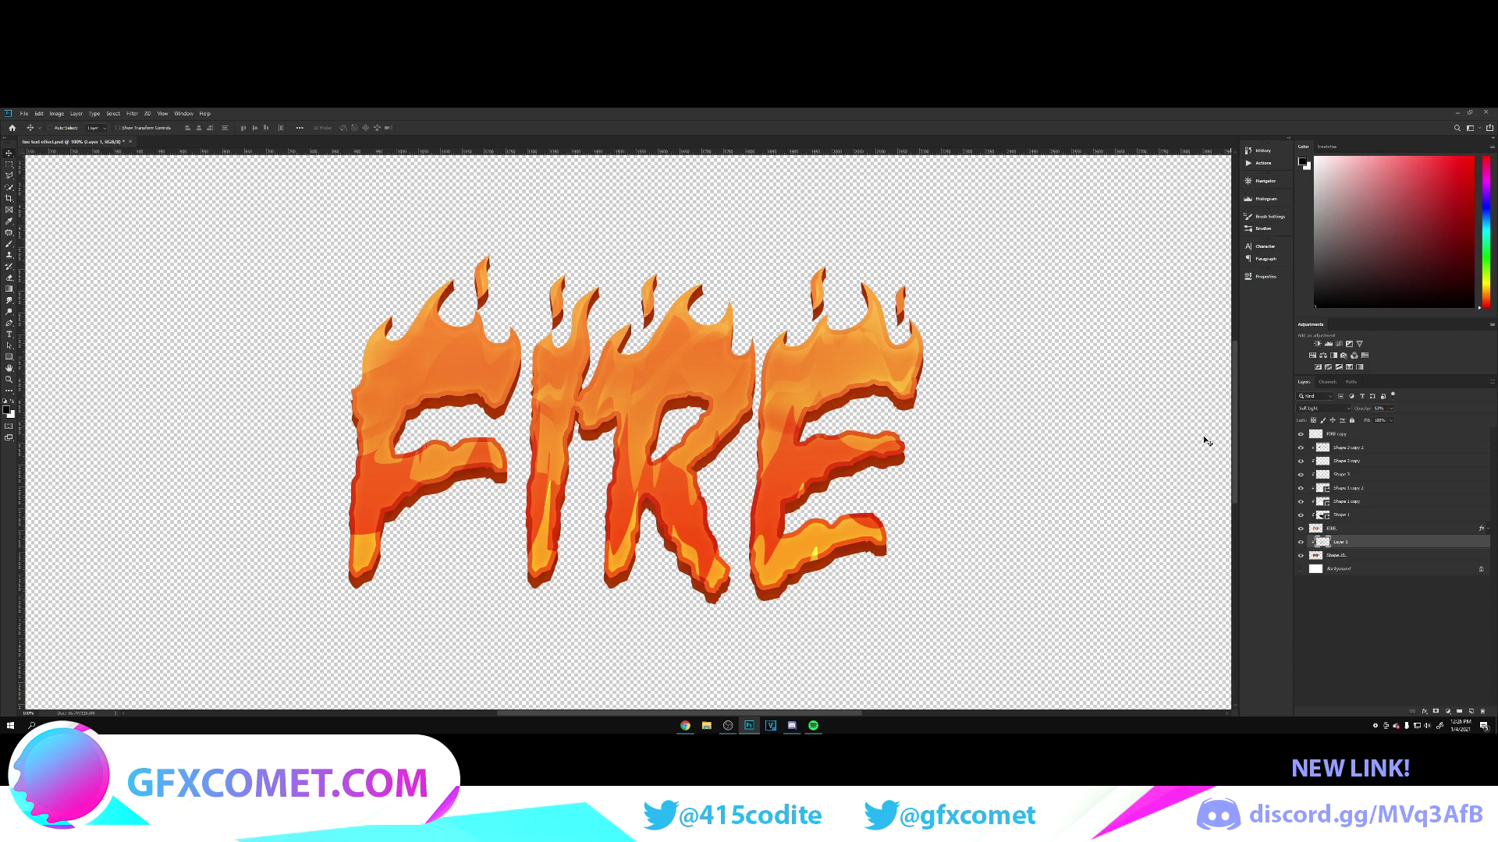
Step: Add a new layer above the shading layer and clip it to the merged extrusion
{"action": "key", "text": "ctrl+shift+alt+n"}
{"action": "right_click", "coordinate": [1374, 546]}
{"action": "left_click", "coordinate": [1396, 343]}
Step: Paint soft white highlights with the brush along the lower edges of the extrusion on the FIRE letters
{"action": "key", "text": "b"}
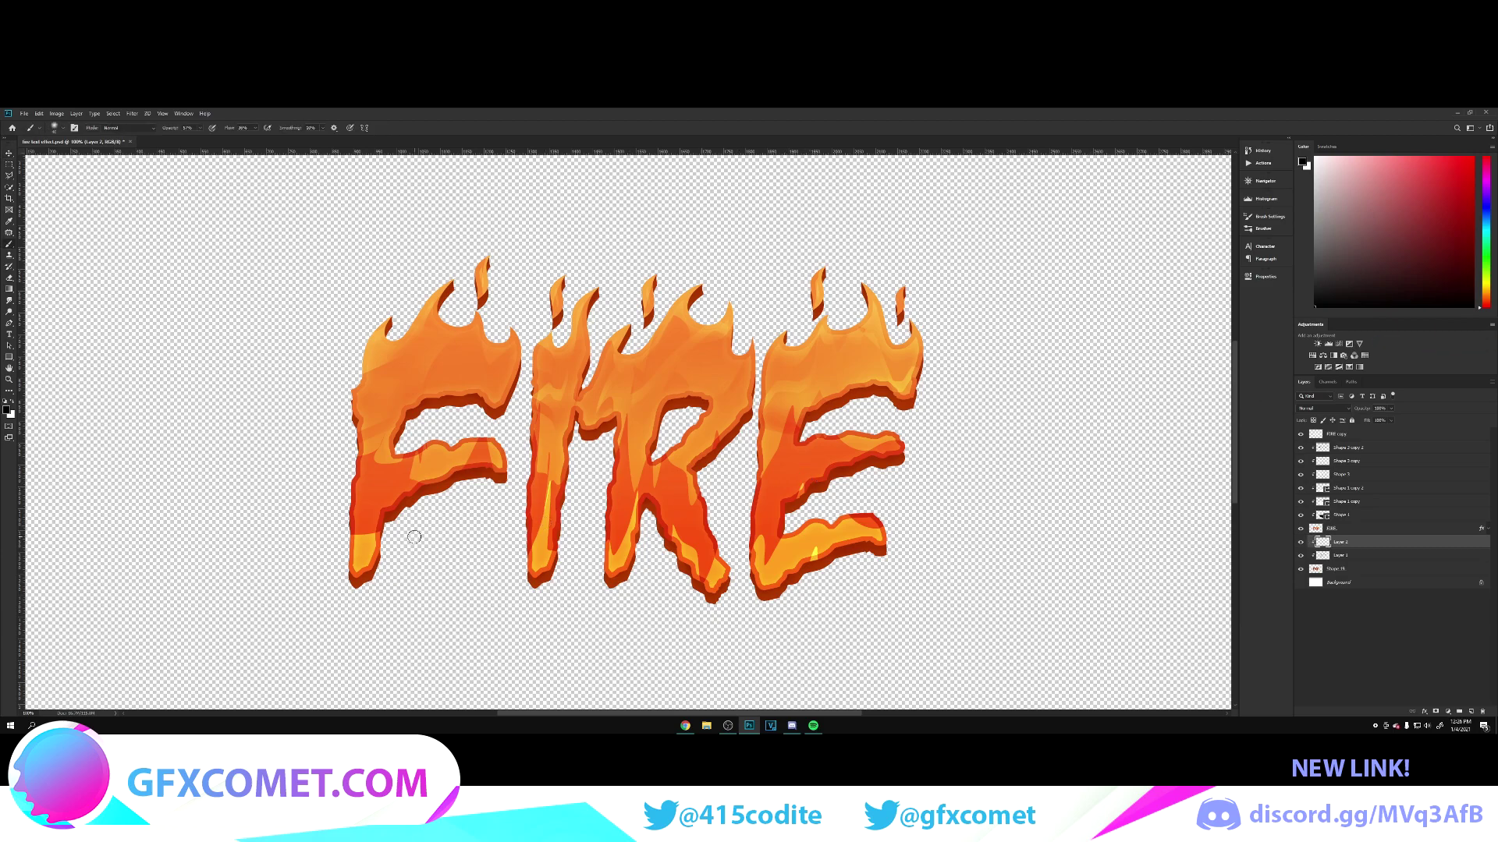
{"action": "scroll", "coordinate": [414, 536], "scroll_direction": "down", "scroll_amount": 1}
{"action": "key", "text": "x"}
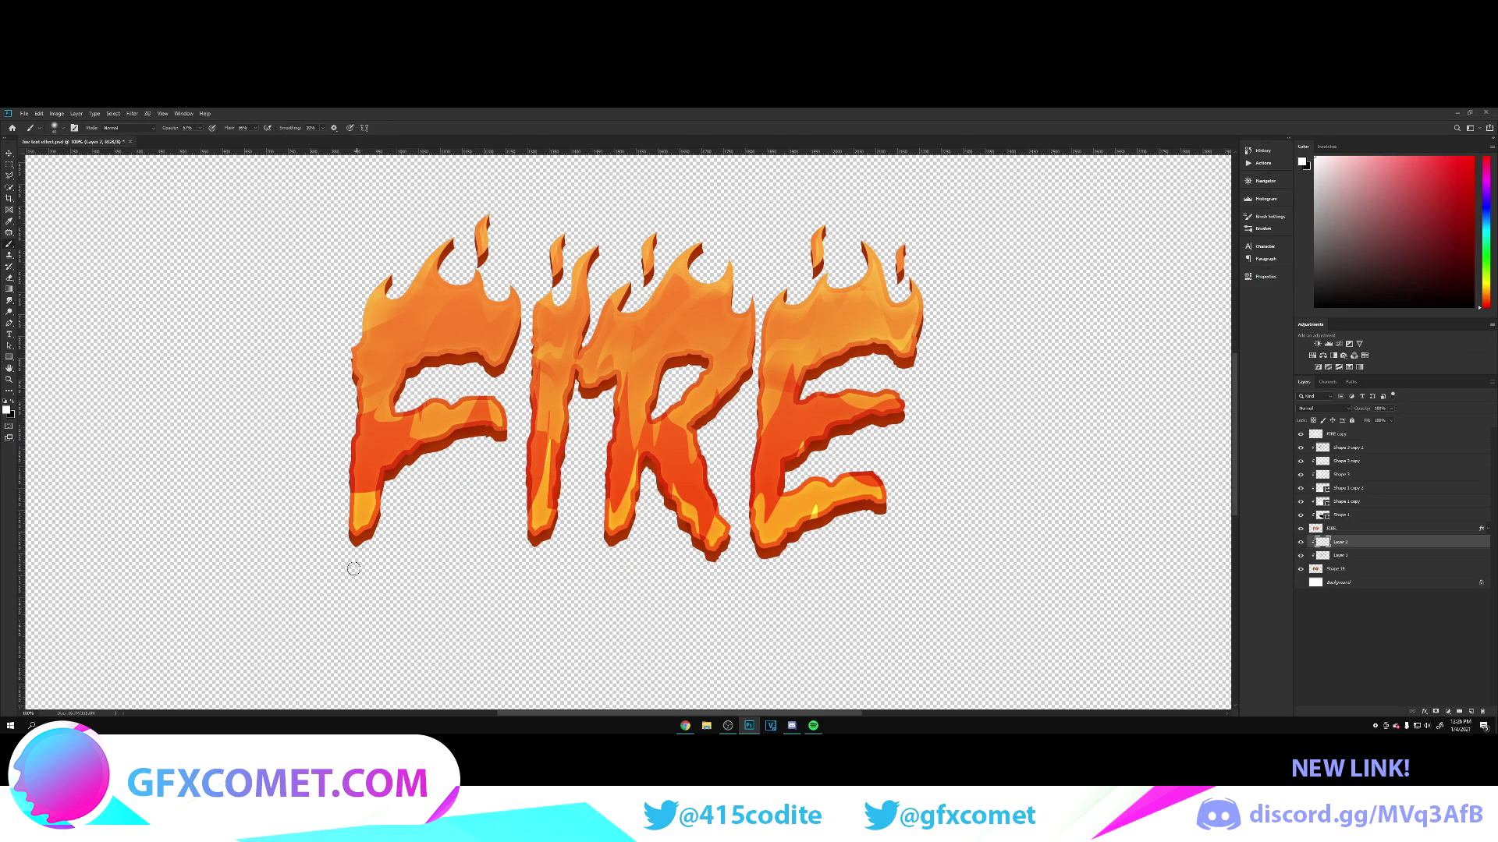
{"action": "left_click_drag", "start_coordinate": [362, 552], "coordinate": [373, 539]}
{"action": "left_click_drag", "start_coordinate": [409, 473], "coordinate": [495, 451]}
{"action": "mouse_move", "coordinate": [415, 383]}
{"action": "left_mouse_down"}
{"action": "mouse_move", "coordinate": [468, 367]}
{"action": "mouse_move", "coordinate": [429, 379]}
{"action": "left_mouse_up"}
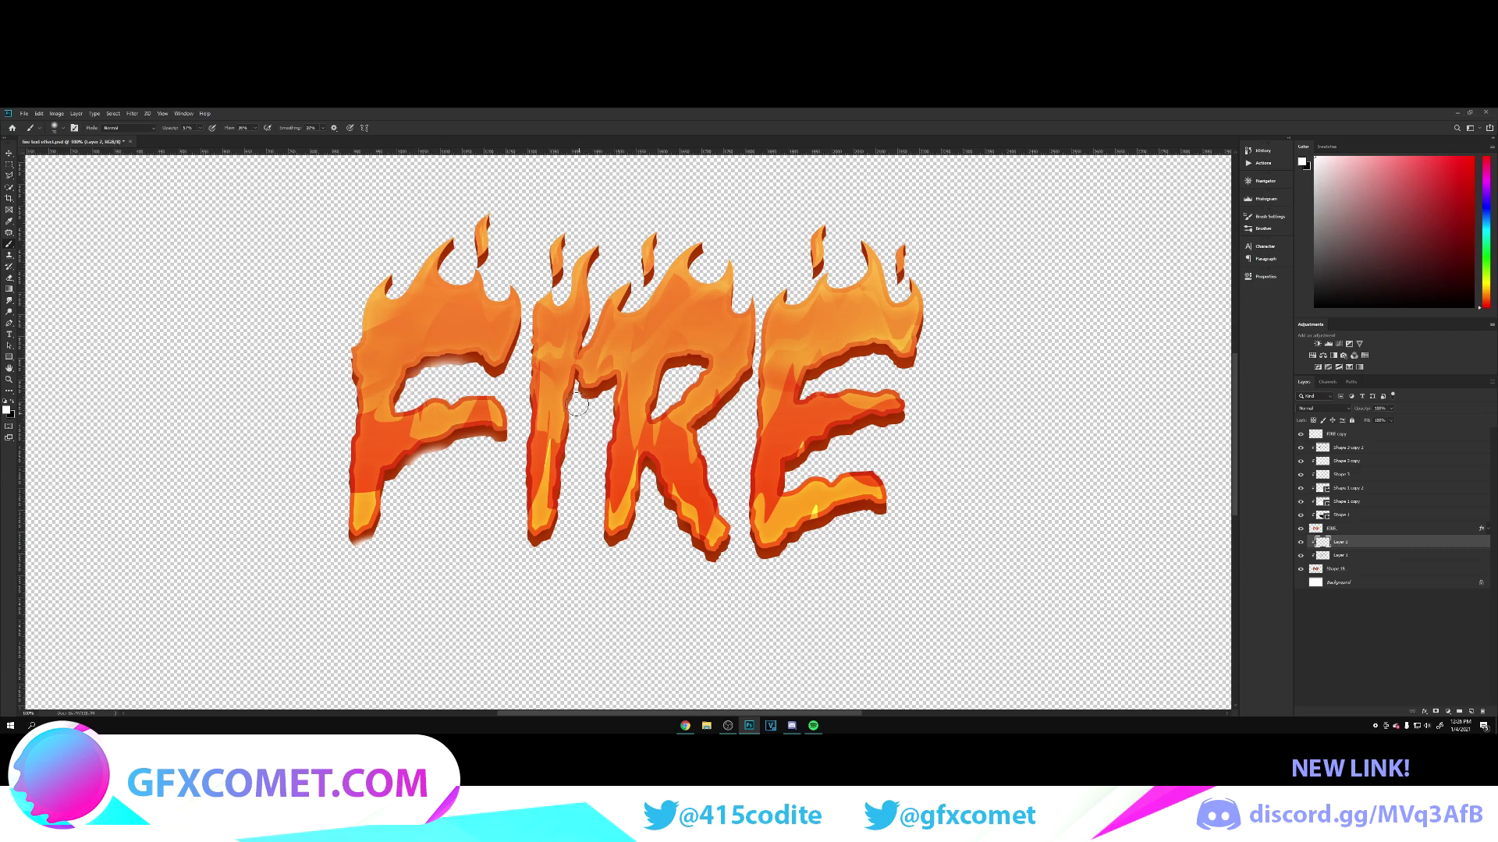
{"action": "left_click_drag", "start_coordinate": [701, 362], "coordinate": [673, 370]}
{"action": "mouse_move", "coordinate": [663, 478]}
{"action": "left_mouse_down"}
{"action": "mouse_move", "coordinate": [616, 529]}
{"action": "mouse_move", "coordinate": [692, 526]}
{"action": "left_mouse_up"}
{"action": "mouse_move", "coordinate": [800, 543]}
{"action": "left_mouse_down"}
{"action": "mouse_move", "coordinate": [778, 551]}
{"action": "mouse_move", "coordinate": [799, 546]}
{"action": "left_mouse_up"}
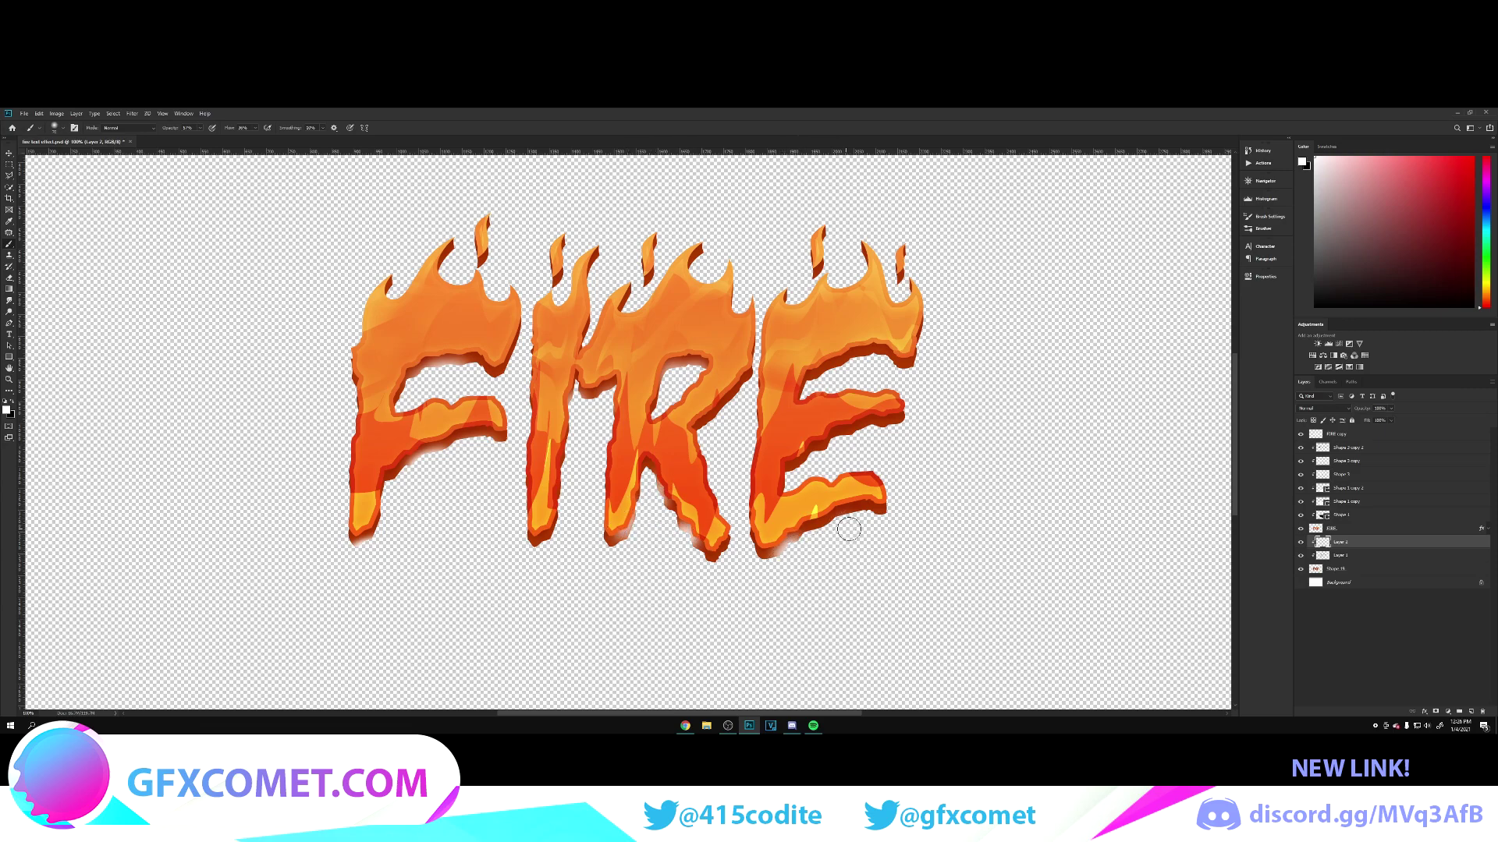
{"action": "mouse_move", "coordinate": [819, 470]}
{"action": "left_mouse_down"}
{"action": "mouse_move", "coordinate": [788, 470]}
{"action": "mouse_move", "coordinate": [817, 450]}
{"action": "left_mouse_up"}
{"action": "mouse_move", "coordinate": [854, 373]}
{"action": "left_mouse_down"}
{"action": "mouse_move", "coordinate": [833, 360]}
{"action": "mouse_move", "coordinate": [917, 368]}
{"action": "left_mouse_up"}
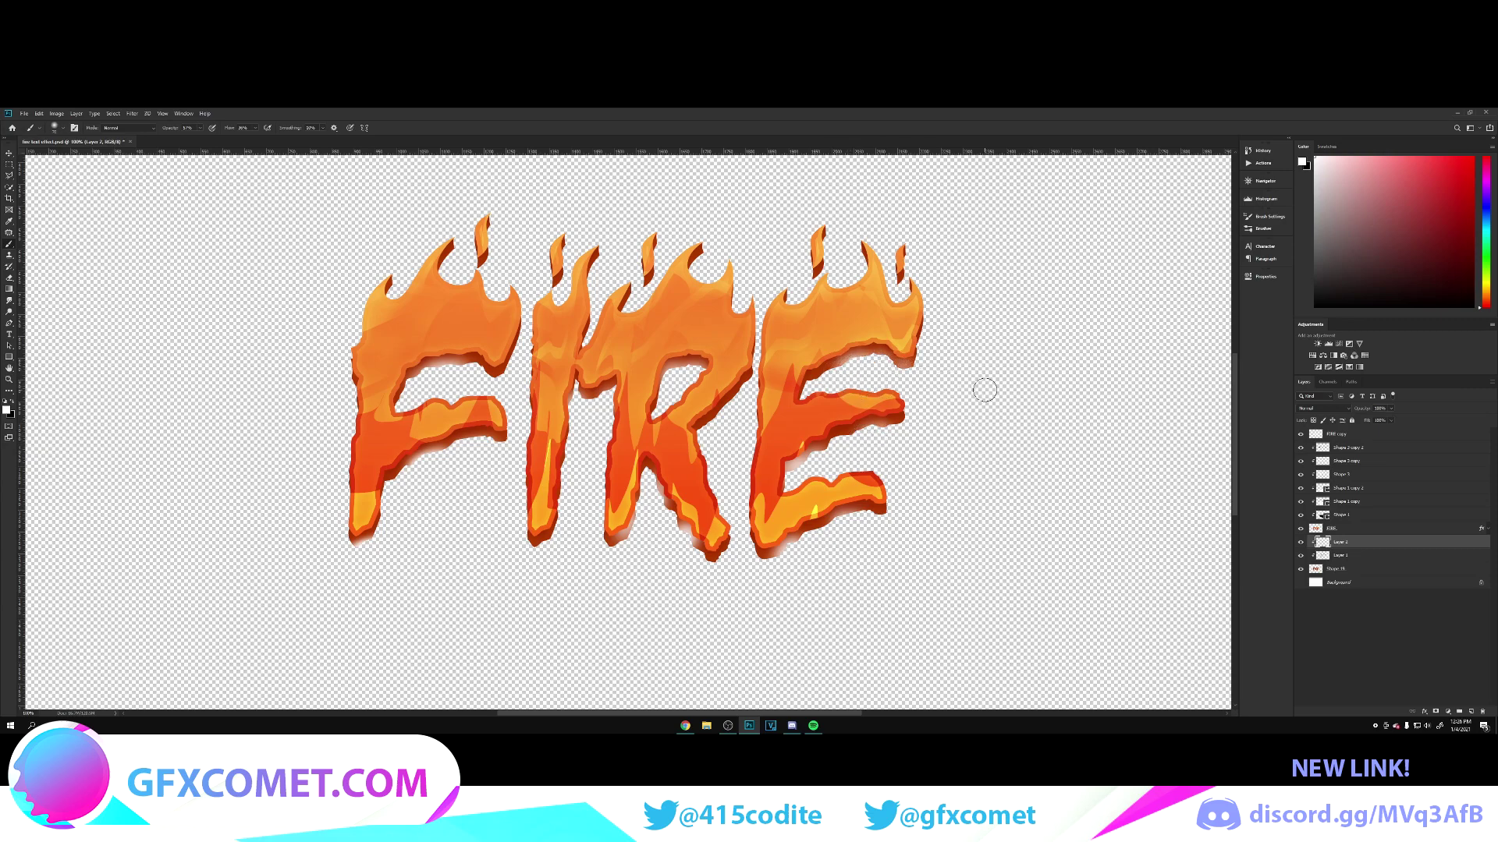
Step: Set the white highlight layer's blend mode to Overlay
{"action": "key", "text": "v"}
{"action": "left_click", "coordinate": [1322, 408]}
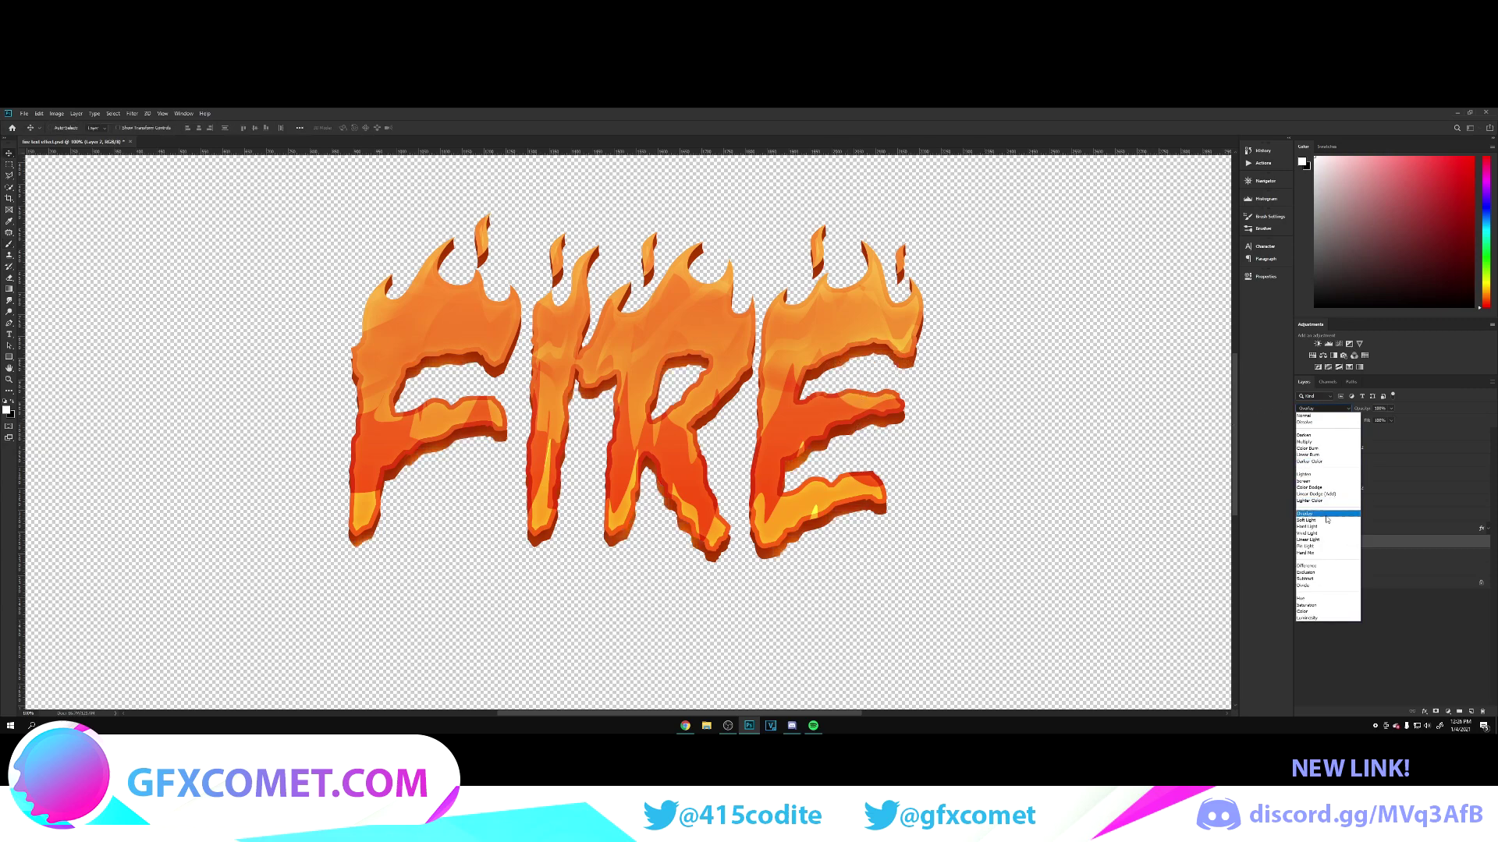
{"action": "left_click", "coordinate": [1326, 513]}
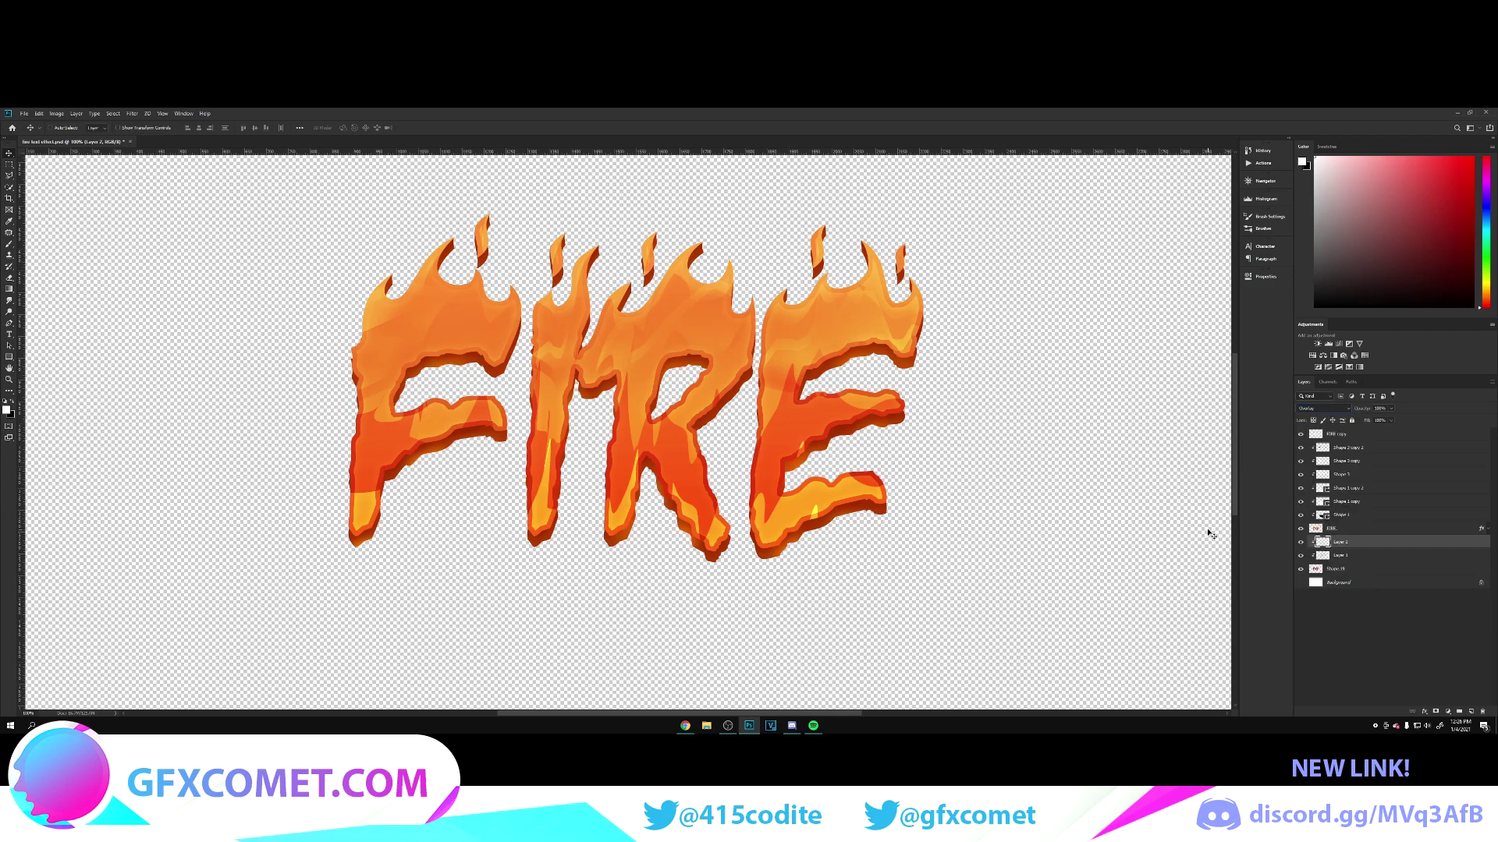
Step: Duplicate the Overlay highlight layer and lower the copy's opacity
{"action": "left_click", "coordinate": [1373, 548], "text": "alt"}
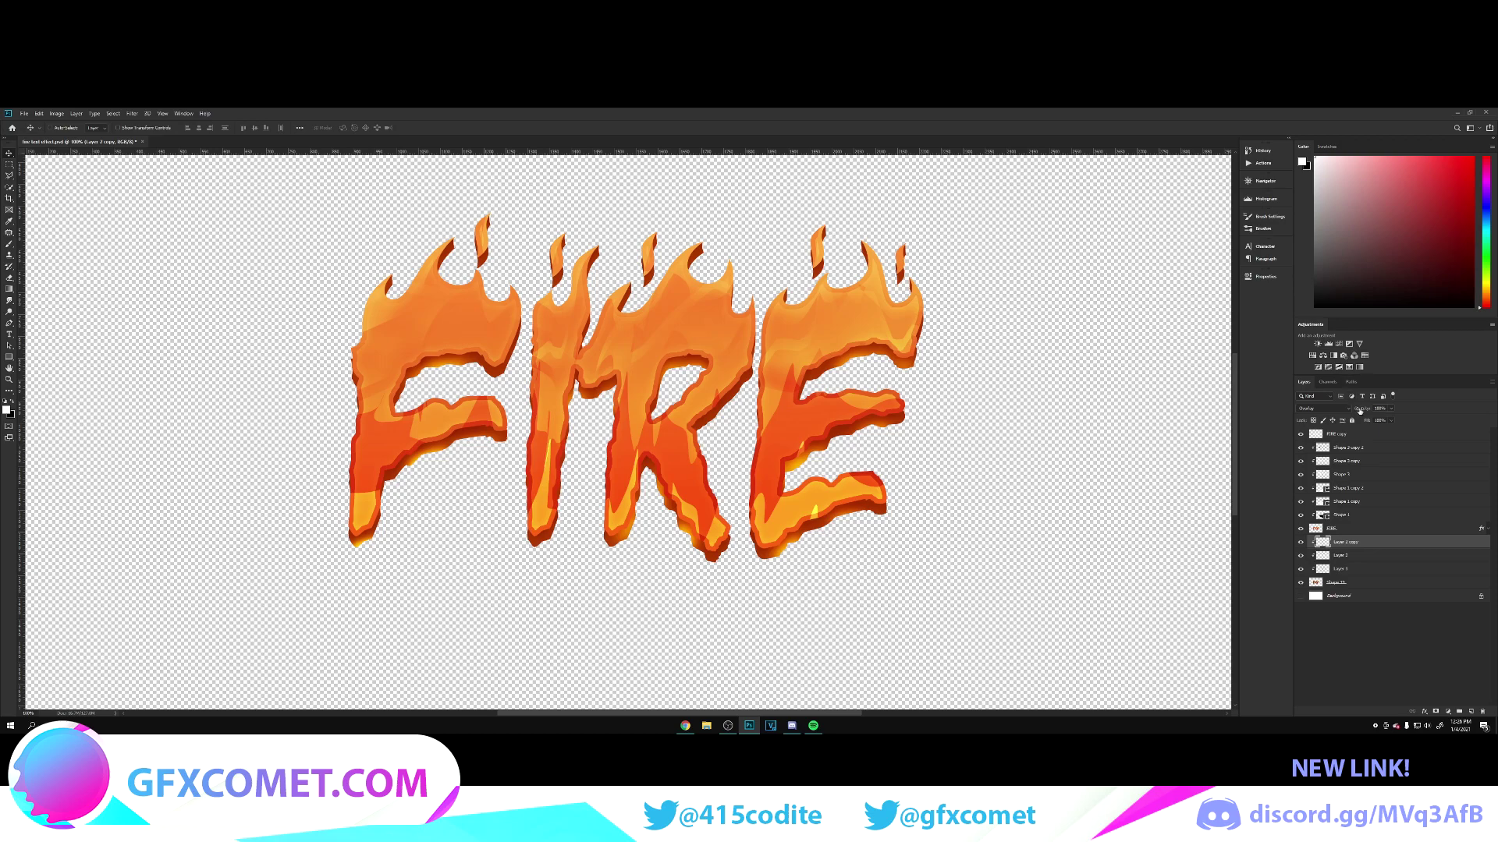
{"action": "left_click_drag", "start_coordinate": [1360, 411], "coordinate": [1299, 418]}
Step: Duplicate the merged extrusion layer to just below the top FIRE copy layer and shift it slightly up over the letters
{"action": "left_click", "coordinate": [1358, 449]}
{"action": "left_click", "coordinate": [1300, 582]}
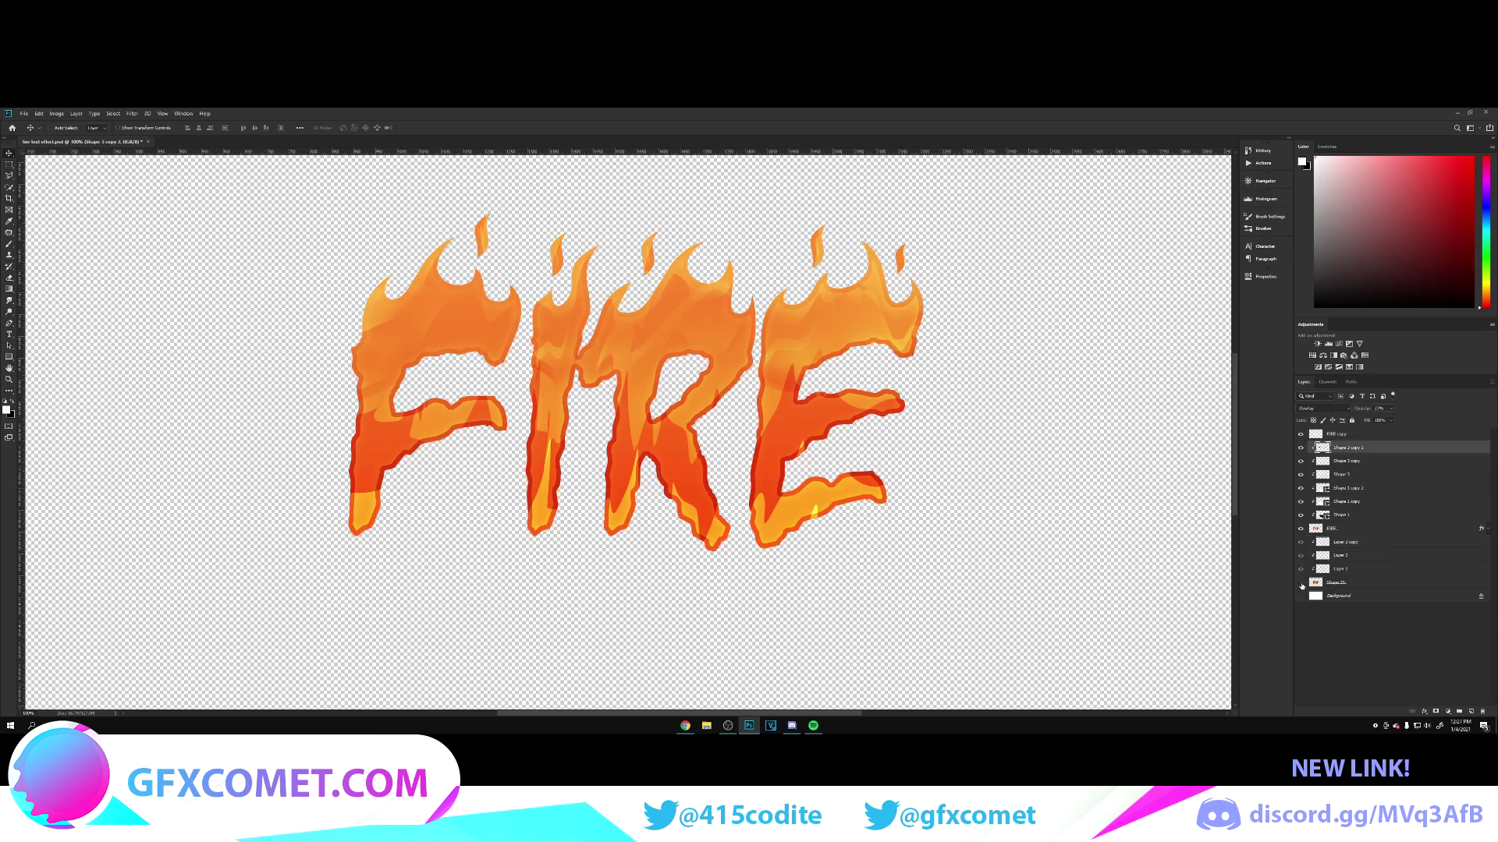
{"action": "left_click", "coordinate": [1299, 582]}
{"action": "left_click_drag", "start_coordinate": [1354, 583], "coordinate": [1341, 441]}
{"action": "mouse_move", "coordinate": [741, 341]}
{"action": "left_mouse_down"}
{"action": "mouse_move", "coordinate": [747, 305]}
{"action": "mouse_move", "coordinate": [747, 323]}
{"action": "left_mouse_up"}
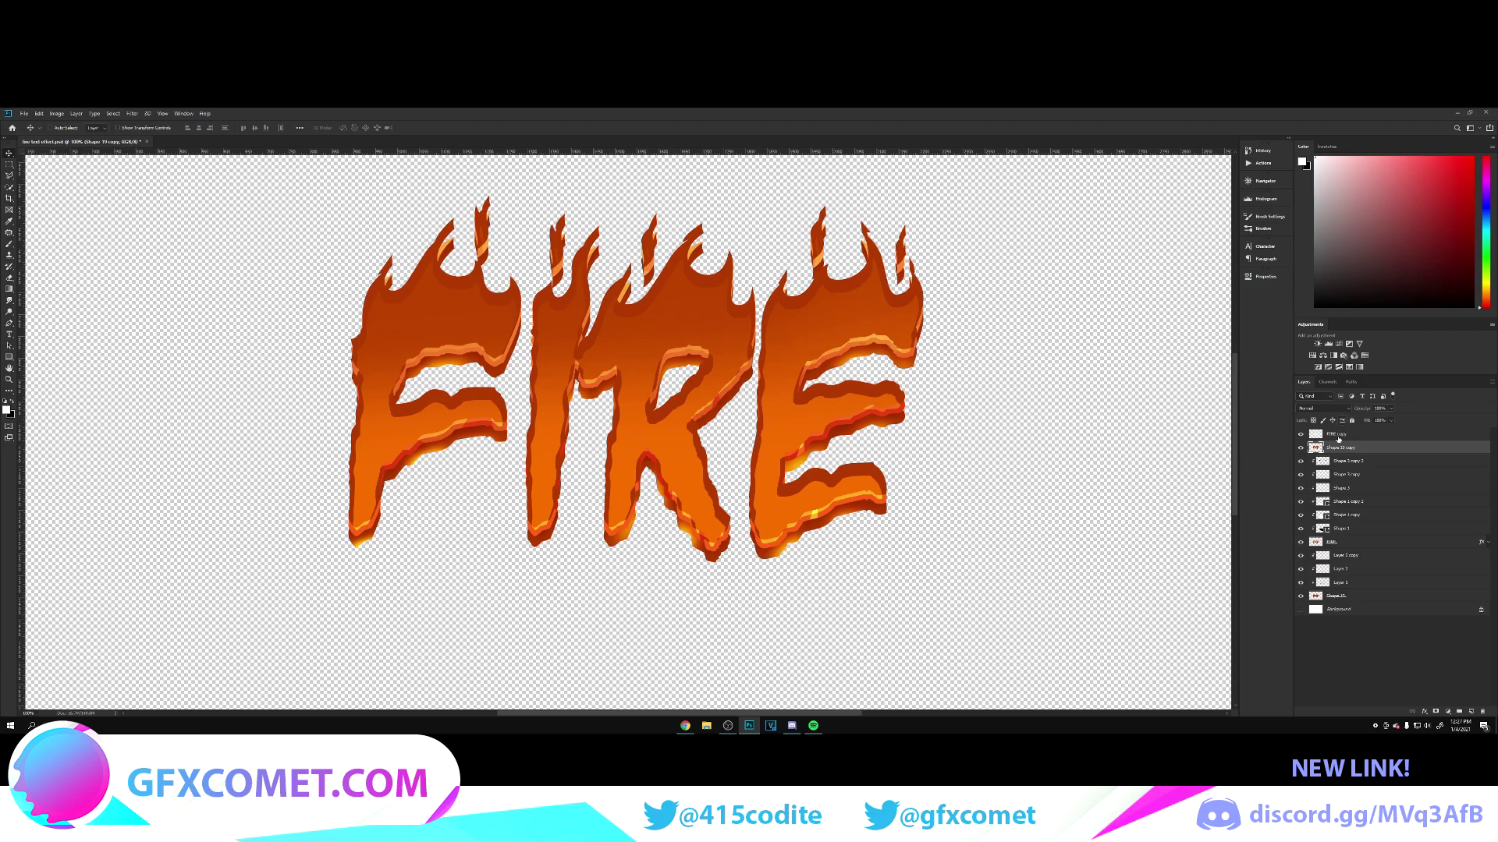
Step: Apply a Color Overlay in bright orange to the upper extrusion copy
{"action": "double_click", "coordinate": [1382, 449]}
{"action": "left_click", "coordinate": [1101, 510]}
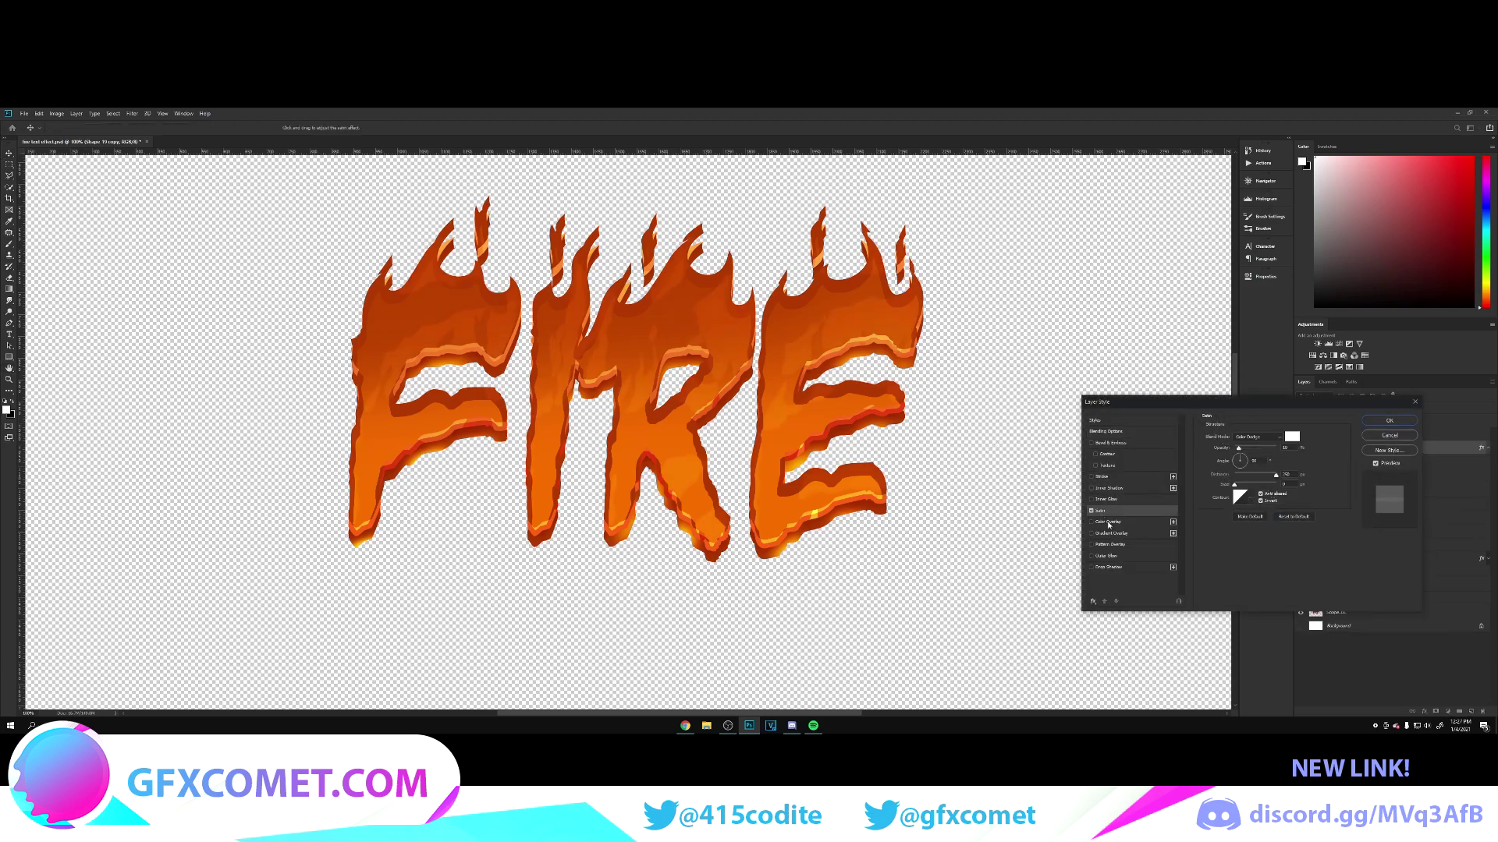
{"action": "left_click", "coordinate": [1091, 511]}
{"action": "left_click", "coordinate": [1091, 522]}
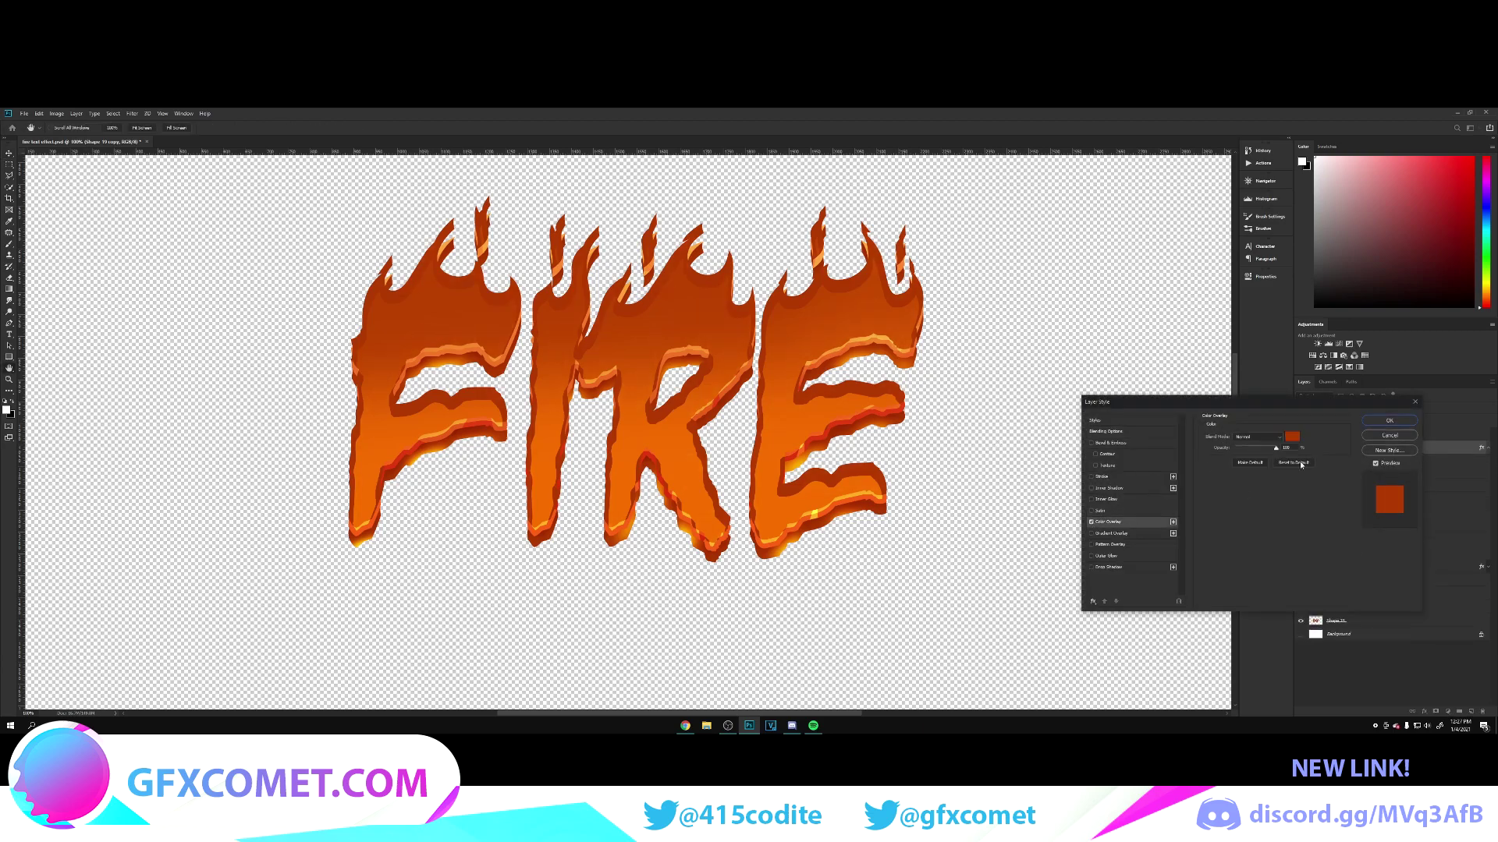
{"action": "left_click", "coordinate": [1292, 437]}
{"action": "left_click_drag", "start_coordinate": [1084, 489], "coordinate": [1114, 473]}
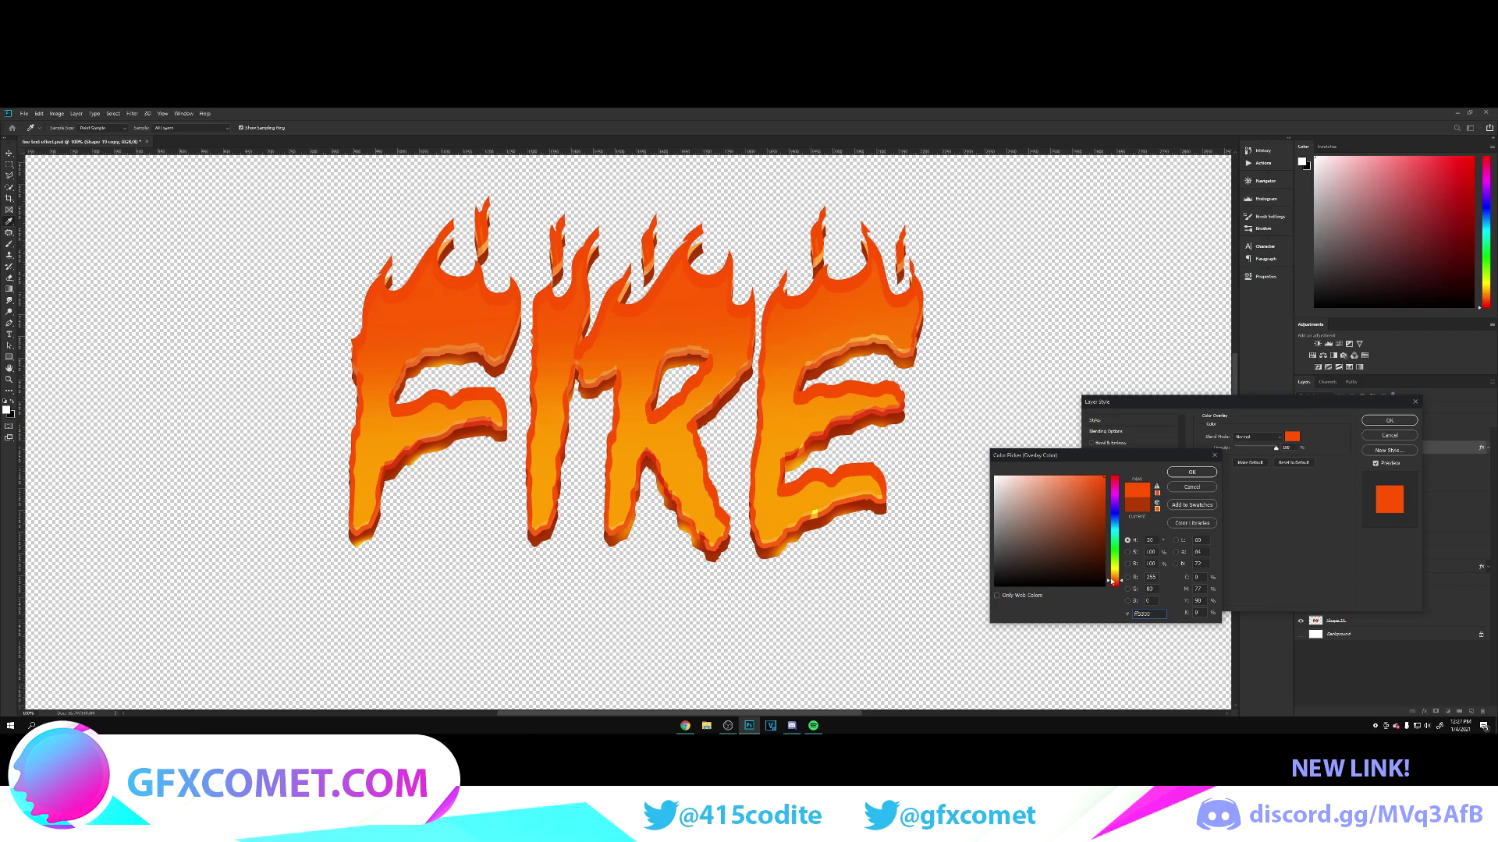
{"action": "left_click_drag", "start_coordinate": [1111, 581], "coordinate": [1114, 580]}
{"action": "key", "text": "Return"}
{"action": "key", "text": "Return"}
{"action": "left_click_drag", "start_coordinate": [940, 387], "coordinate": [940, 387]}
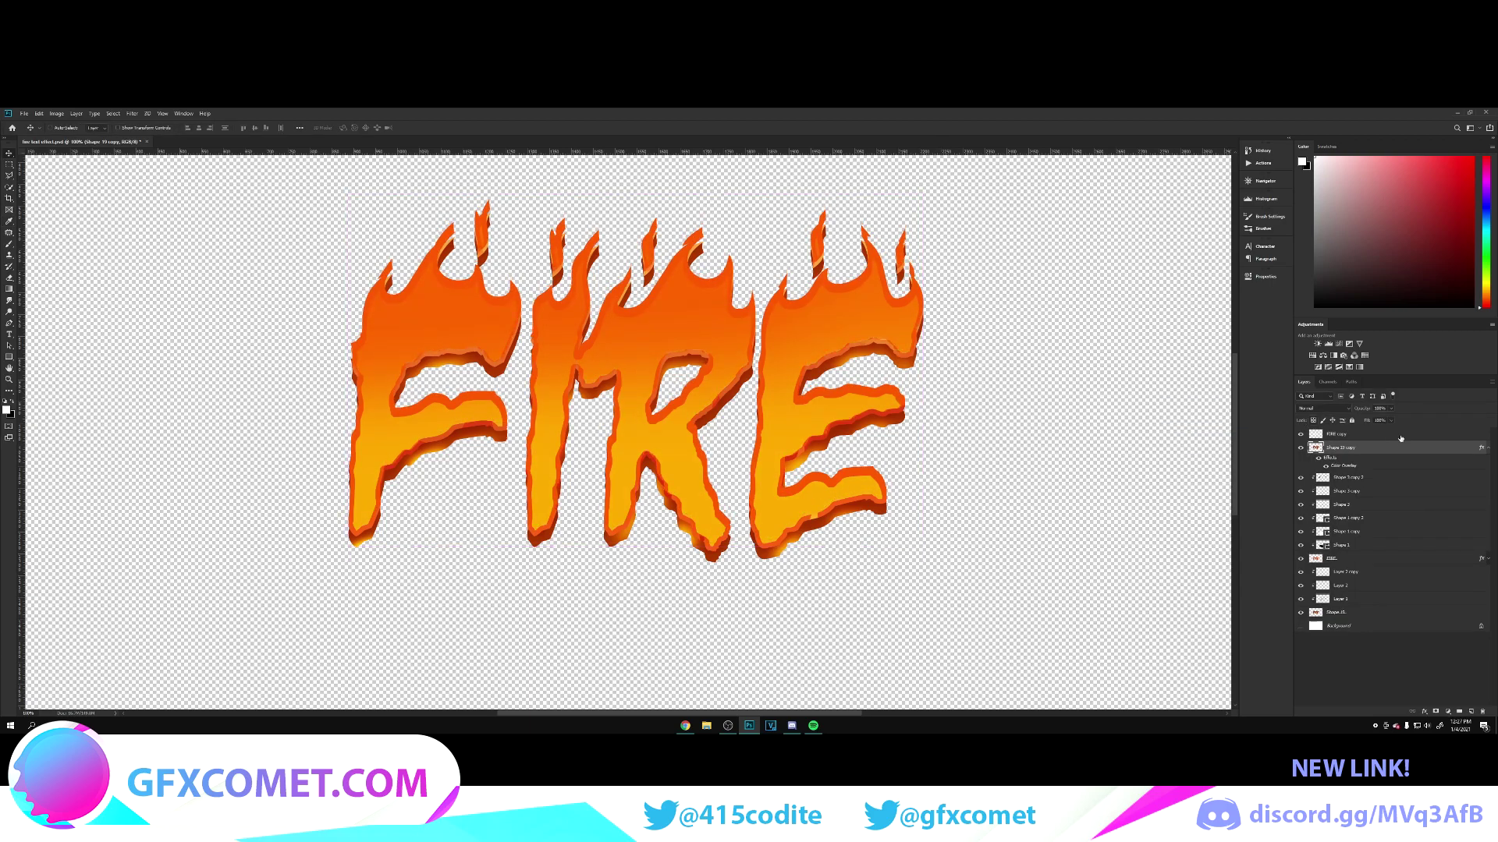
Step: Rasterize the orange extrusion copy's layer style and set its blend mode to Color Dodge
{"action": "left_click", "coordinate": [1487, 447]}
{"action": "right_click", "coordinate": [1280, 448]}
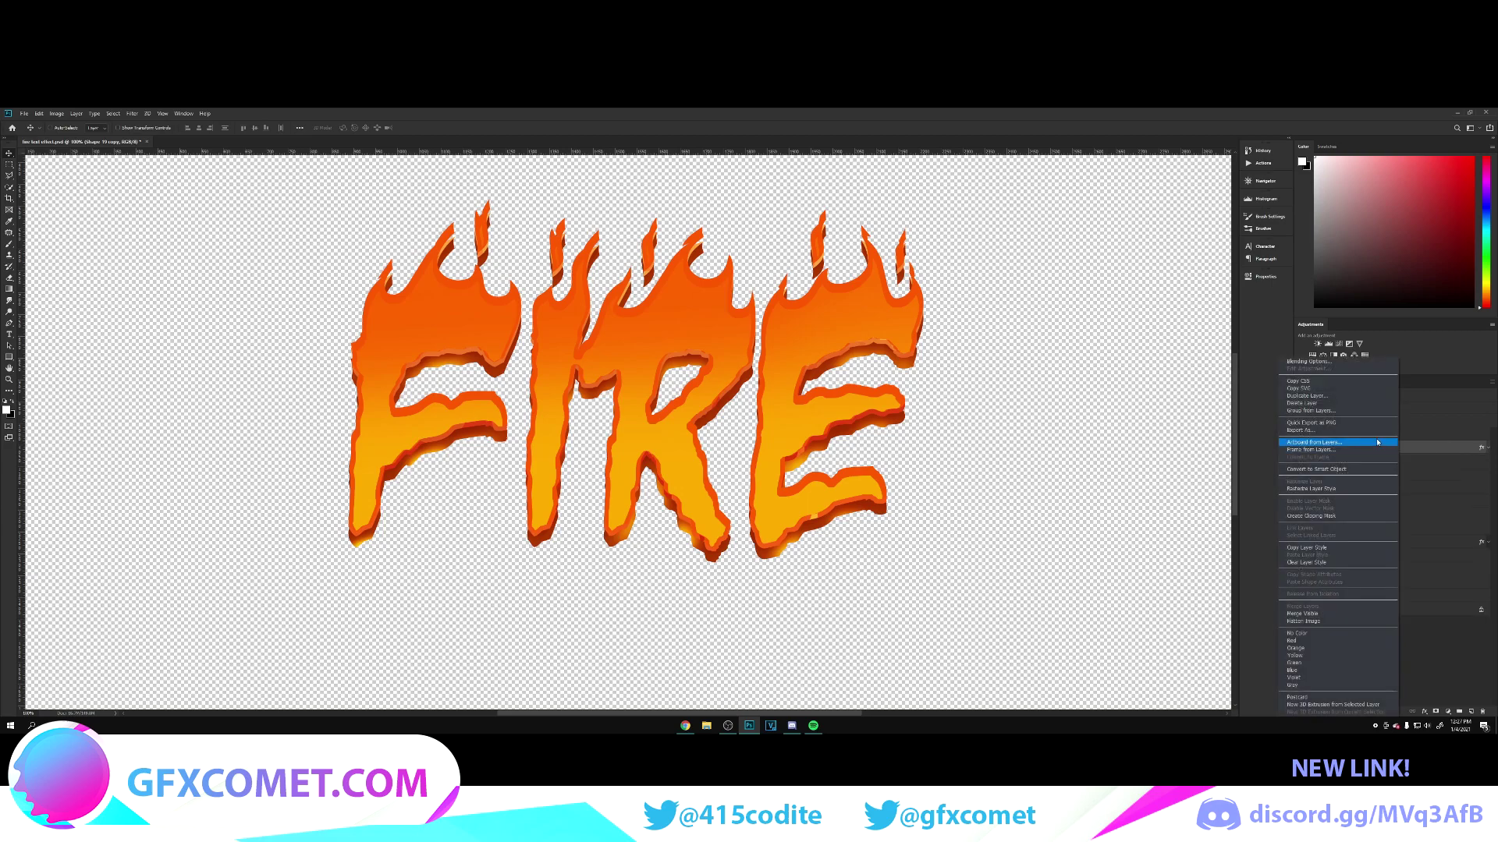
{"action": "left_click", "coordinate": [1345, 488]}
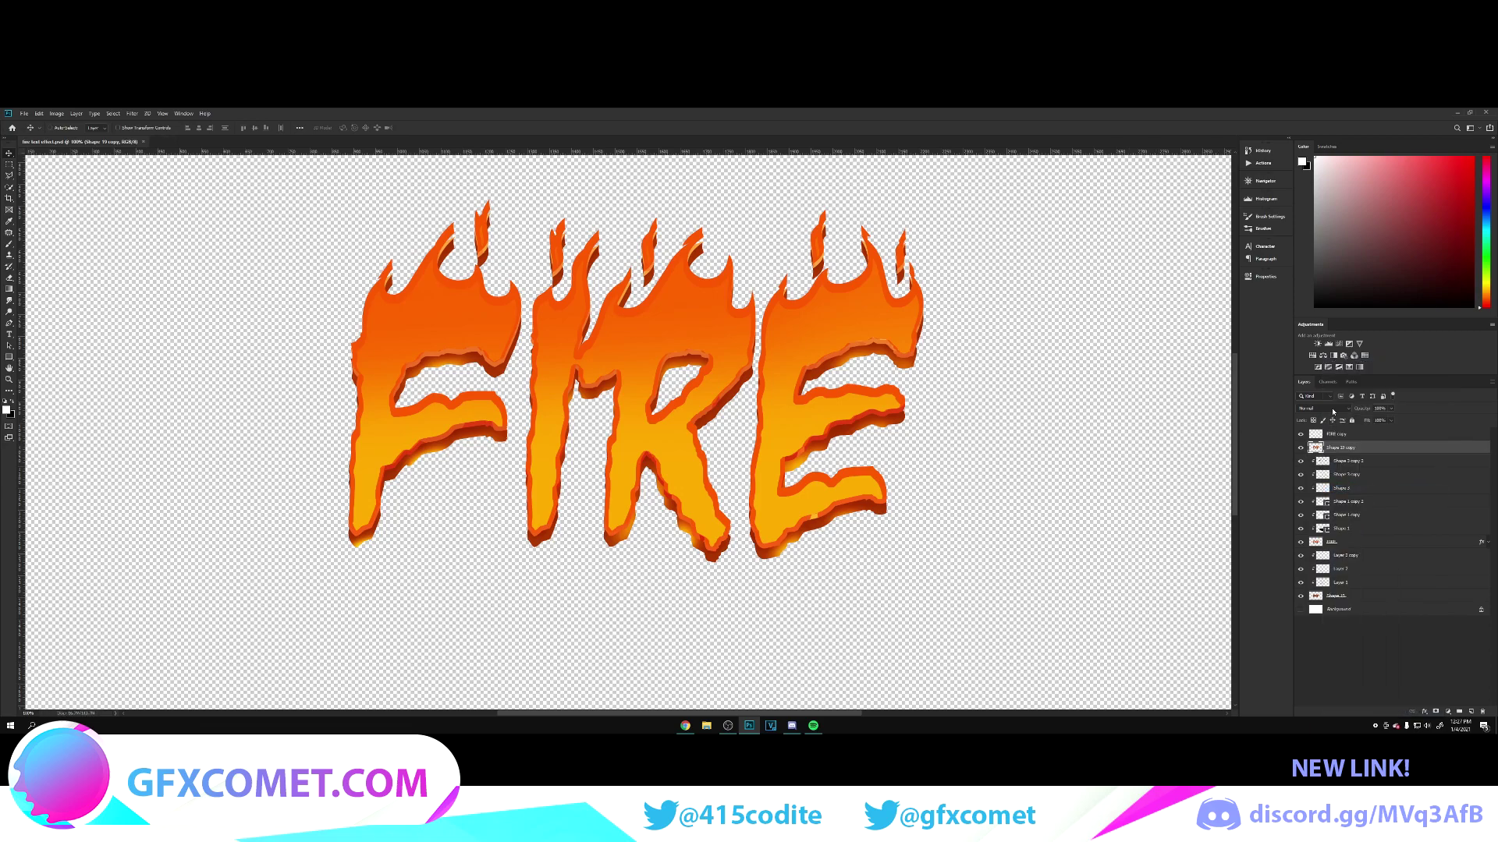
{"action": "left_click", "coordinate": [1332, 409]}
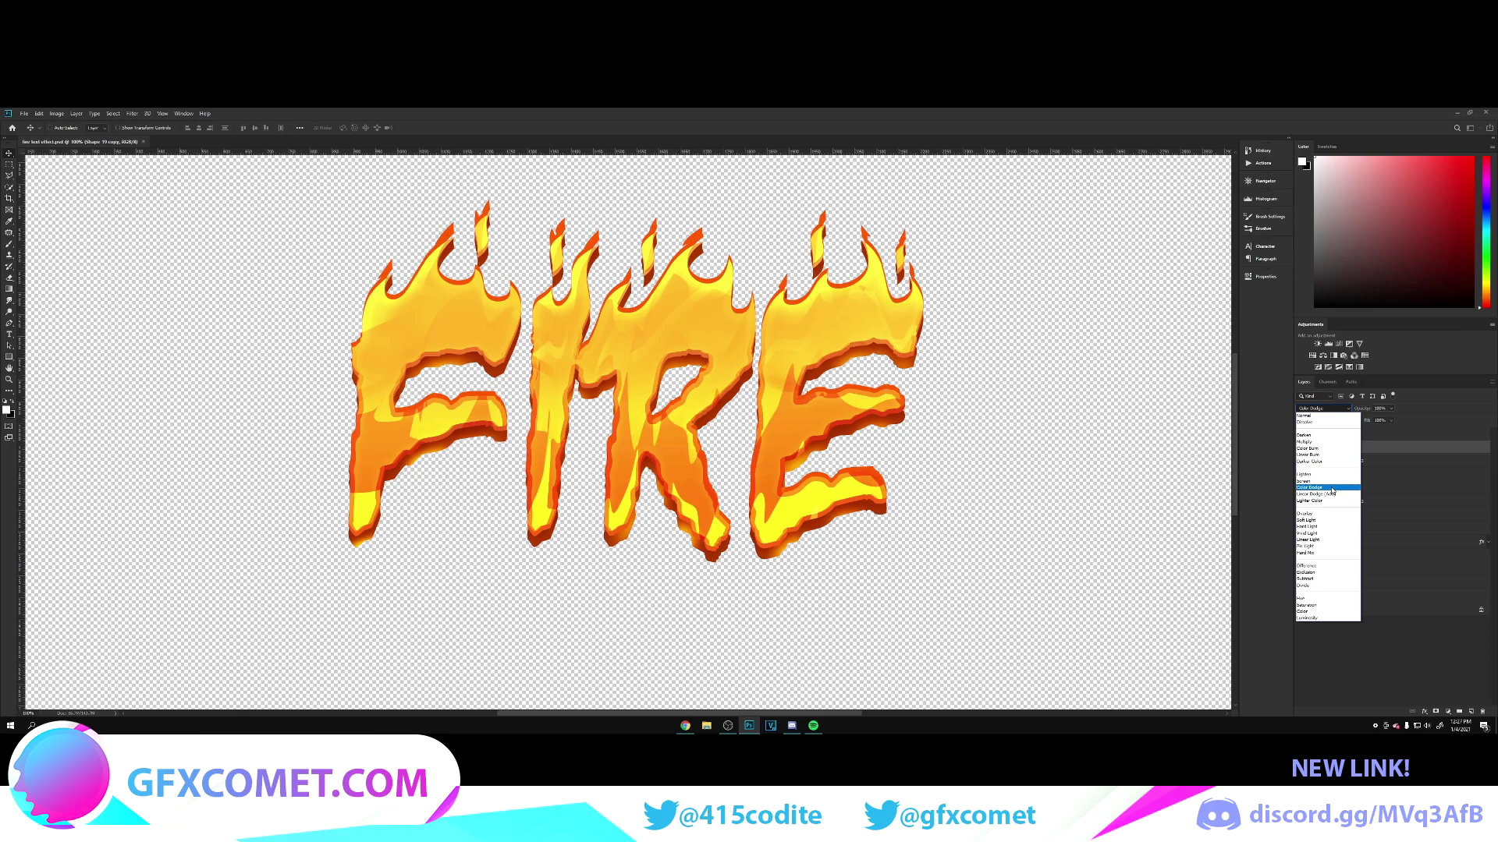
{"action": "left_click", "coordinate": [1332, 488]}
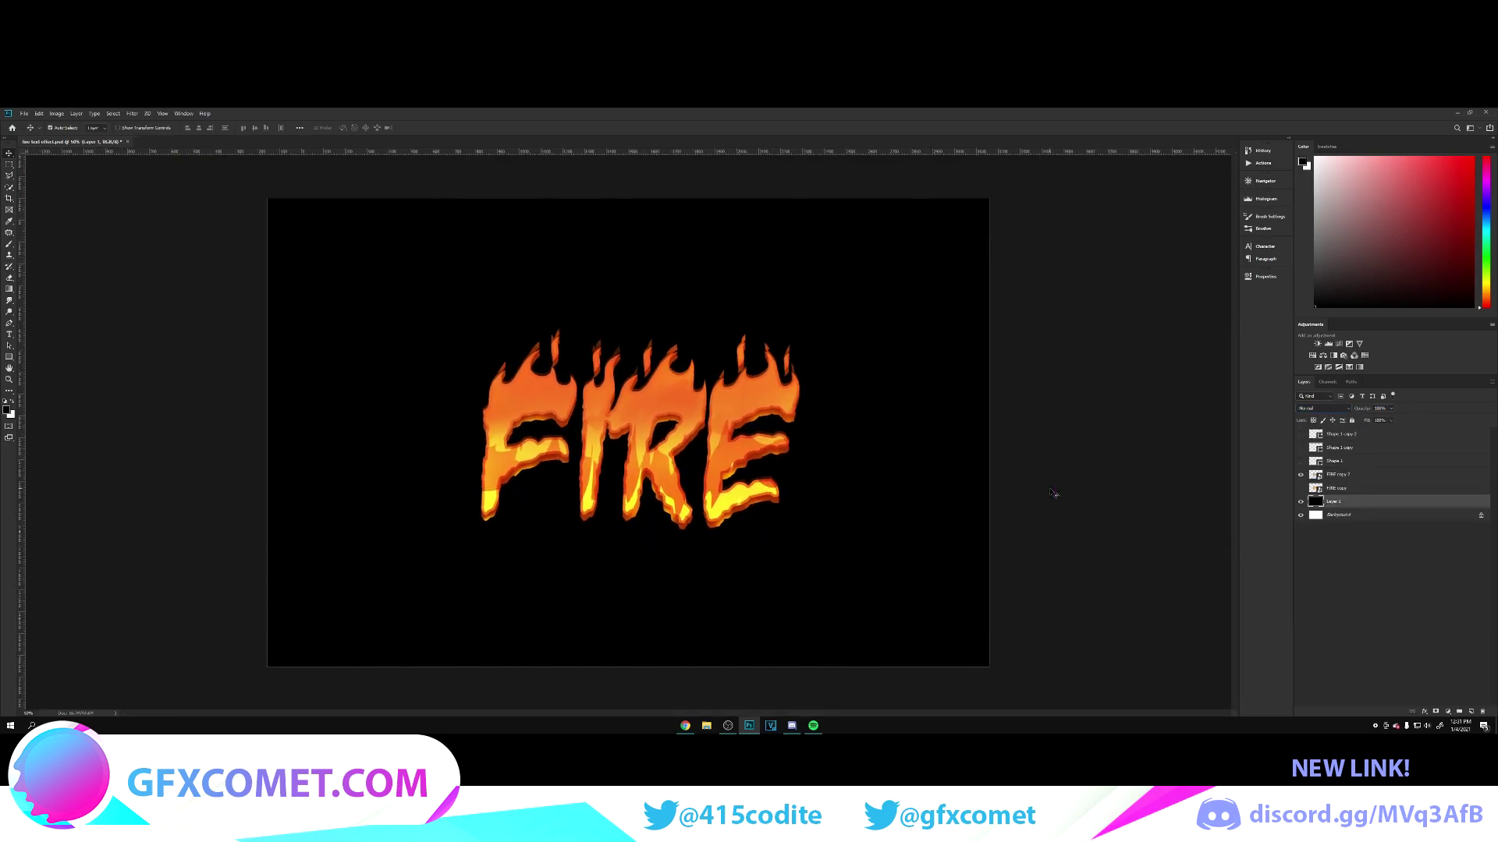
{"action": "key", "text": "ctrl+plus"}
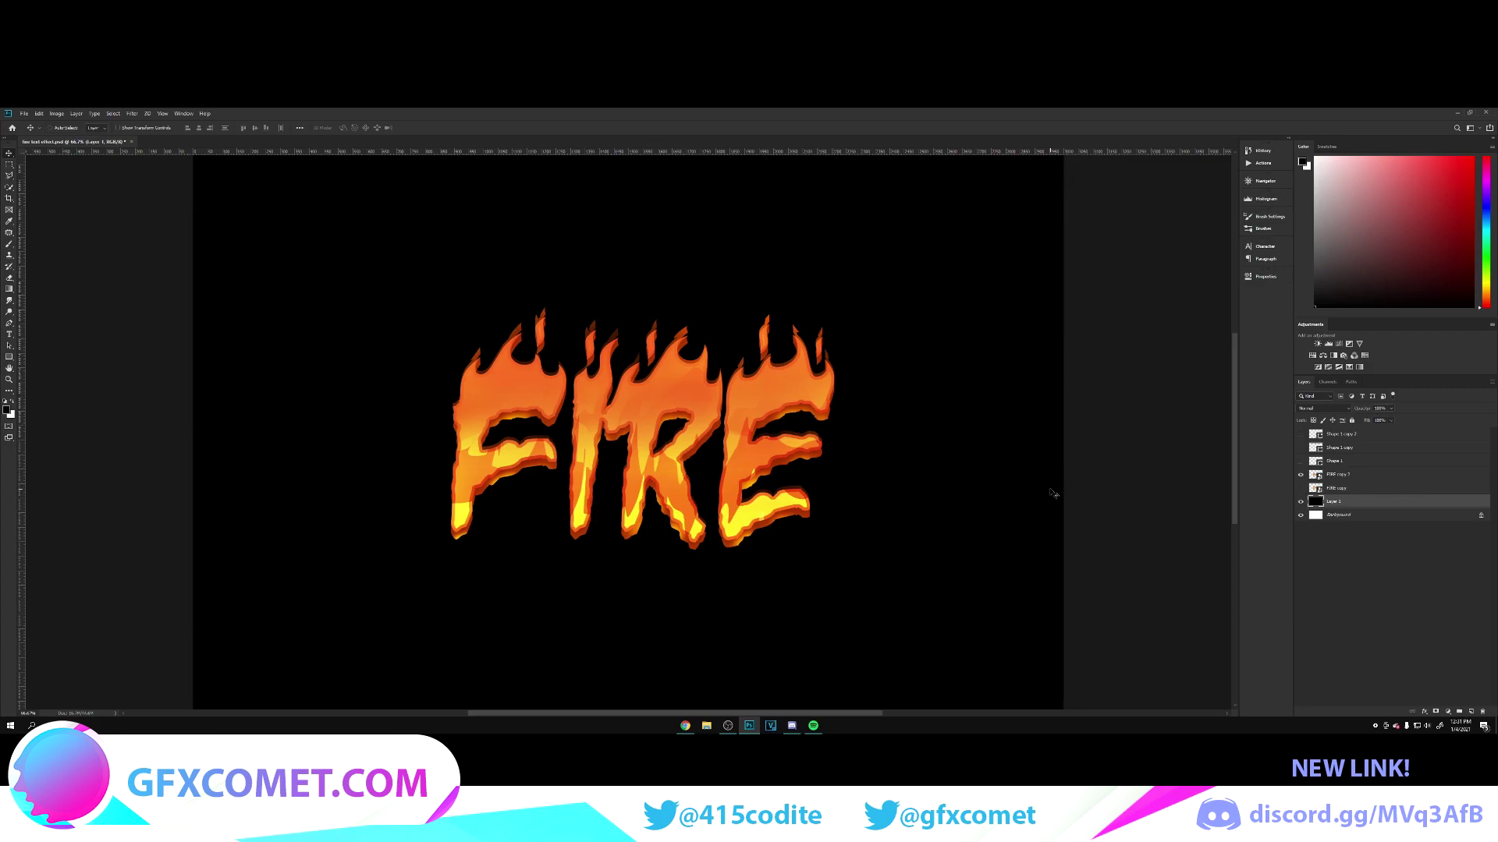